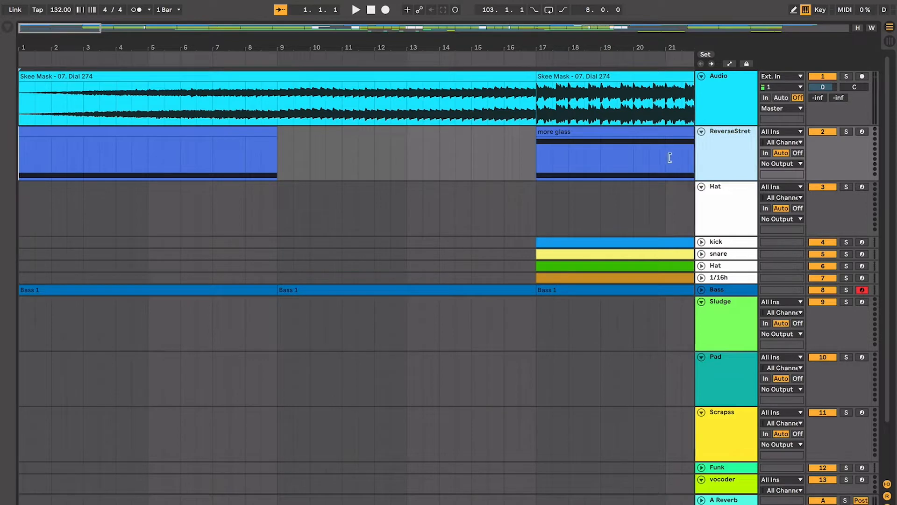
Expand the Bass track so its MIDI notes are shown in the arrangement
left_click(294, 151)
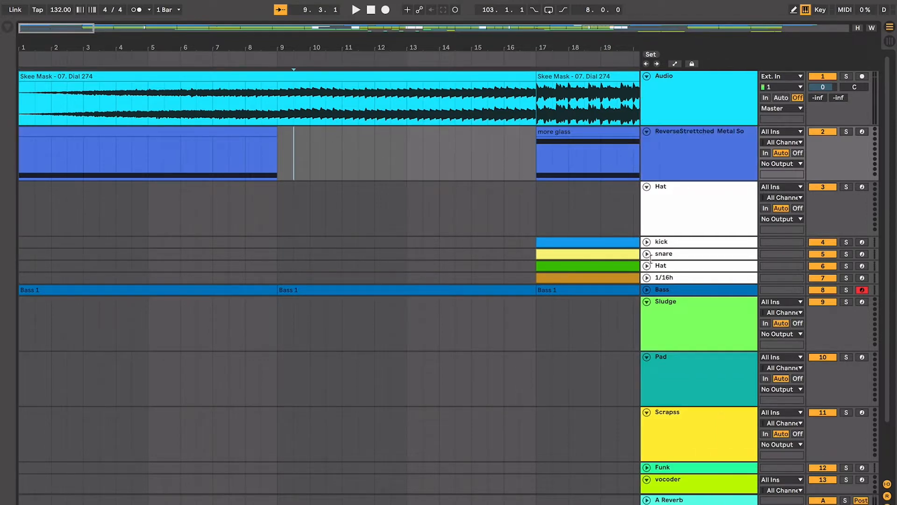
left_click(646, 290)
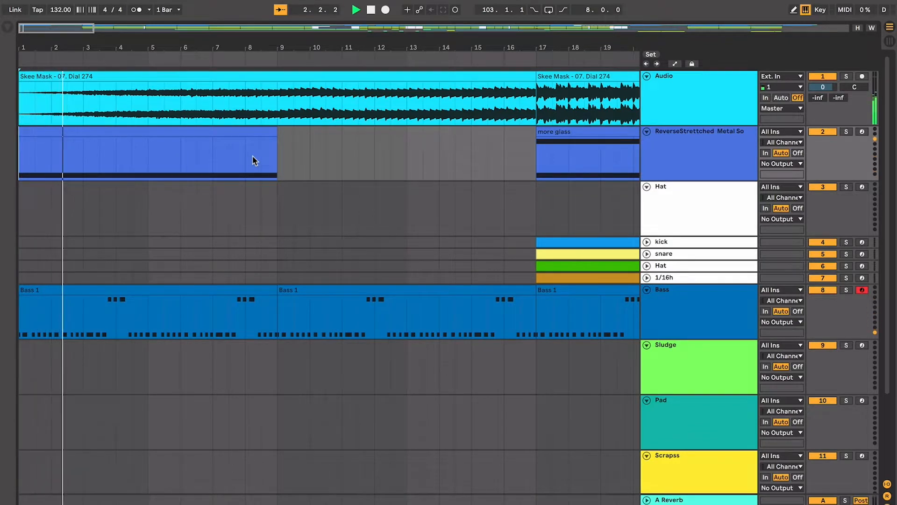
Play the intro from bar 1 past the drum entry at bar 17, comparing the reference audio with the bass and metal layers
key("plus")
key("plus")
key("plus")
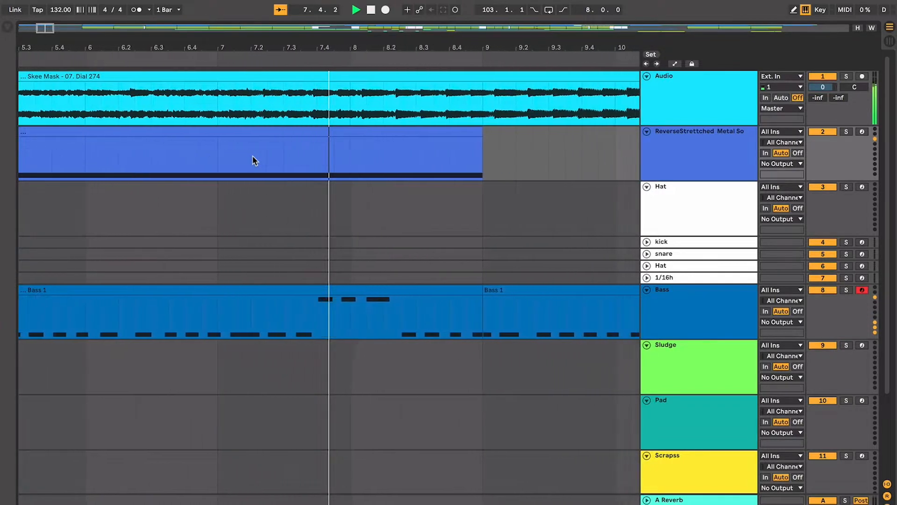
key("minus")
key("minus")
key("minus")
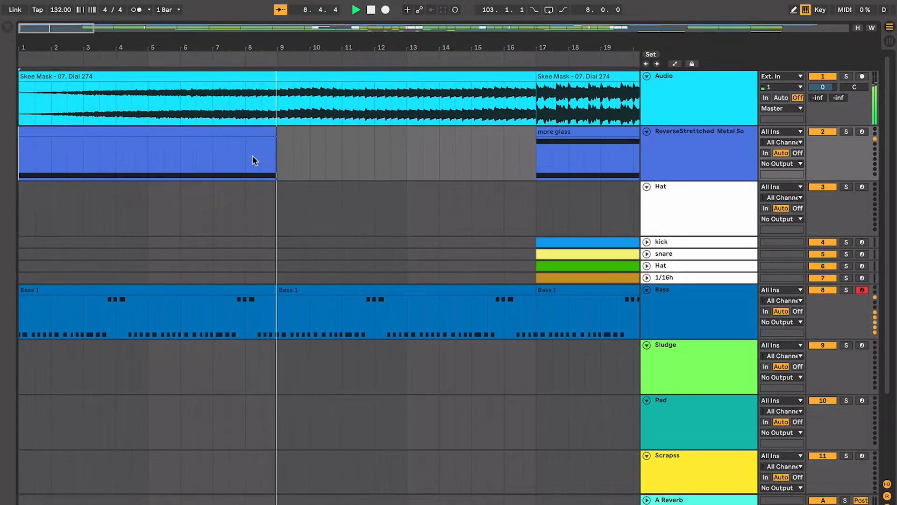
key("plus")
key("plus")
key("plus")
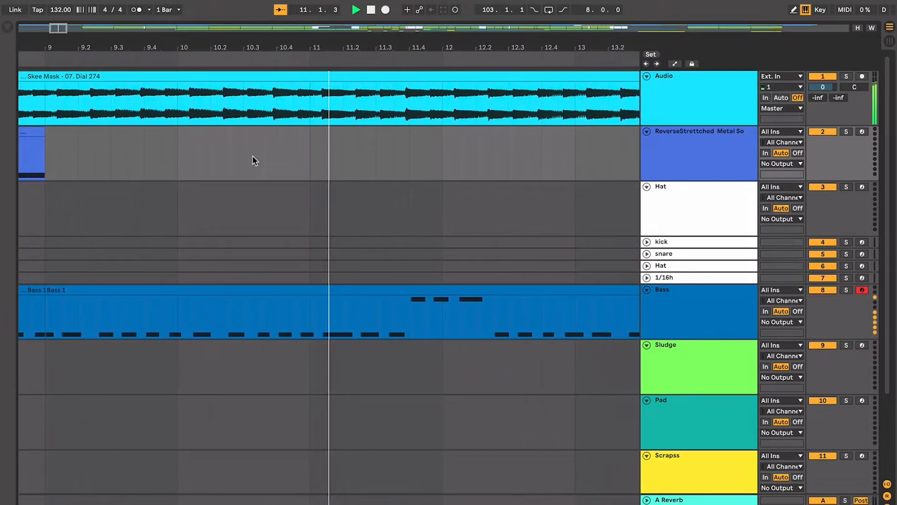
key("minus")
key("minus")
key("minus")
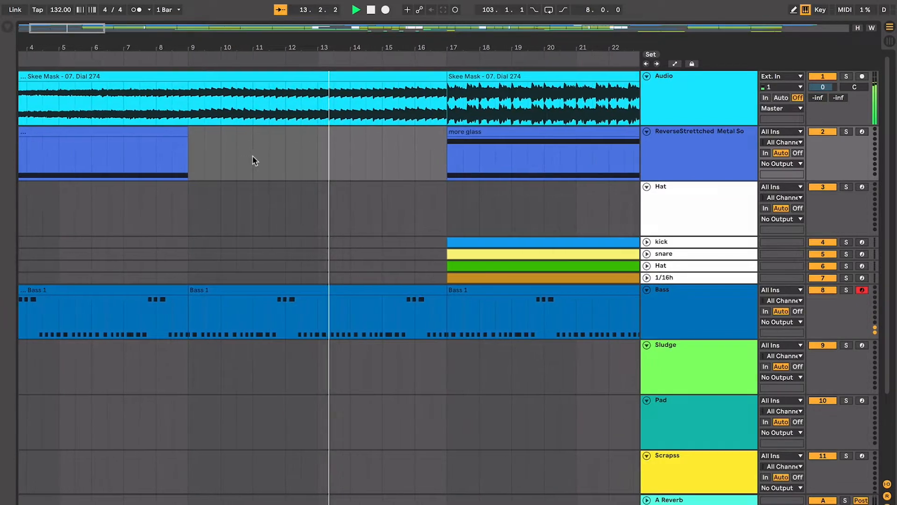
left_click(696, 175)
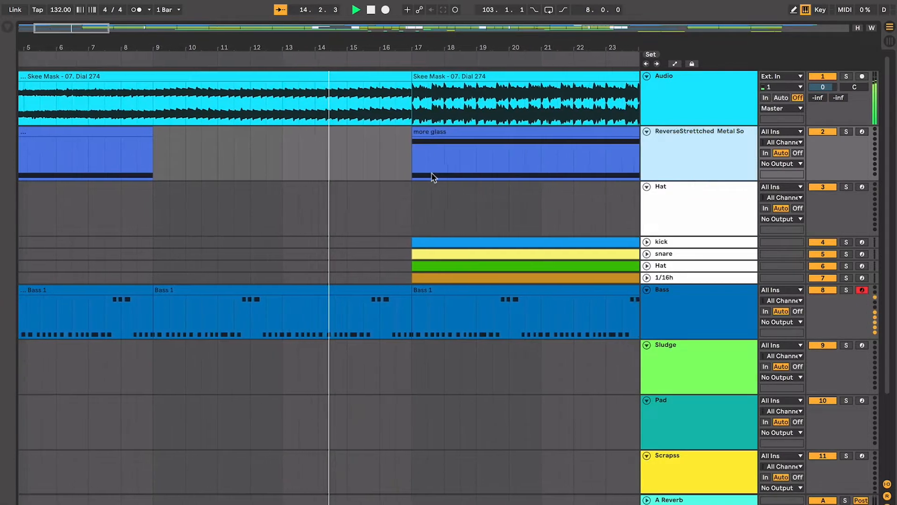
scroll(359, 213, "left", 1)
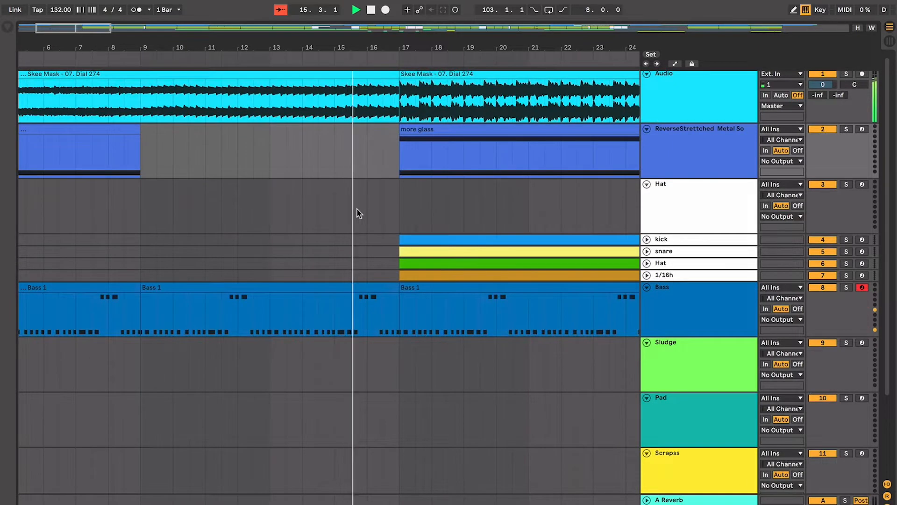
left_click(396, 210)
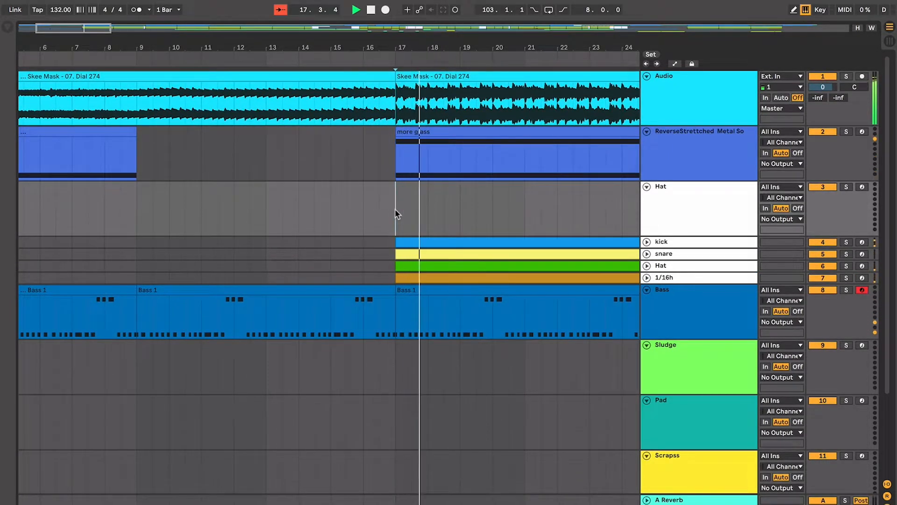
key("space")
Insert a new MIDI track directly below the ReverseStrettched Metal track
left_click(458, 203)
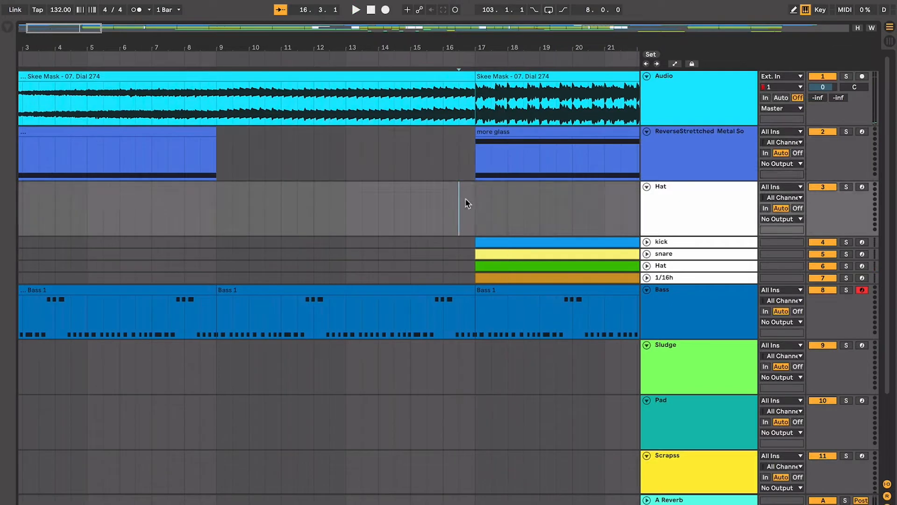
scroll(473, 202, "left", 3)
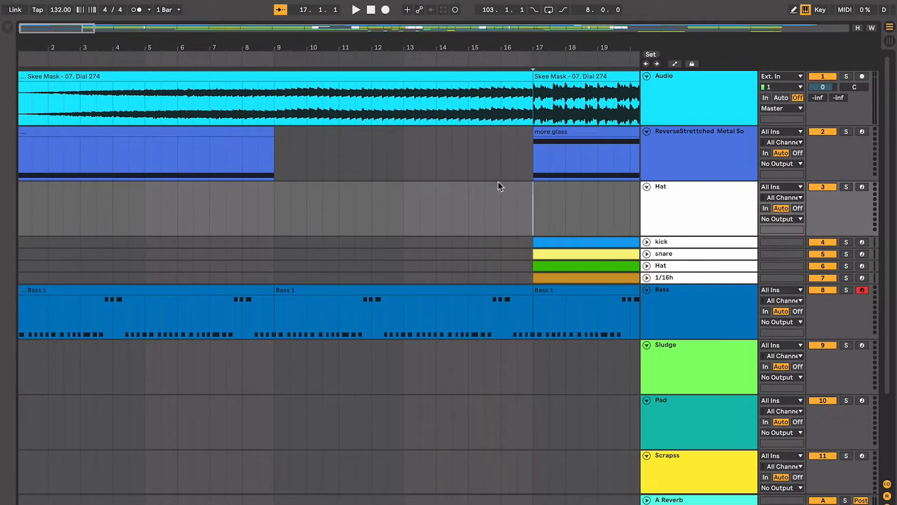
left_click_drag(531, 192, 81, 190)
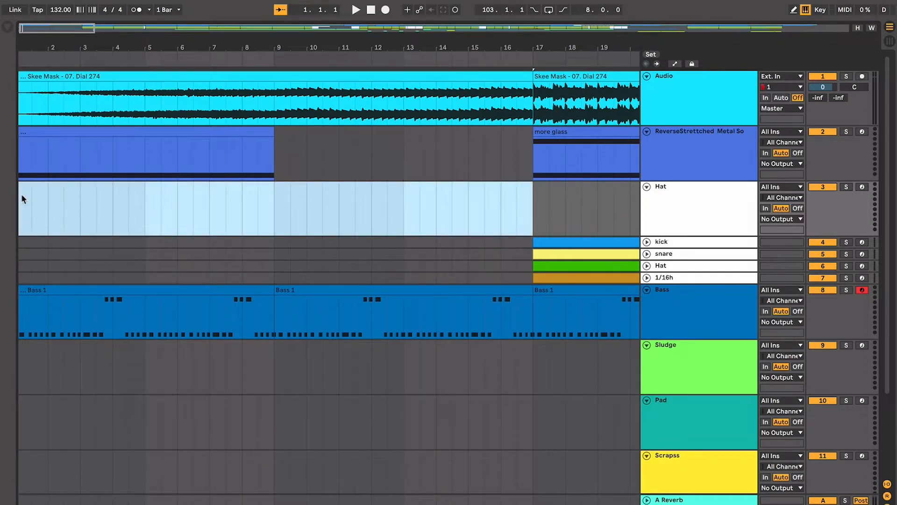
left_click(258, 206)
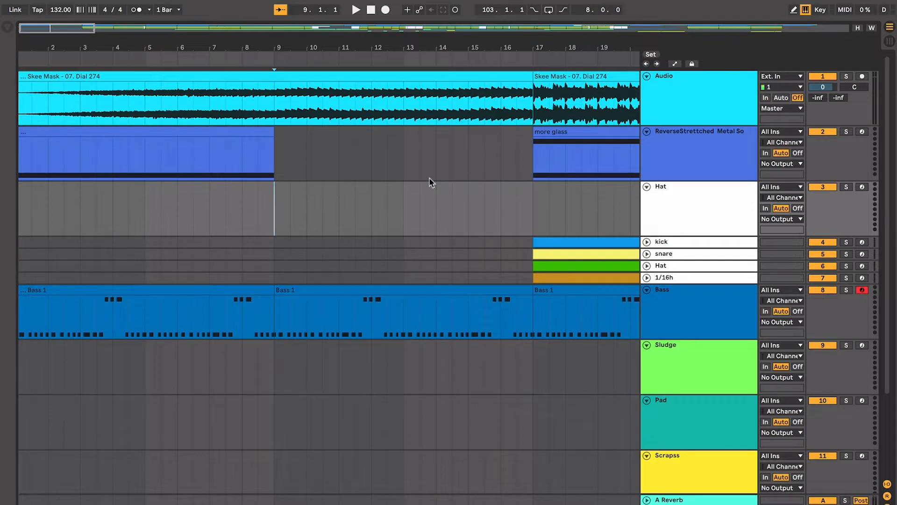
left_click(538, 179)
key("ctrl+shift+t")
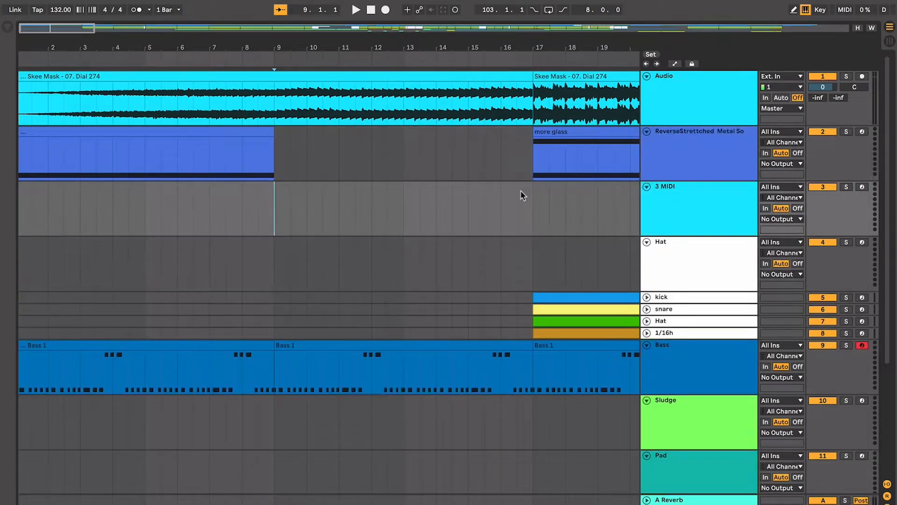
Create a MIDI clip from bar 9 to bar 17 on the new track and fill it with one sustained F#3 note
left_click_drag(520, 195, 338, 217)
key("ctrl+shift+m")
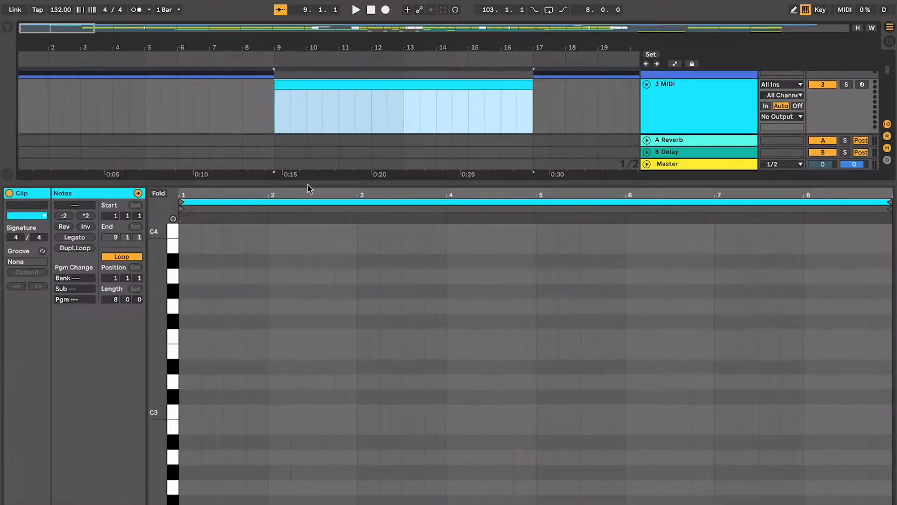
left_click(176, 325)
double_click(184, 323)
left_click_drag(187, 322, 896, 440)
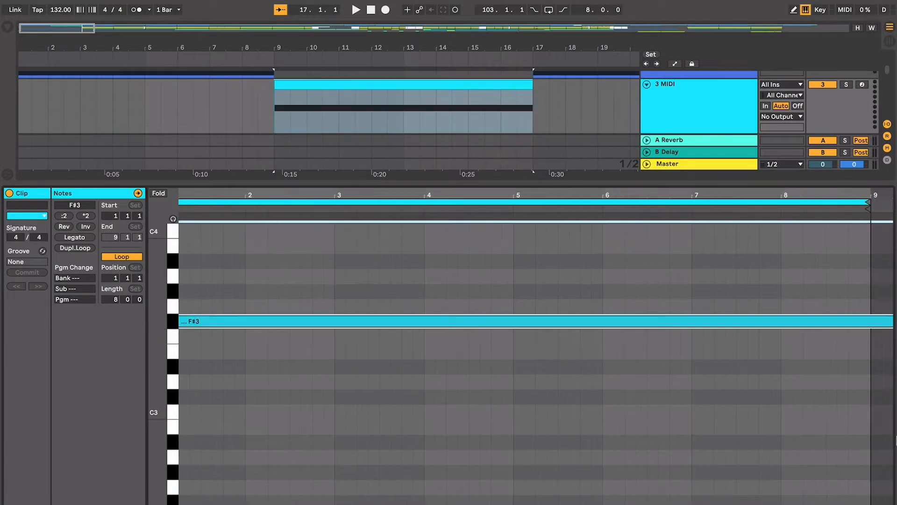
key("ctrl+alt+l")
left_click(517, 184)
scroll(517, 184, "up", 4)
left_click(477, 187)
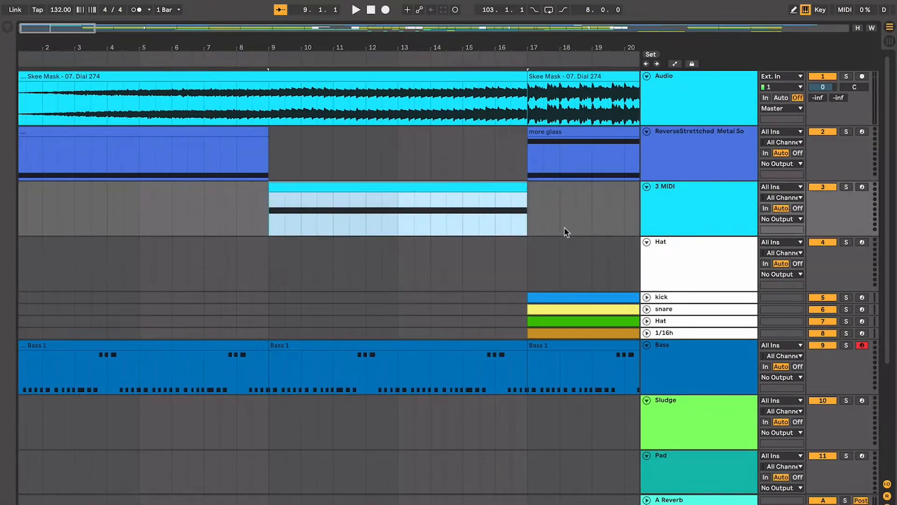
Rename the new MIDI track as "ambient sounds"
left_click(679, 189)
key("ctrl+r")
type("ambient s")
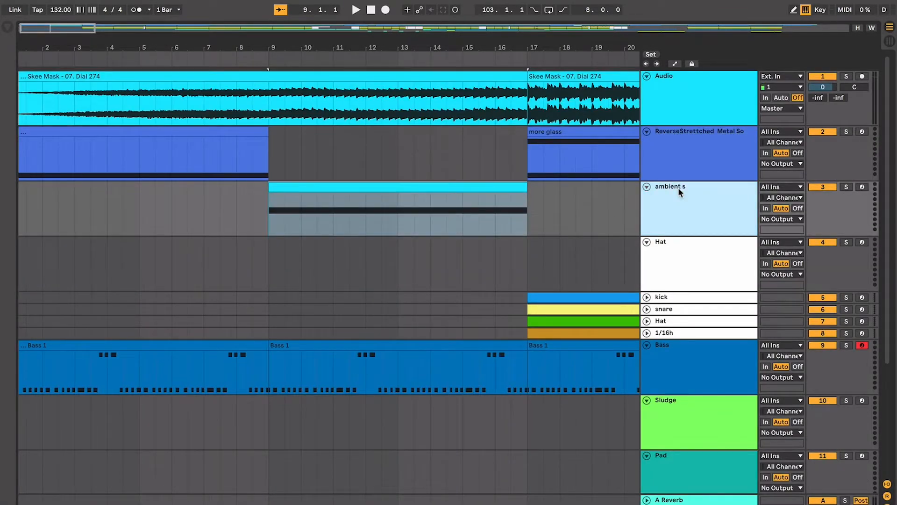
type("ounds")
key("Return")
left_click(647, 186)
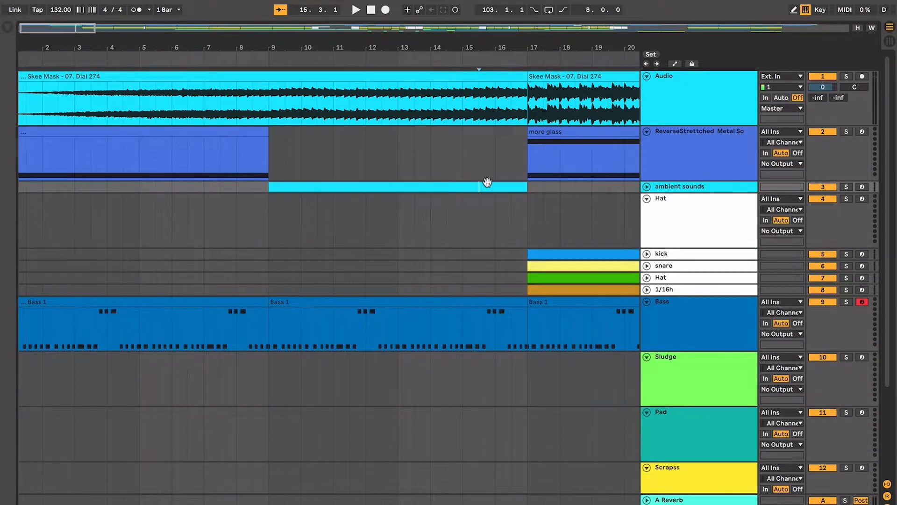
left_click(642, 179)
left_click(647, 187)
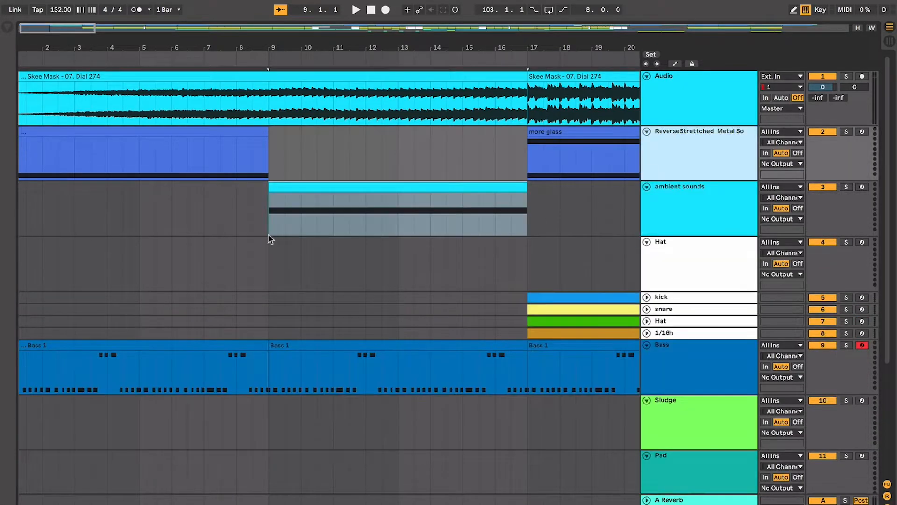
left_click(229, 151)
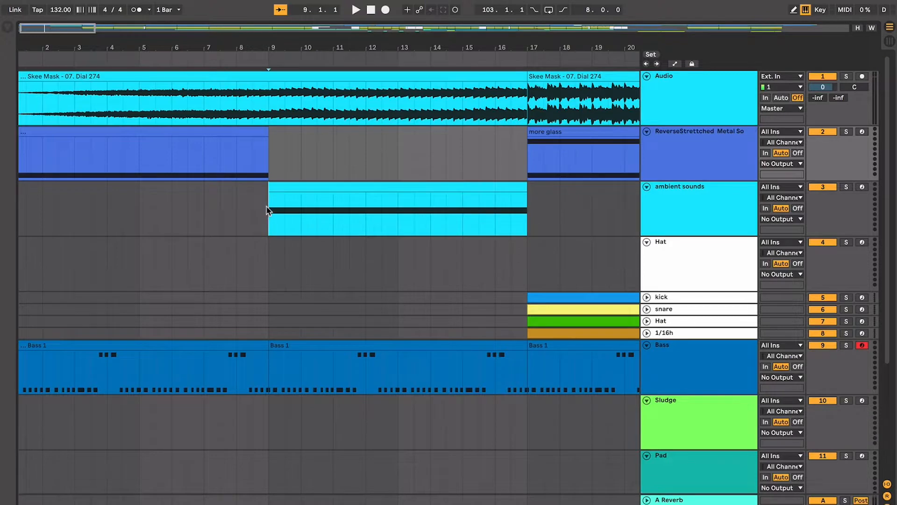
left_click_drag(267, 207, 527, 219)
double_click(251, 216)
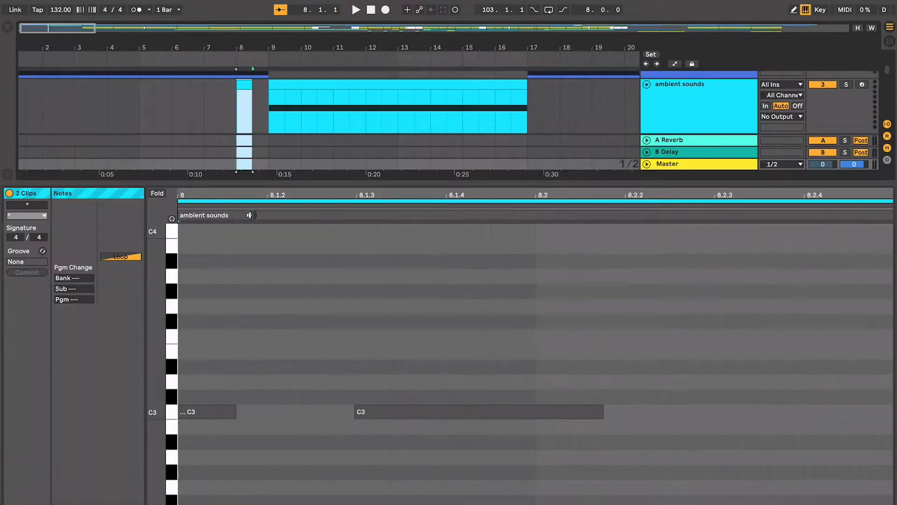
key("alt+super+l")
left_click(258, 118)
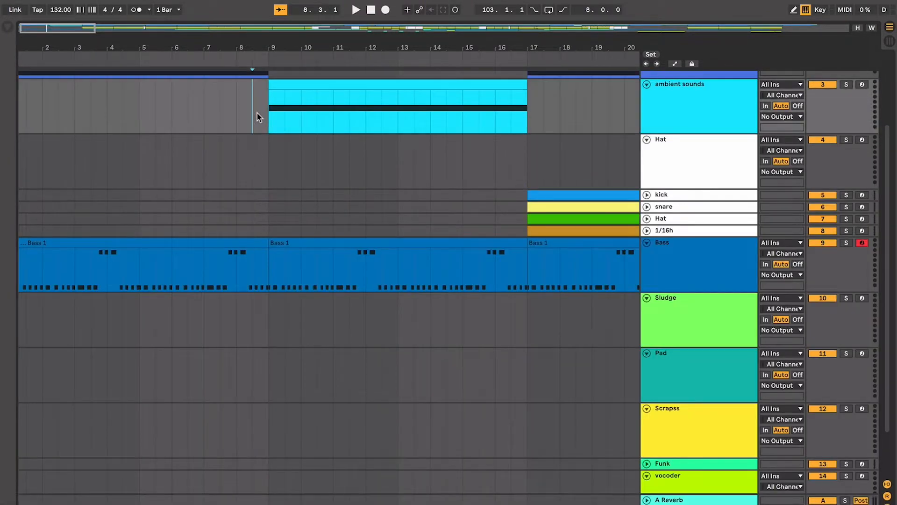
Play the section from bar 8 onward to hear how the reference audio sounds across the ambient sounds clip
key("space")
scroll(257, 117, "up", 3)
scroll(258, 116, "up", 2)
scroll(260, 118, "up", 3)
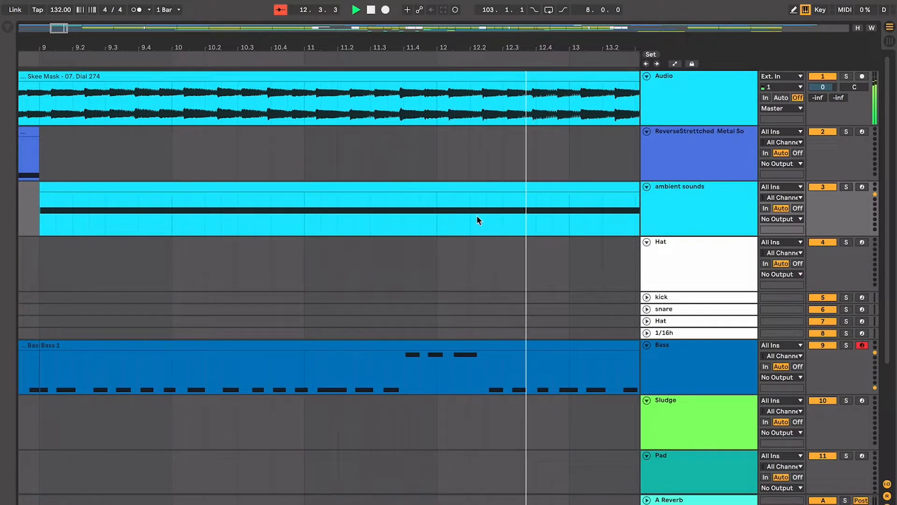
left_click_drag(337, 212, 471, 210)
key("space")
left_click_drag(386, 215, 454, 216)
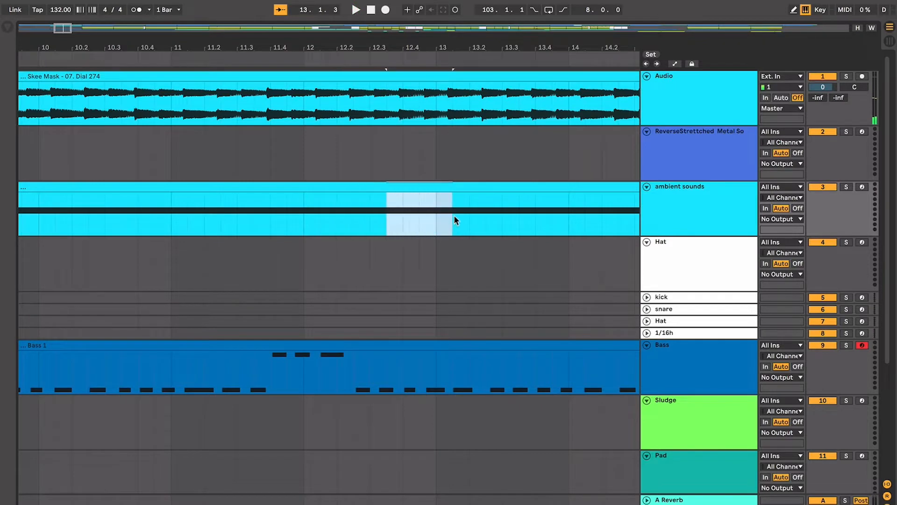
key("space")
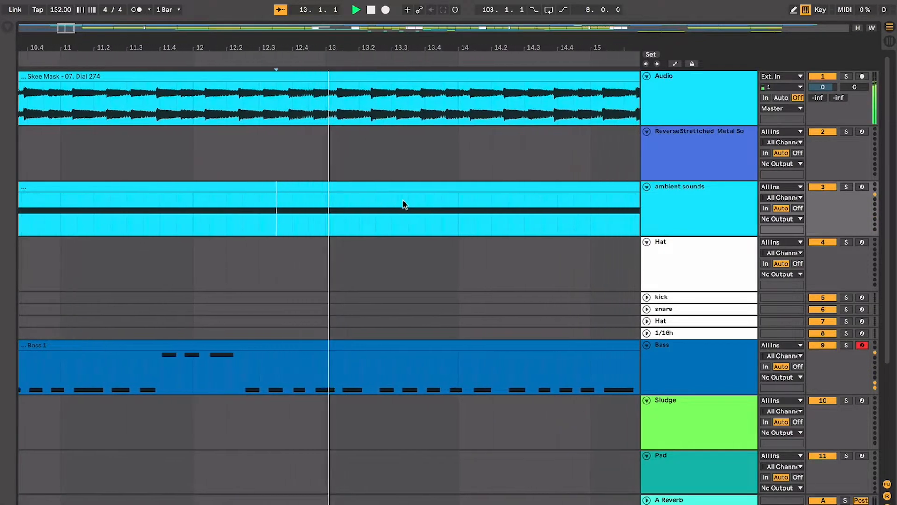
key("minus")
key("minus")
key("minus")
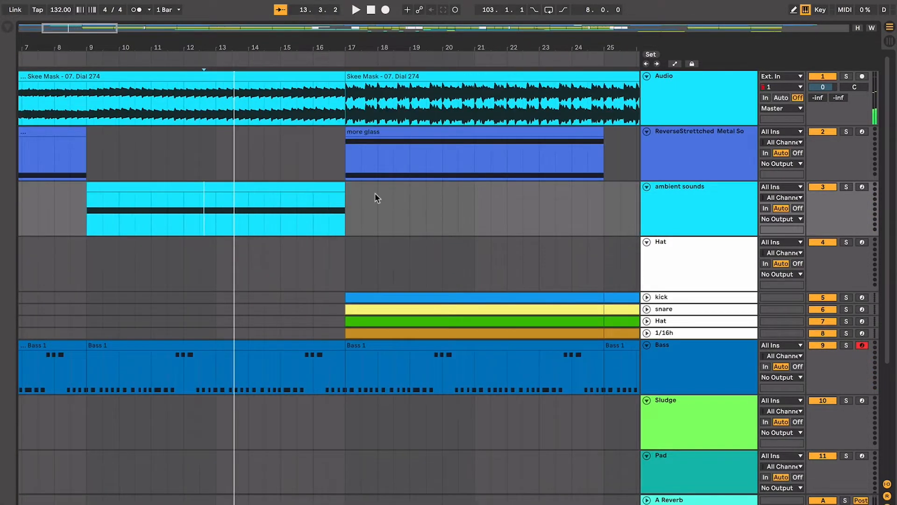
Collapse the ambient sounds track and expand the kick, snare, lower Hat and 1/16h tracks together
left_click(647, 188)
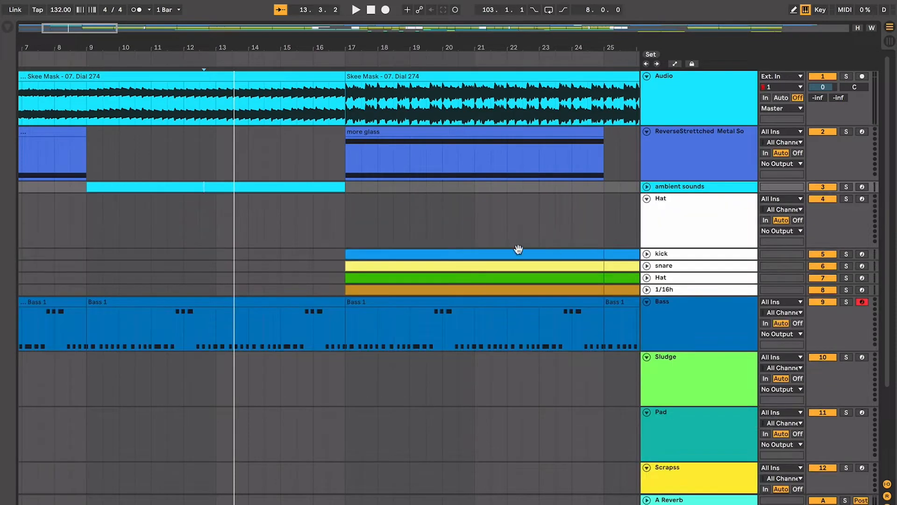
scroll(518, 249, "right", 5)
left_click(670, 276)
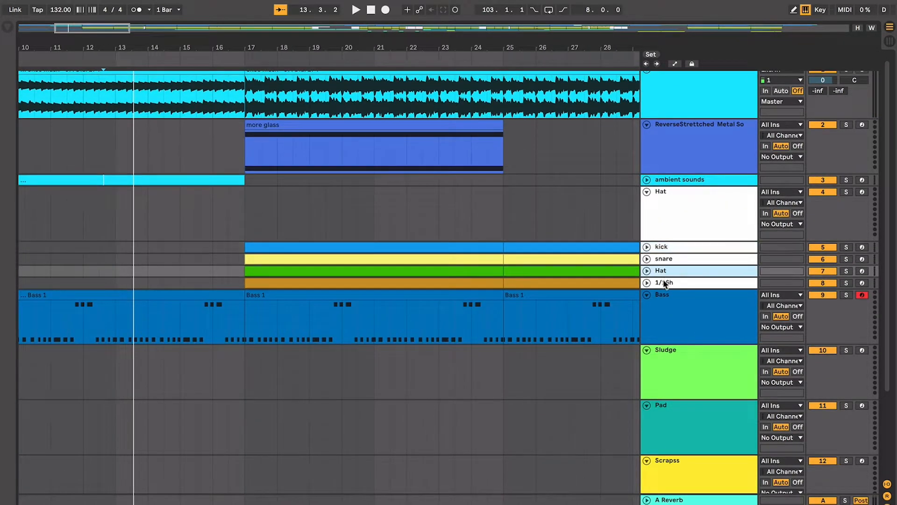
left_click(663, 282)
left_click(661, 247, "shift")
left_click(647, 247)
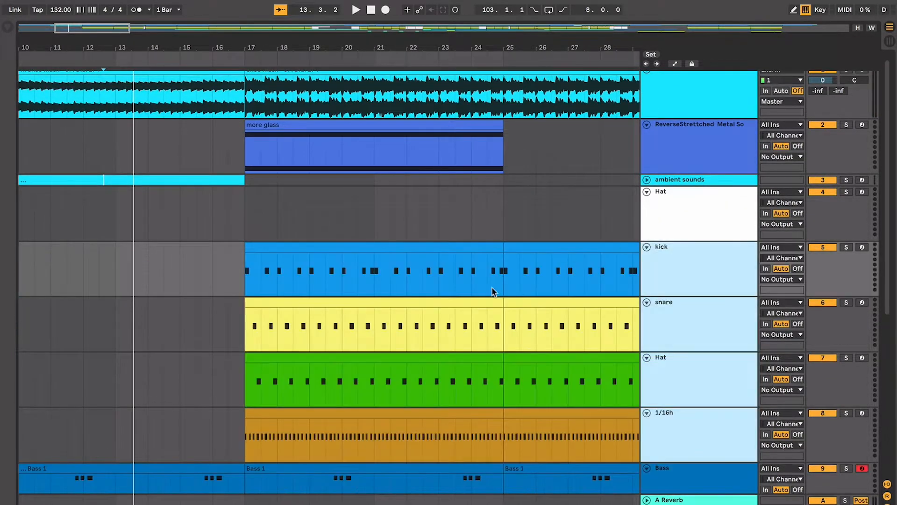
Examine the drum clips starting at bar 17 alongside the "more glass" clip and the opening metal clip
scroll(492, 287, "down", 3)
left_click(236, 218)
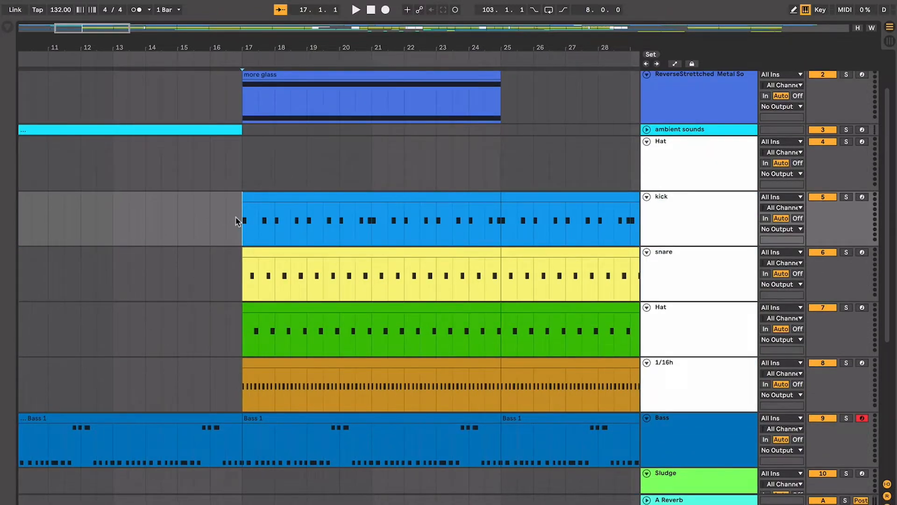
scroll(237, 219, "up", 3)
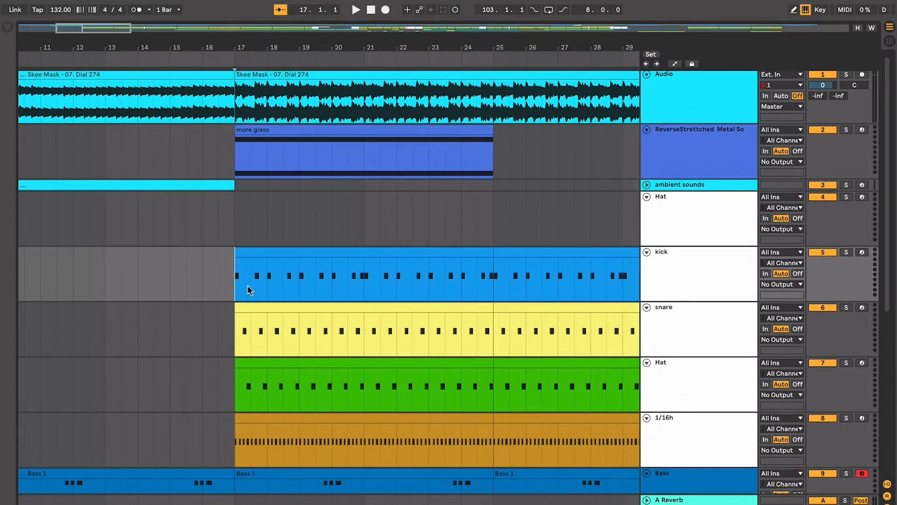
left_click(330, 131)
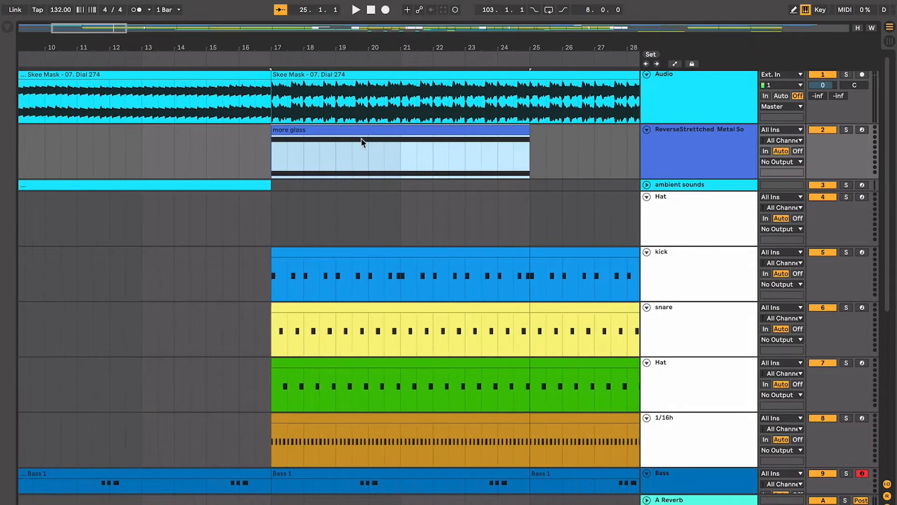
scroll(363, 141, "left", 5)
scroll(379, 143, "right", 1)
scroll(379, 143, "down", 1)
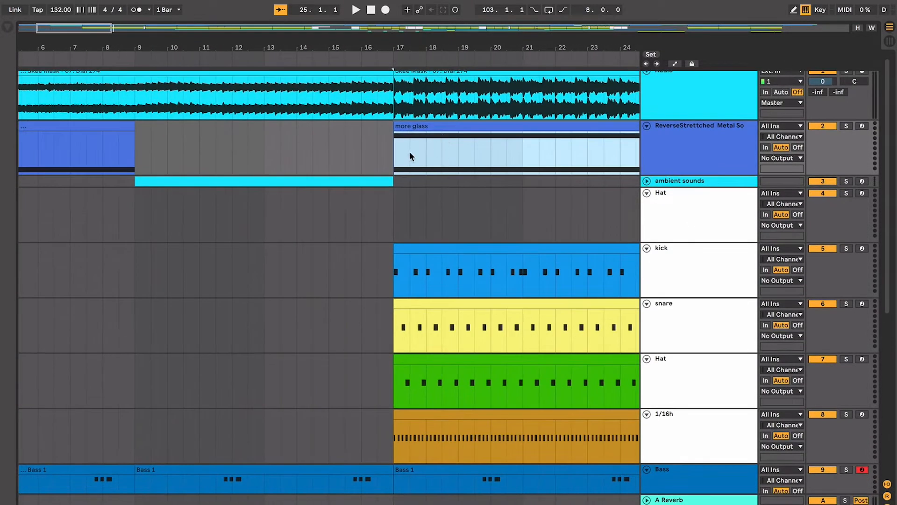
left_click(112, 126)
scroll(112, 128, "left", 4)
scroll(112, 128, "down", 1)
left_click(129, 143)
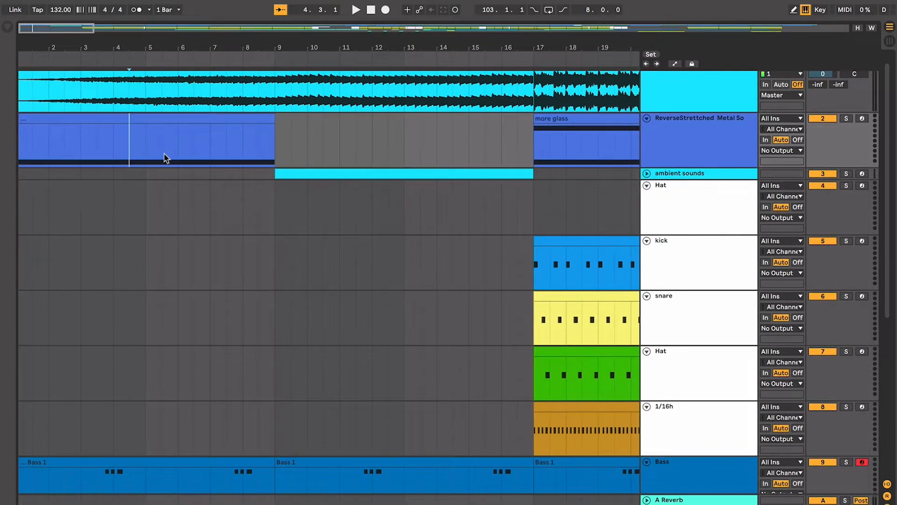
Play the opening metal clip section from bar 4 to hear how it builds with the reference audio
key("space")
scroll(376, 155, "right", 3)
scroll(375, 155, "up", 1)
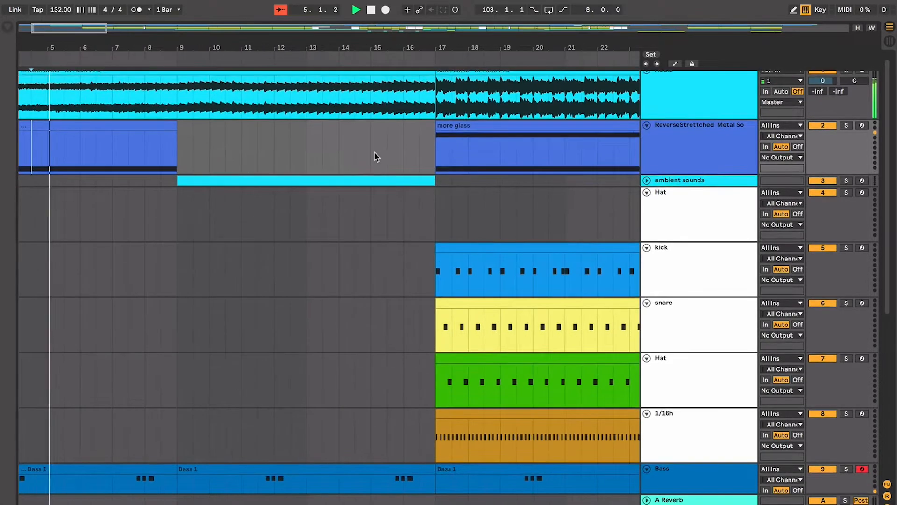
Play from the "more glass" clip at bar 17 past bar 25 to follow the drum patterns against the reference audio
left_click(479, 124)
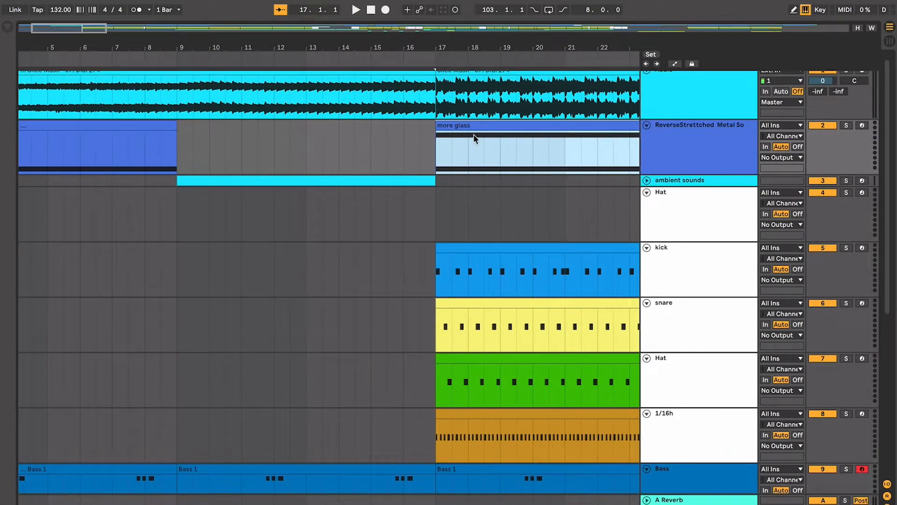
scroll(473, 135, "right", 2)
scroll(474, 135, "down", 1)
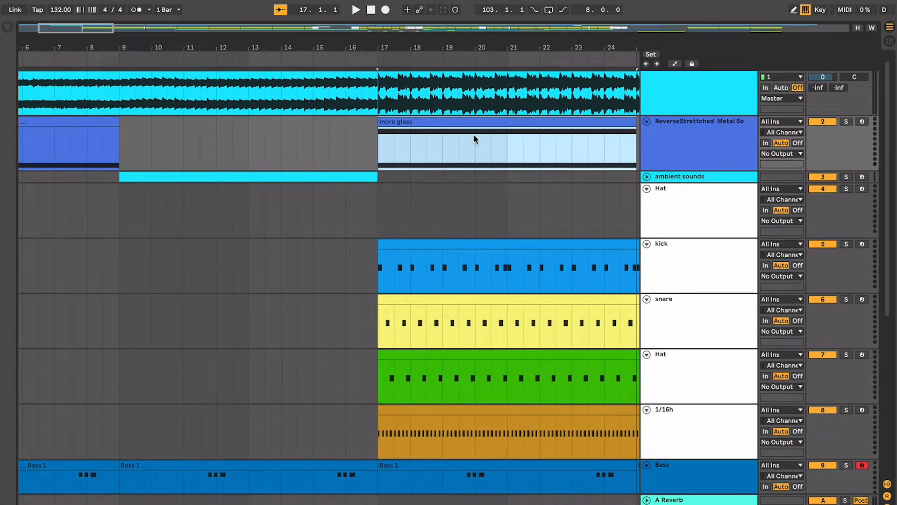
key("space")
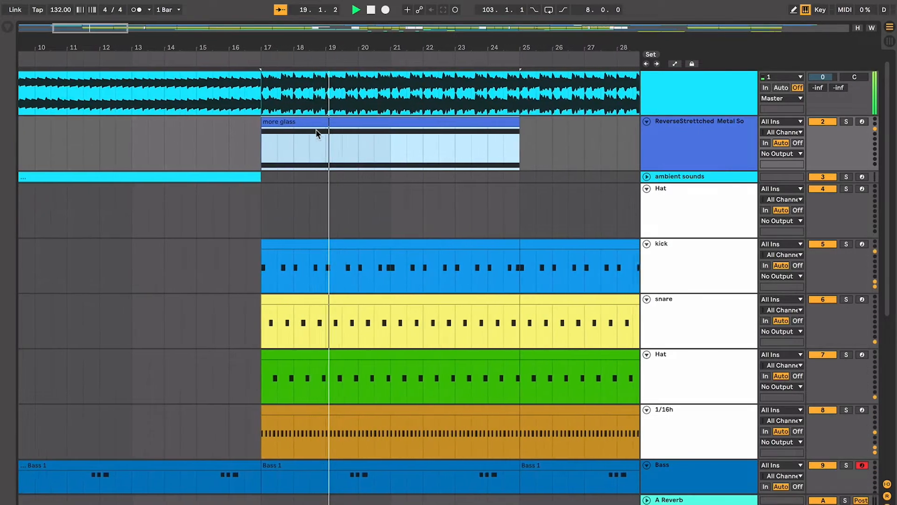
scroll(379, 203, "down", 3)
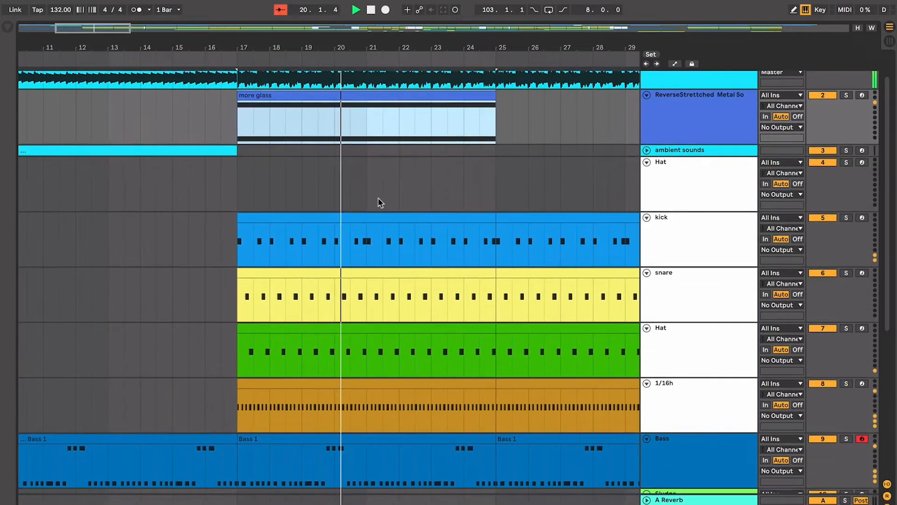
key("minus")
key("minus")
key("plus")
key("plus")
key("plus")
key("plus")
key("plus")
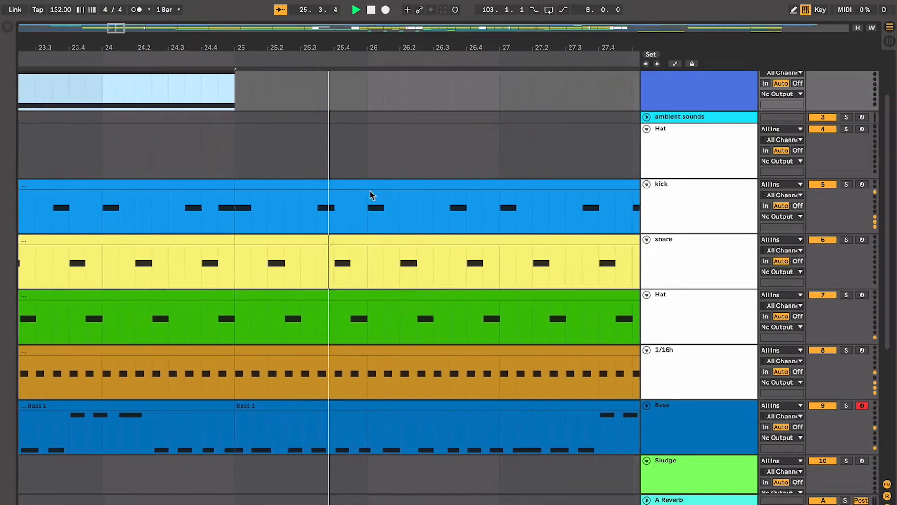
Set the loop to the kick clip that starts at bar 25 and play the looped section
key("space")
left_click(368, 192)
left_click(365, 182)
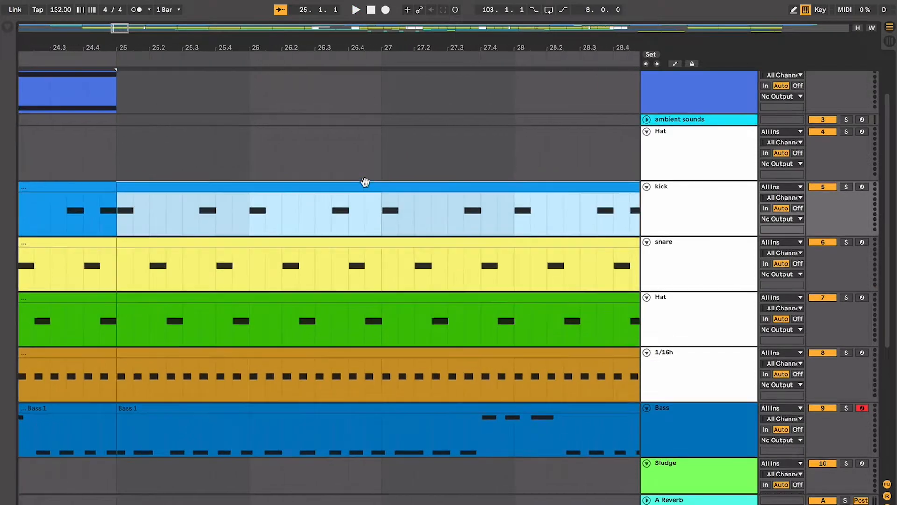
key("space")
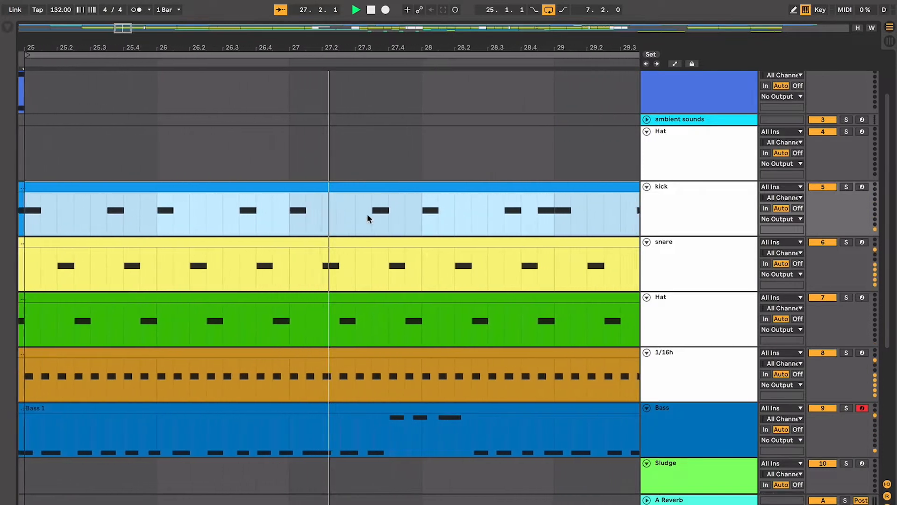
key("space")
Examine the snare, 1/16h and lower Hat clips that start at bar 25, comparing how their notes line up
left_click(240, 260)
scroll(250, 272, "down", 2)
scroll(250, 271, "left", 2)
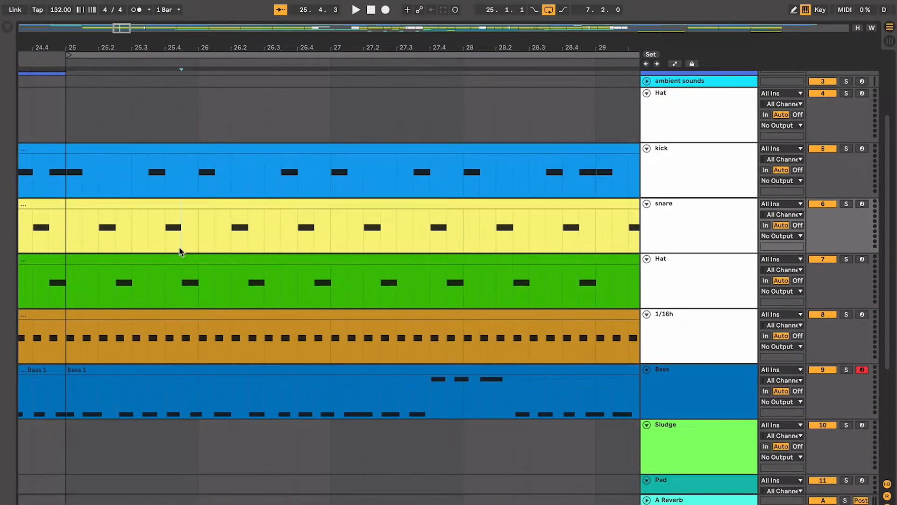
left_click(158, 262)
left_click(426, 319)
left_click(419, 315)
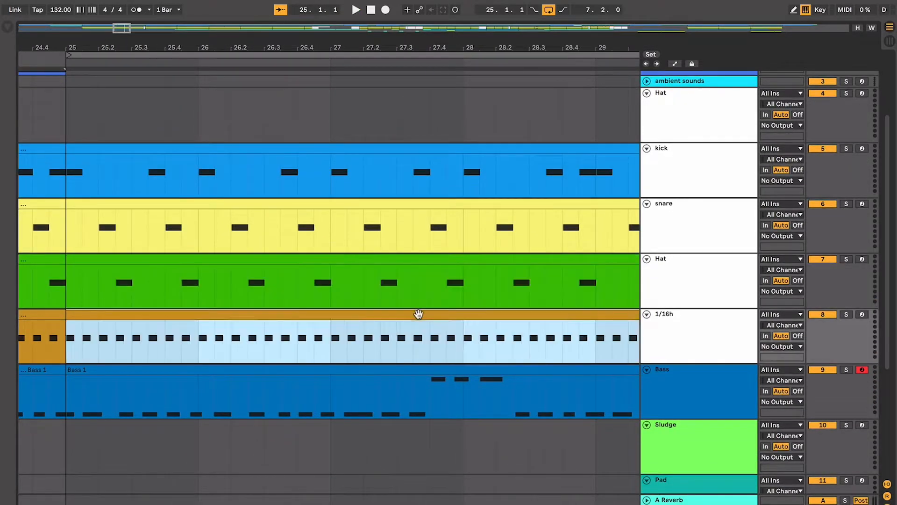
scroll(358, 321, "right", 2)
scroll(369, 320, "left", 2)
scroll(404, 310, "down", 1)
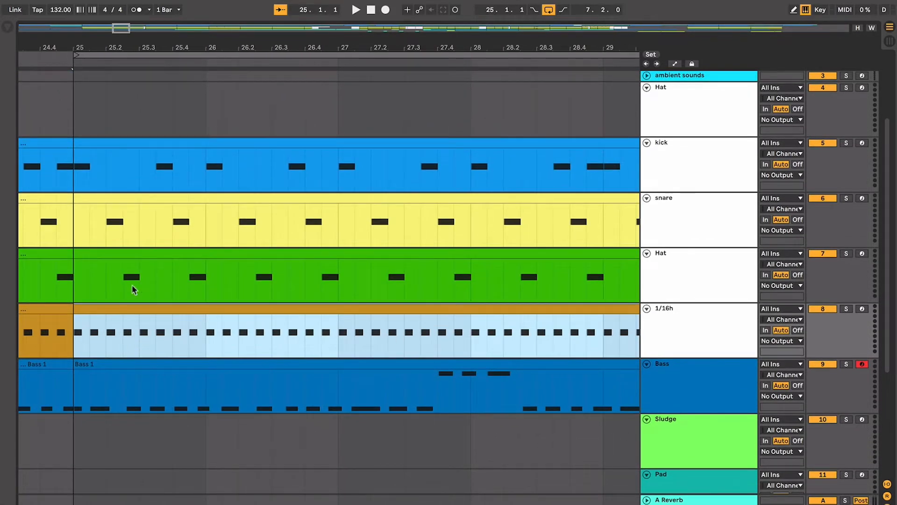
left_click_drag(125, 276, 153, 273)
left_click(96, 261)
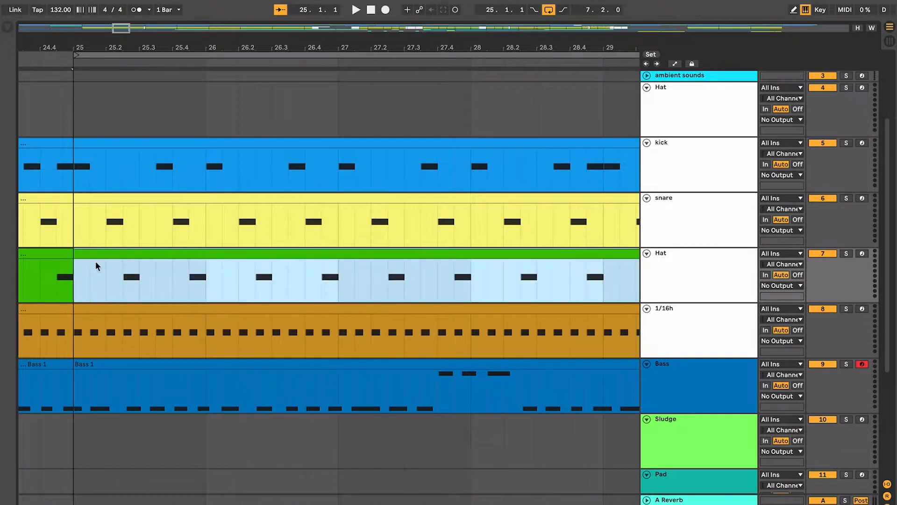
Play the loop from bar 25 while following the lower Hat and 1/16h notes up close to bar 28
key("plus")
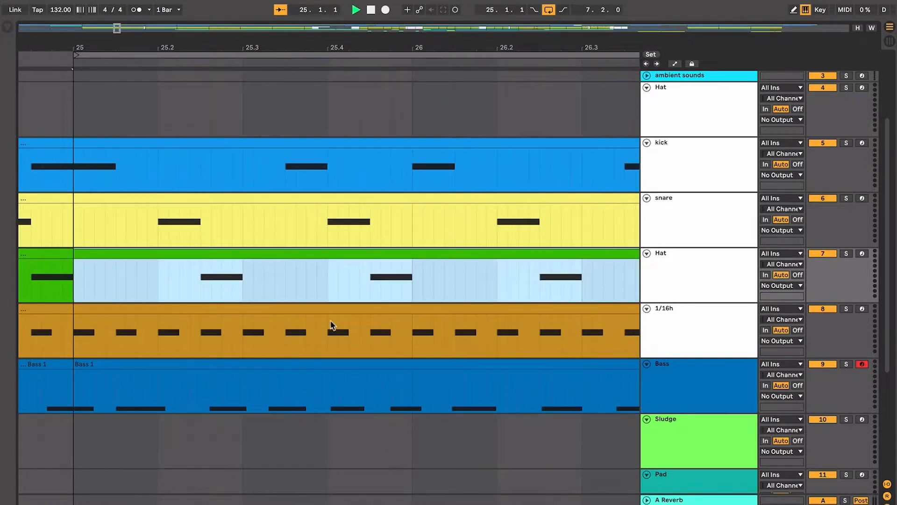
scroll(426, 347, "up", 1)
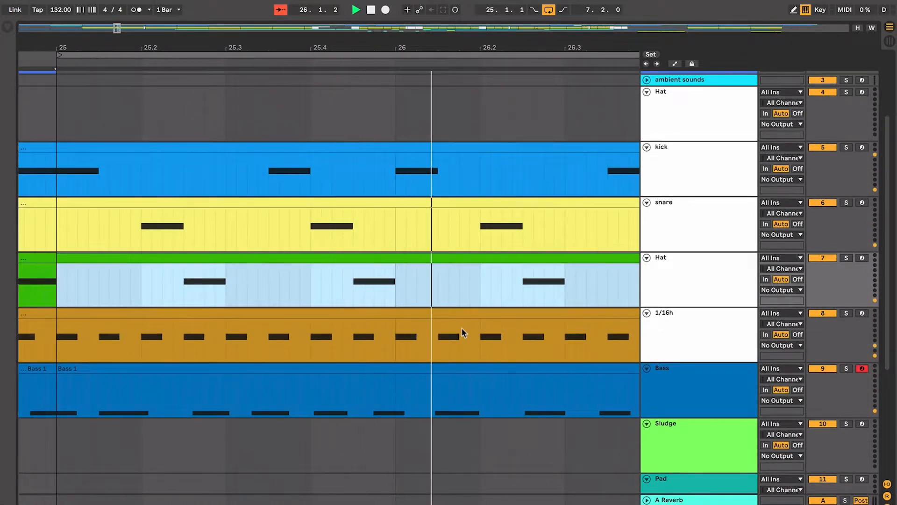
scroll(462, 329, "right", 4)
scroll(487, 295, "right", 6)
scroll(526, 284, "right", 7)
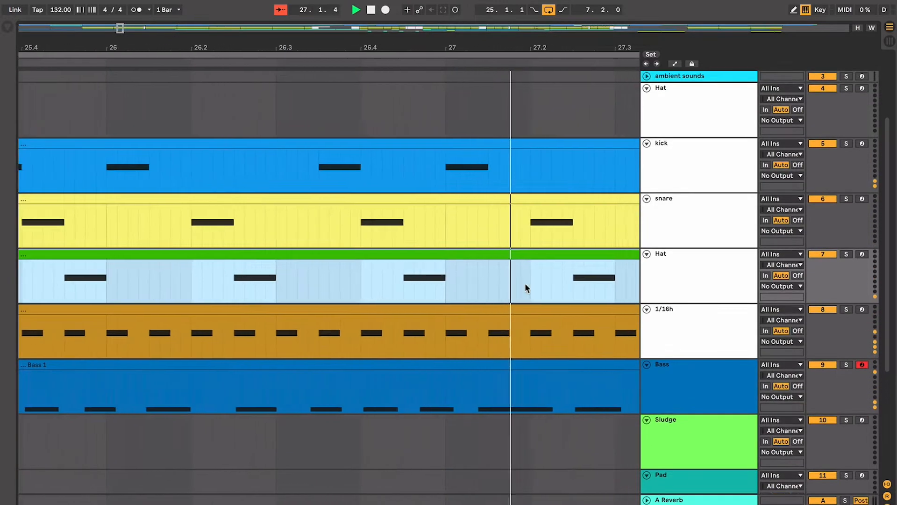
scroll(526, 284, "right", 5)
key("space")
left_click(566, 301)
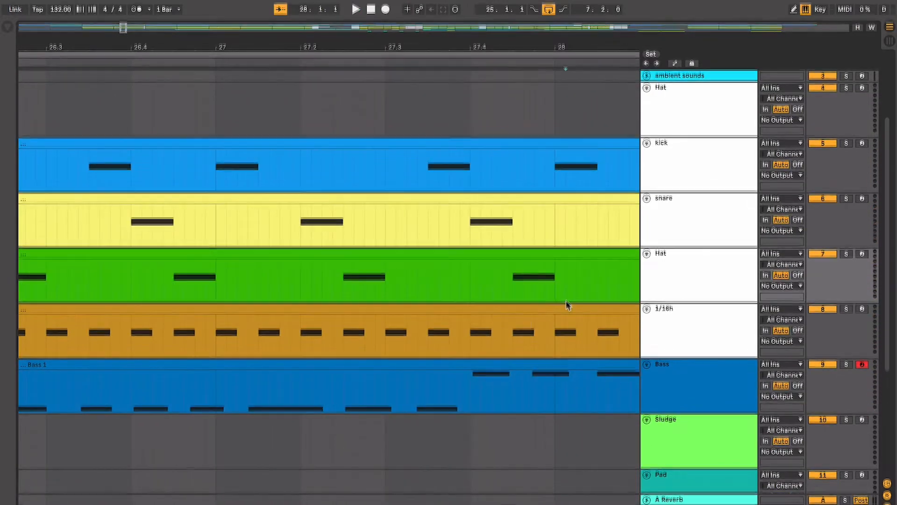
Find Auto Filter in the audio effects, add it to the Master track and set it to high-pass at 3.75 kHz with 16% resonance
left_click(567, 304)
key("super+alt+l")
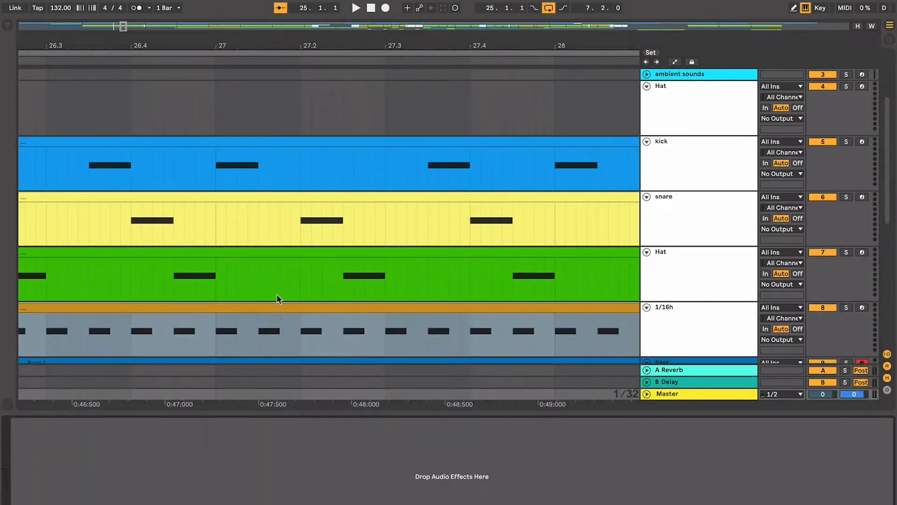
key("super+alt+b")
left_click(162, 27)
type("auto")
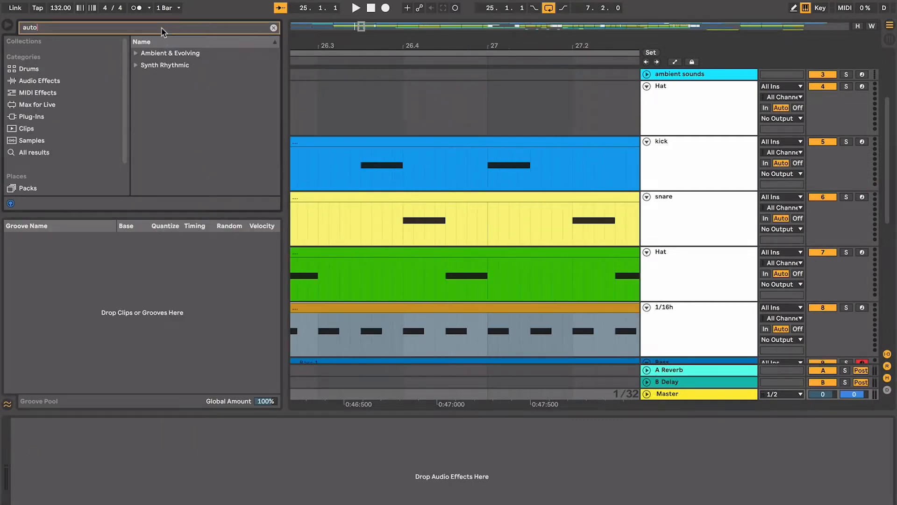
left_click(55, 82)
double_click(165, 65)
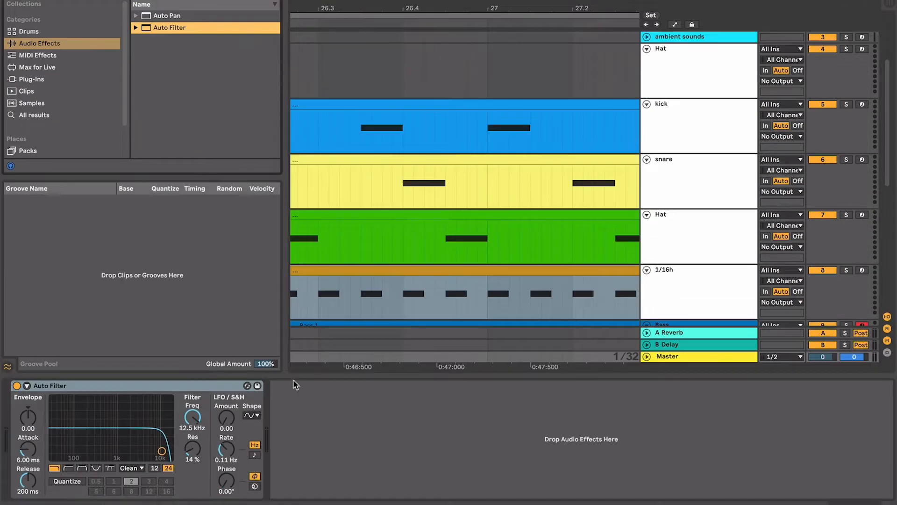
left_click(67, 468)
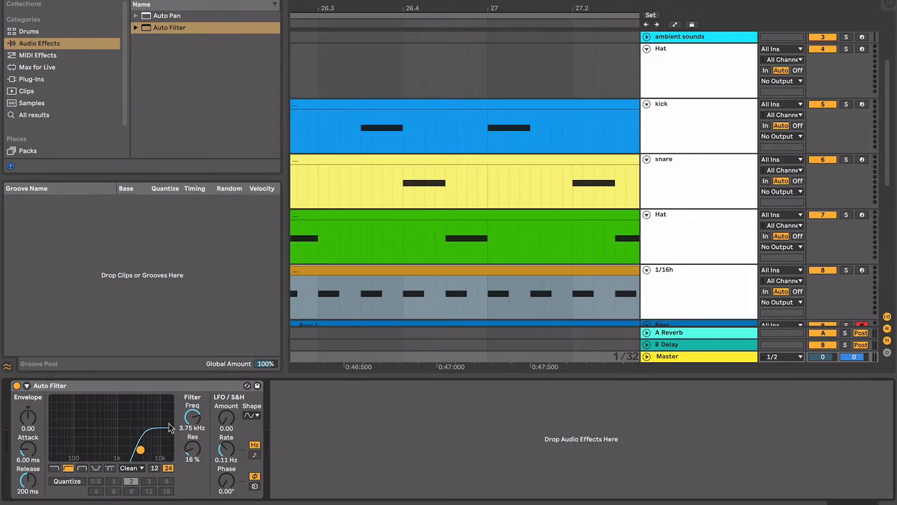
Play the looped drums through the Master's high-pass filter to listen to the lower Hat and 1/16h parts
scroll(439, 208, "down", 5)
left_click(440, 208)
scroll(444, 210, "down", 2)
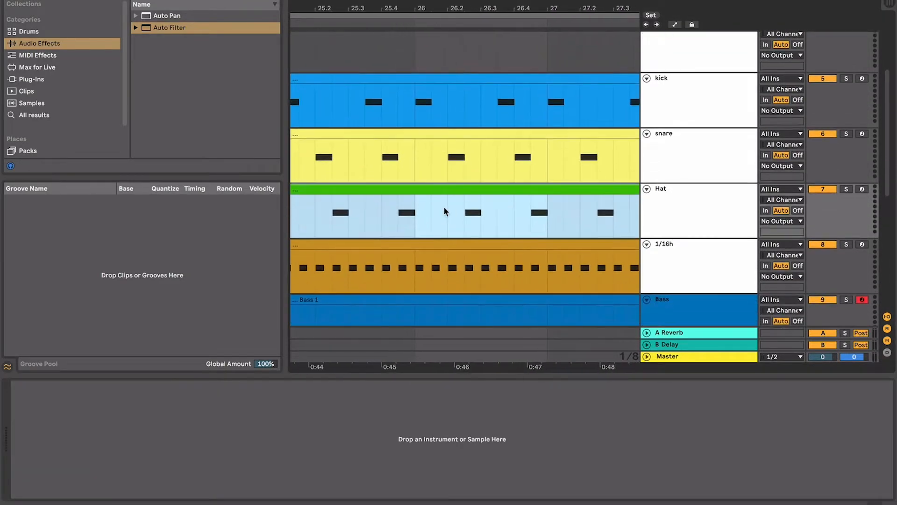
left_click(678, 359)
key("space")
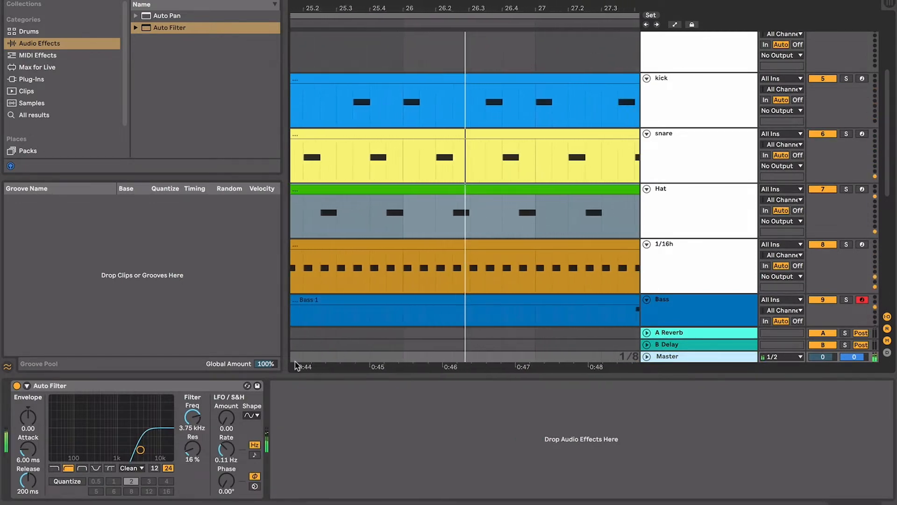
left_click(198, 388)
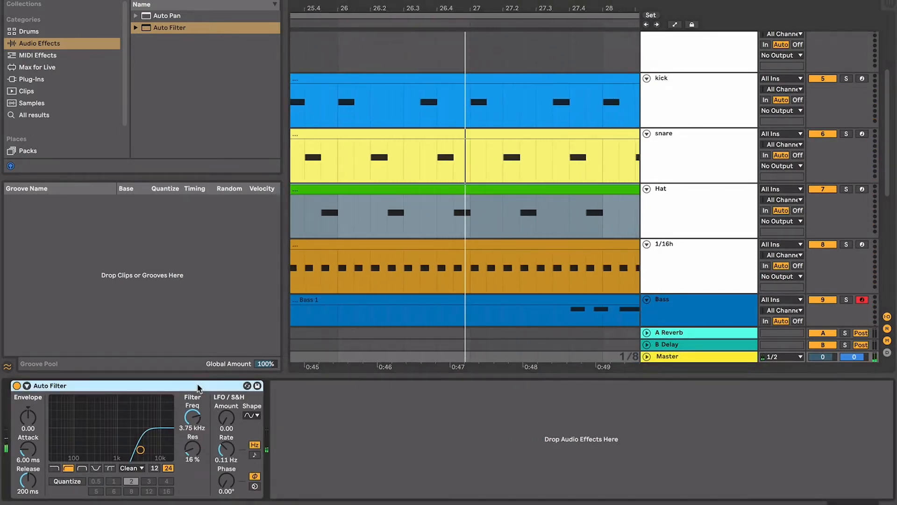
left_click(441, 242)
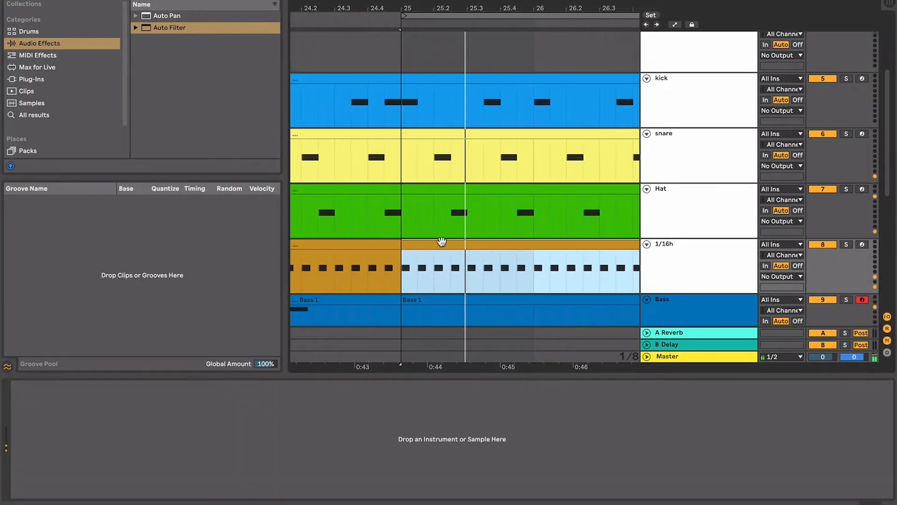
key("space")
Hide the device view and the browser to give the arrangement its full space
key("super+alt+l")
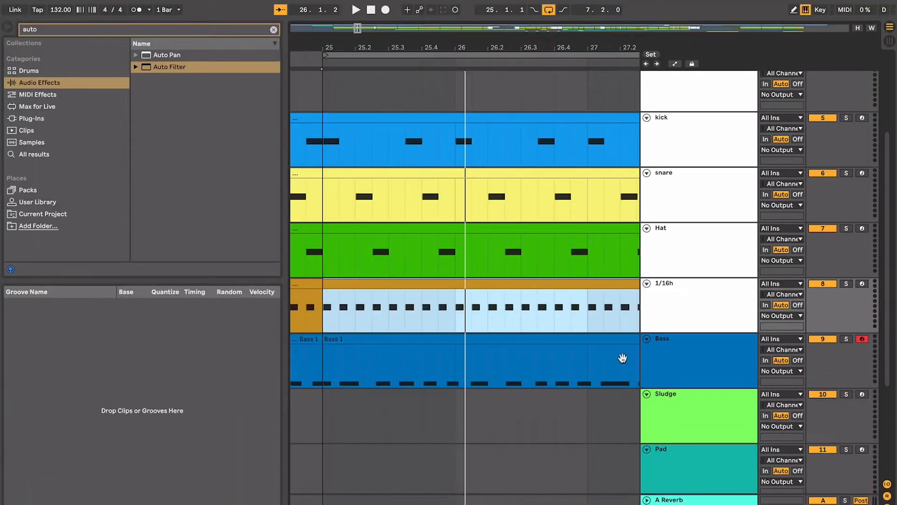
left_click(622, 320)
scroll(623, 319, "down", 3)
key("minus")
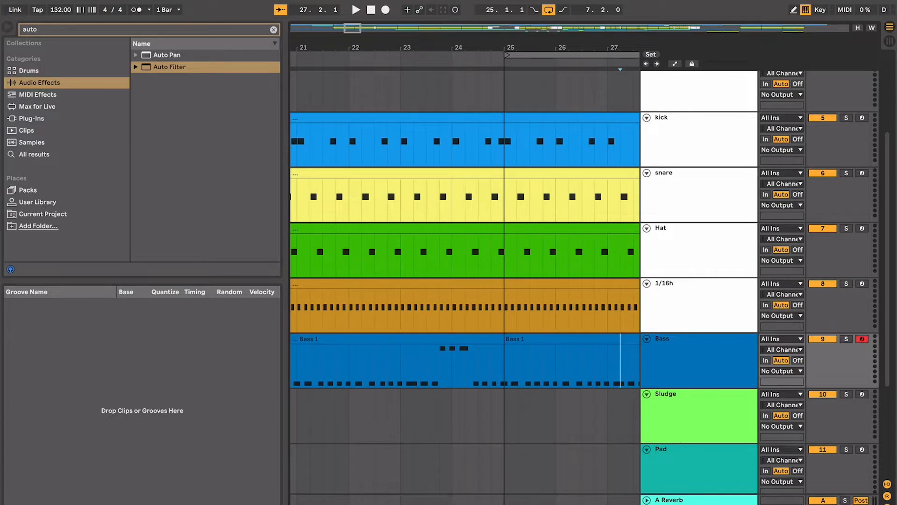
key("super+alt+l")
key("super+alt+l")
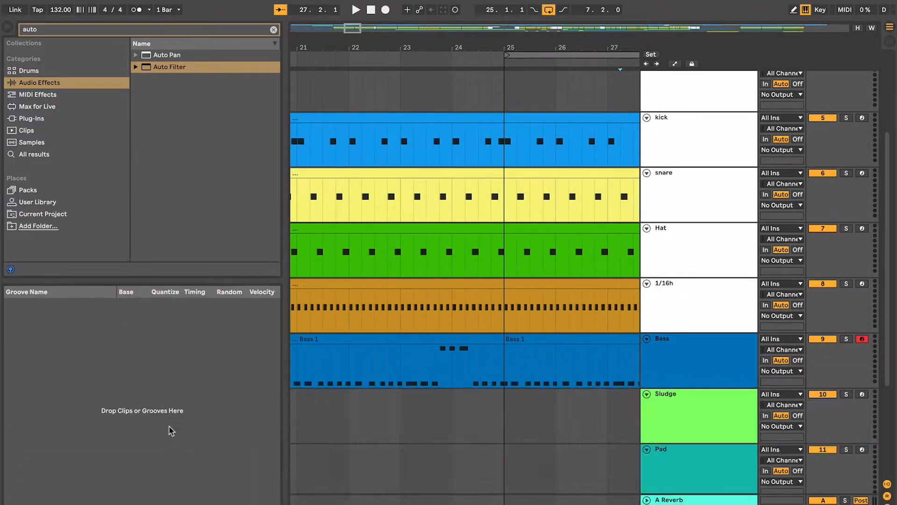
key("super+alt+b")
left_click(382, 286)
scroll(374, 279, "down", 5)
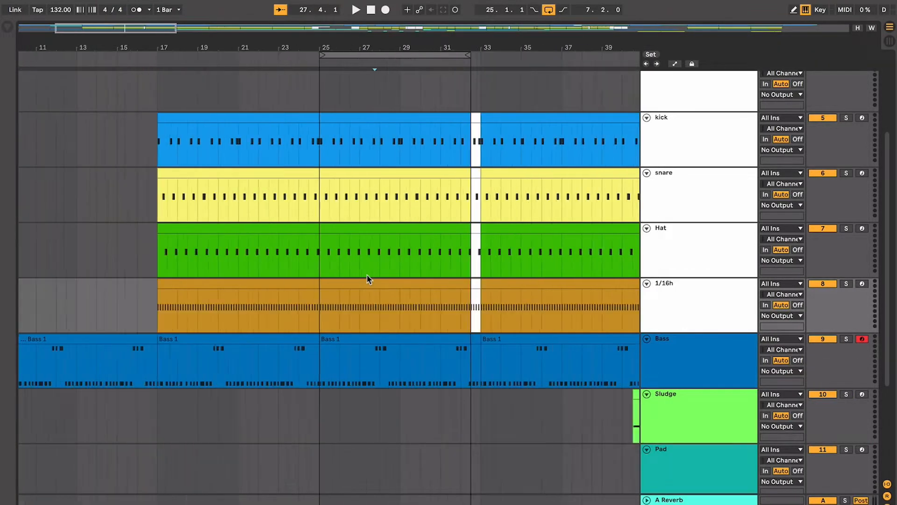
Play the looped section from bar 25 and follow the drum clips up to the white clips before bar 33
scroll(366, 276, "up", 5)
scroll(367, 276, "down", 1)
left_click(316, 263)
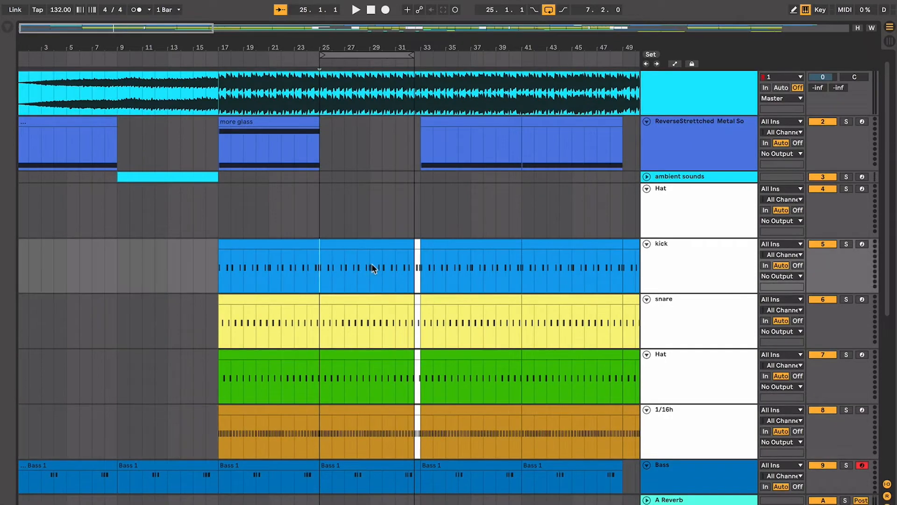
key("plus")
key("space")
scroll(360, 264, "left", 1)
scroll(360, 265, "down", 3)
key("plus")
key("plus")
key("plus")
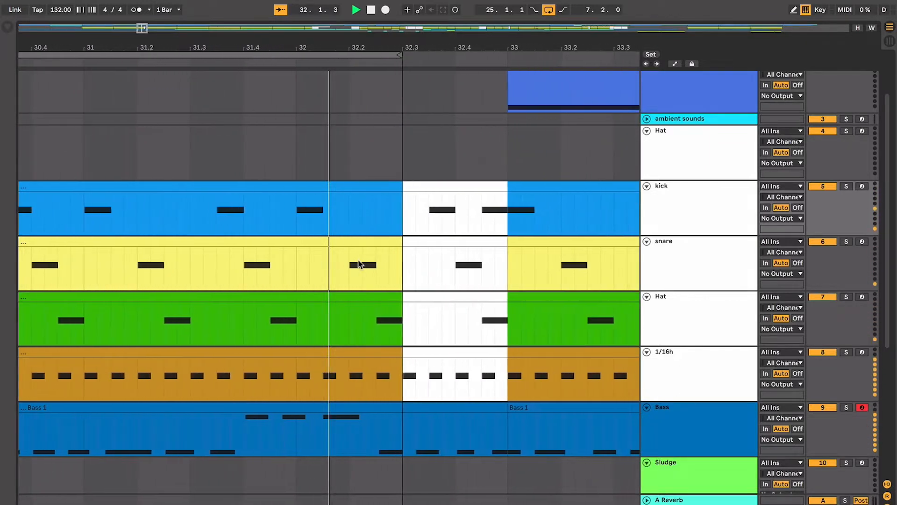
left_click(361, 277)
key("space")
Turn off the loop and play from bar 32 across the white drum clips into bar 33
scroll(361, 277, "down", 6)
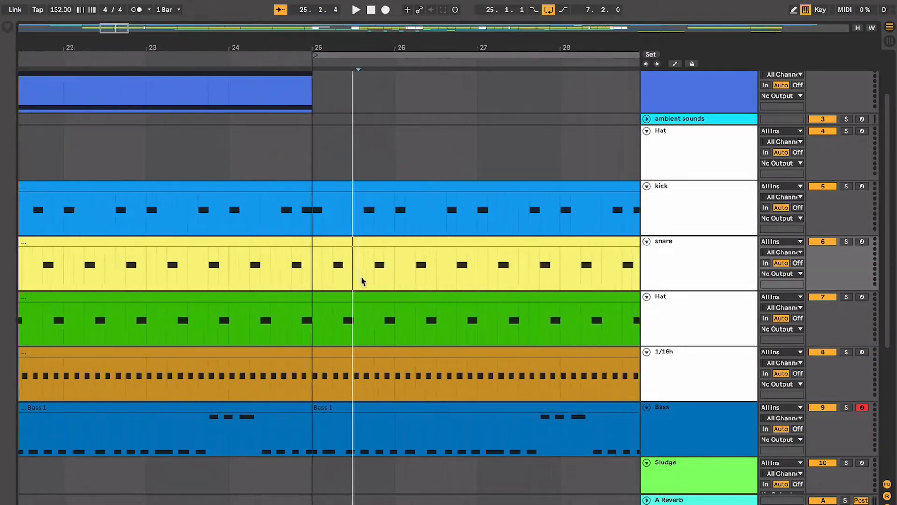
scroll(361, 277, "right", 3)
scroll(456, 222, "right", 5)
scroll(456, 222, "down", 3)
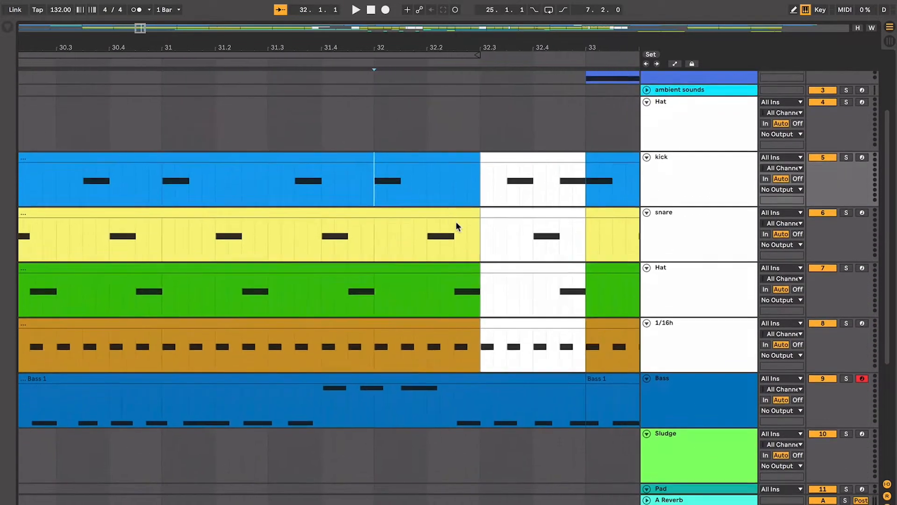
key("space")
scroll(456, 222, "right", 4)
scroll(456, 222, "up", 3)
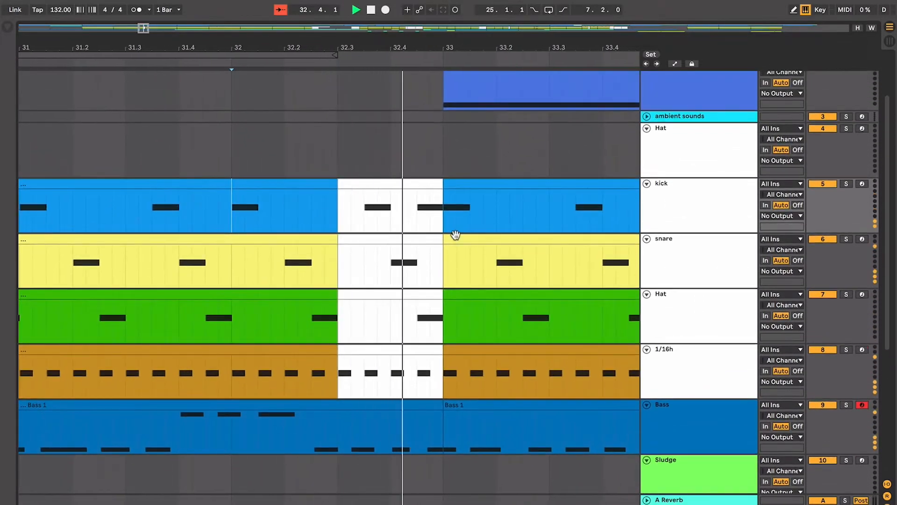
Stop playback and select the white kick, snare, lower Hat and 1/16h clips from 32.3 to bar 33 together
left_click(406, 193)
key("space")
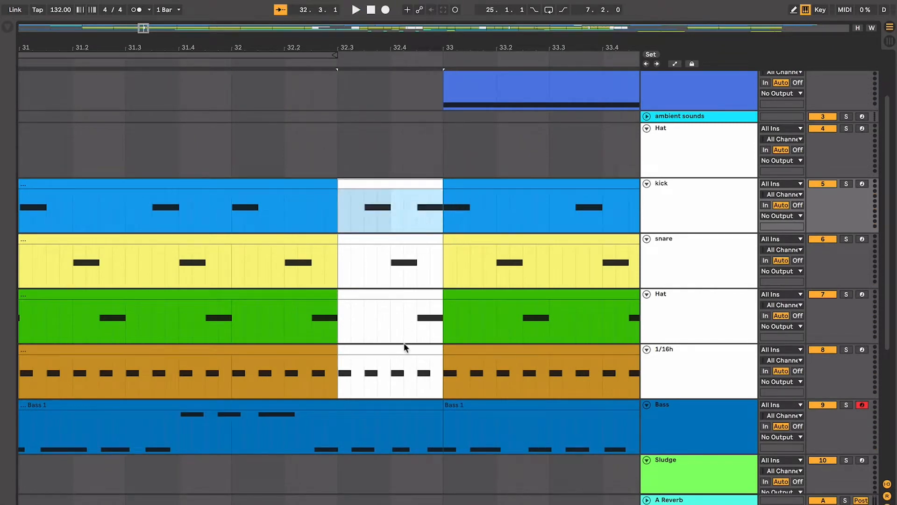
left_click_drag(404, 347, 405, 344)
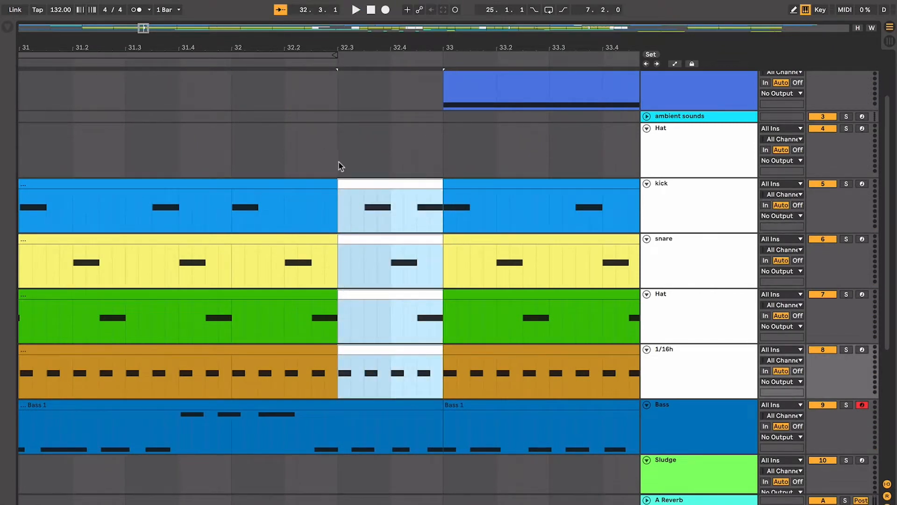
Show the wider drum section and select the short white kick clip and the kick clip starting at bar 25 for comparison
key("minus")
key("minus")
key("minus")
key("minus")
key("minus")
scroll(339, 162, "left", 2)
scroll(338, 162, "up", 1)
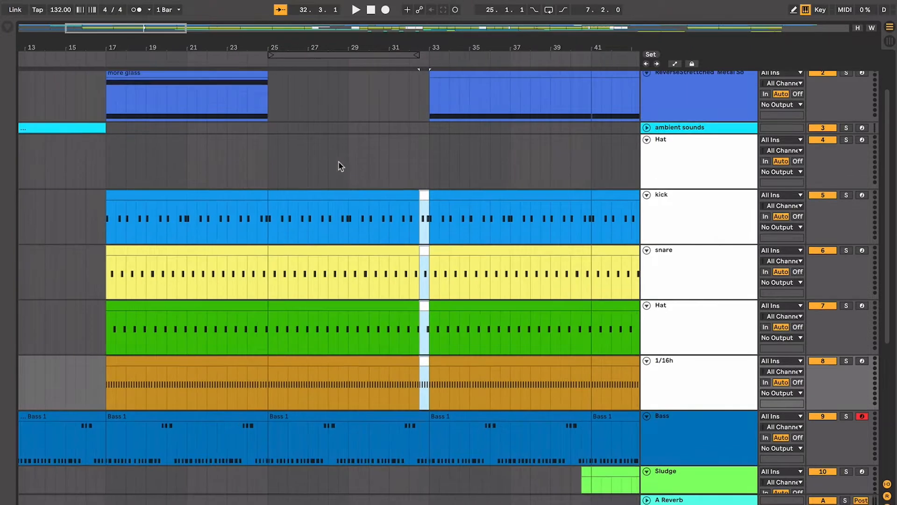
scroll(340, 166, "left", 2)
scroll(340, 166, "up", 1)
left_click(337, 164)
left_click(455, 221)
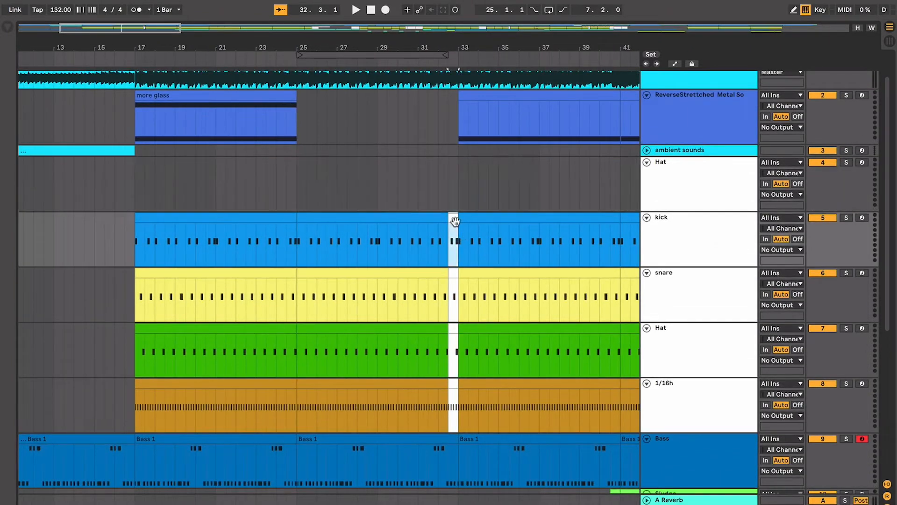
left_click(324, 215)
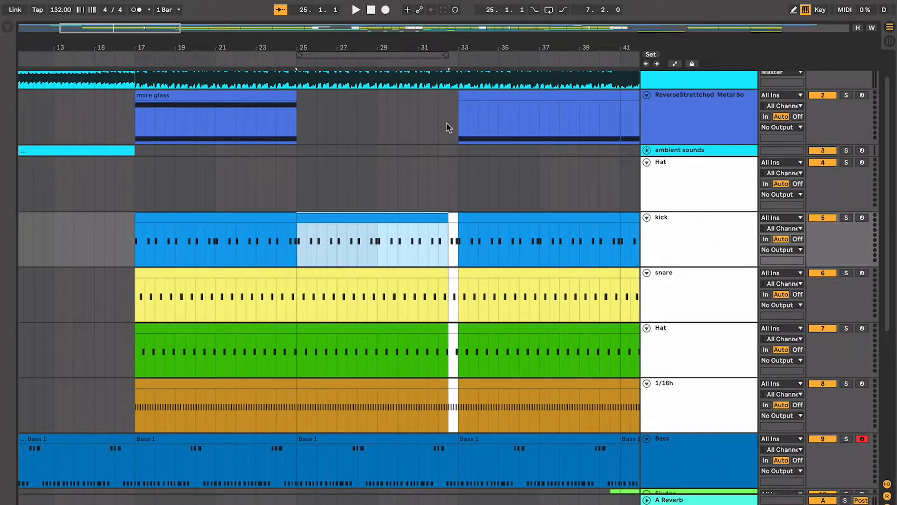
Select the short white clips before bar 33 on the kick, snare, lower Hat and 1/16h tracks as one group
left_click(456, 227)
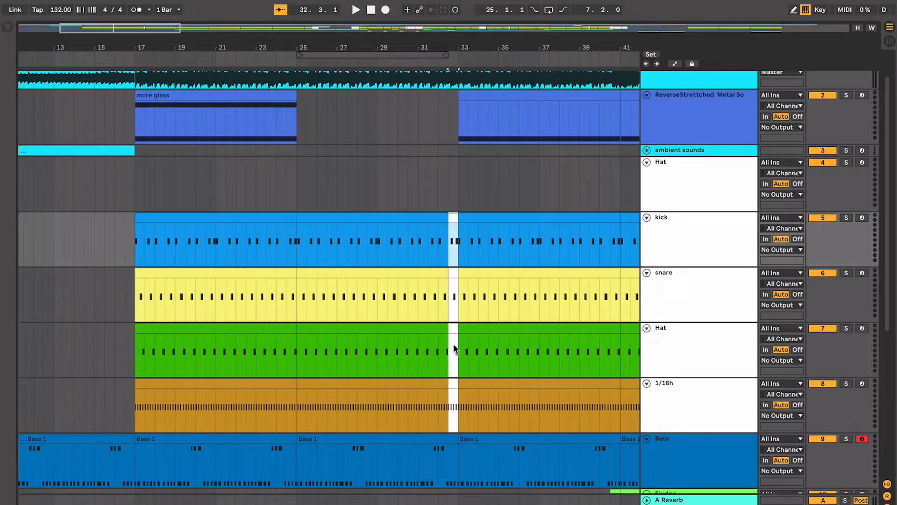
left_click(452, 379, "shift")
scroll(441, 247, "right", 6)
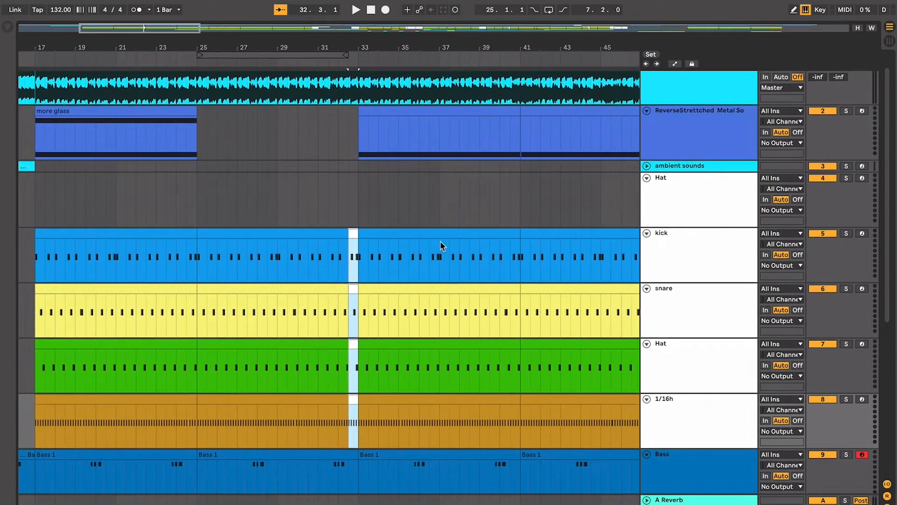
scroll(441, 247, "down", 1)
Examine the section starting at bar 33 and select the ReverseStrettched Metal So clip from bar 33 to bar 41
left_click(316, 228)
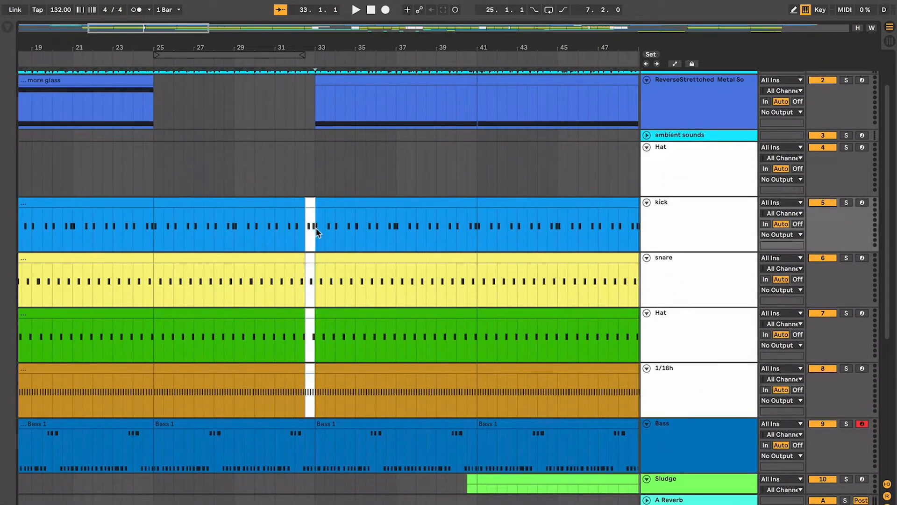
scroll(327, 217, "right", 3)
scroll(311, 210, "up", 1)
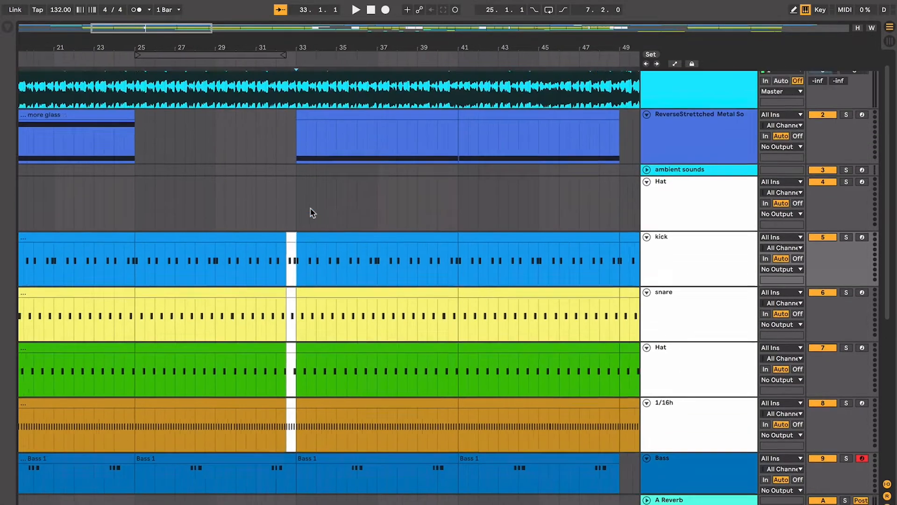
scroll(310, 208, "down", 1)
scroll(310, 209, "right", 3)
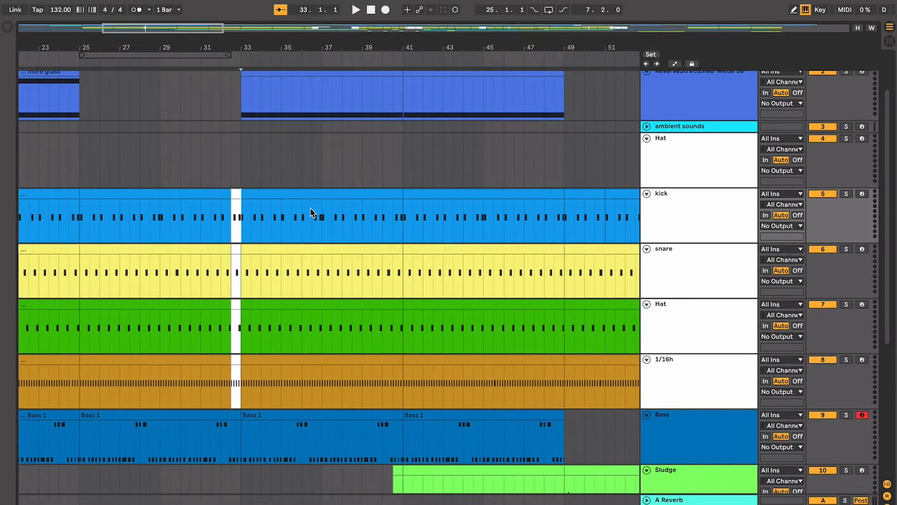
scroll(223, 165, "up", 1)
scroll(234, 239, "left", 3)
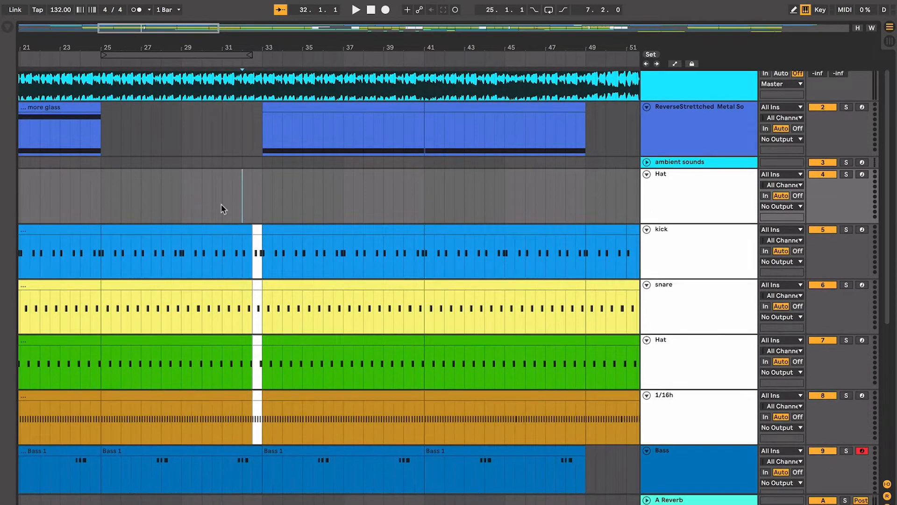
left_click(295, 125)
scroll(328, 131, "left", 3)
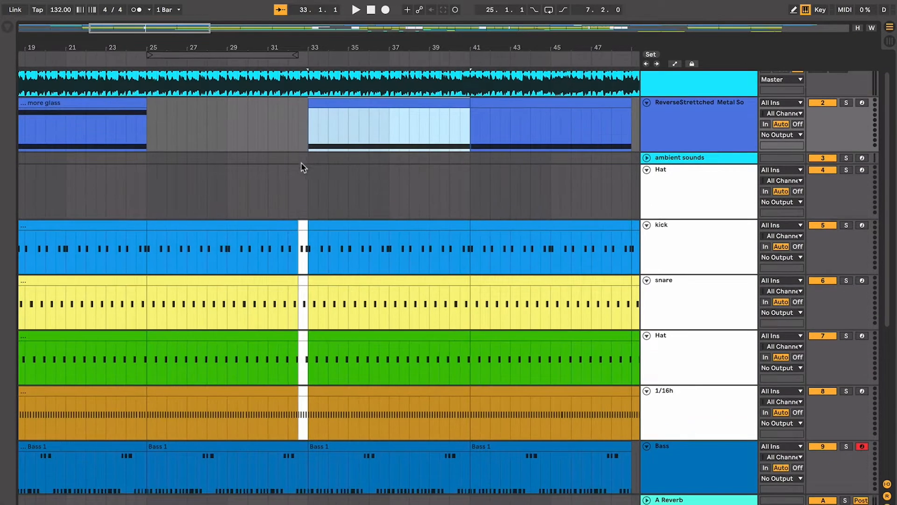
Play the arrangement from 32.3 across the white drum clips and follow the section that starts at bar 33
left_click(298, 173)
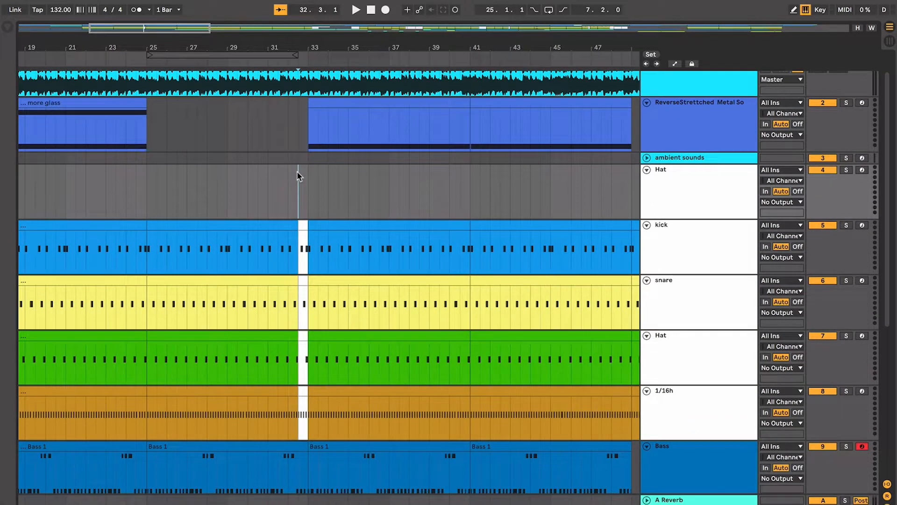
key("space")
scroll(299, 175, "up", 1)
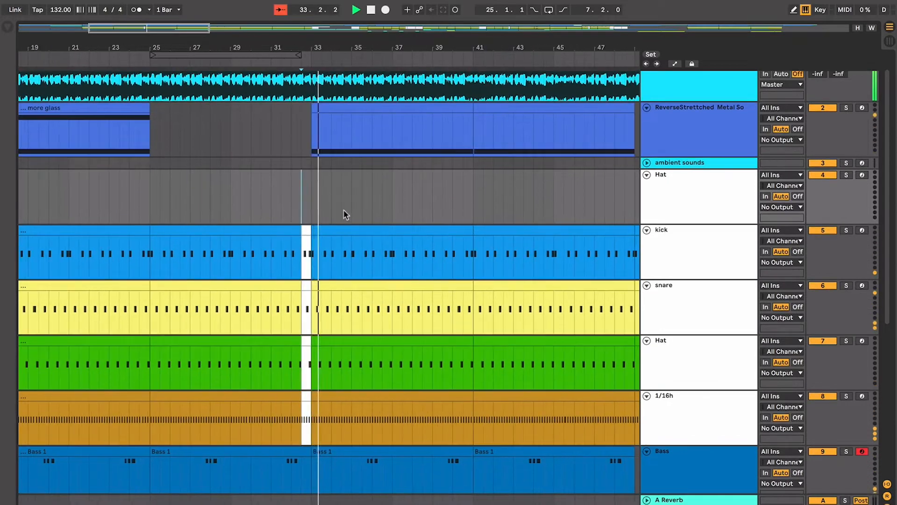
scroll(343, 209, "right", 6)
scroll(343, 209, "down", 3)
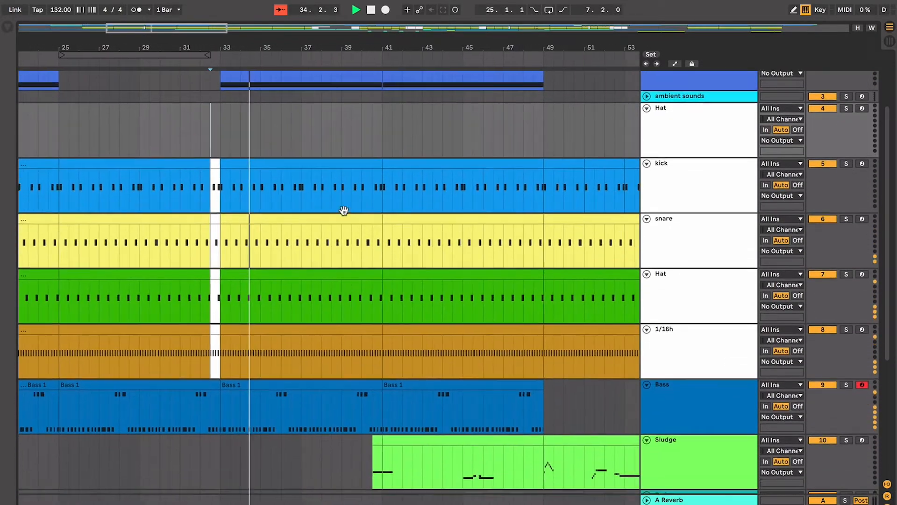
scroll(344, 210, "up", 2)
scroll(343, 209, "right", 1)
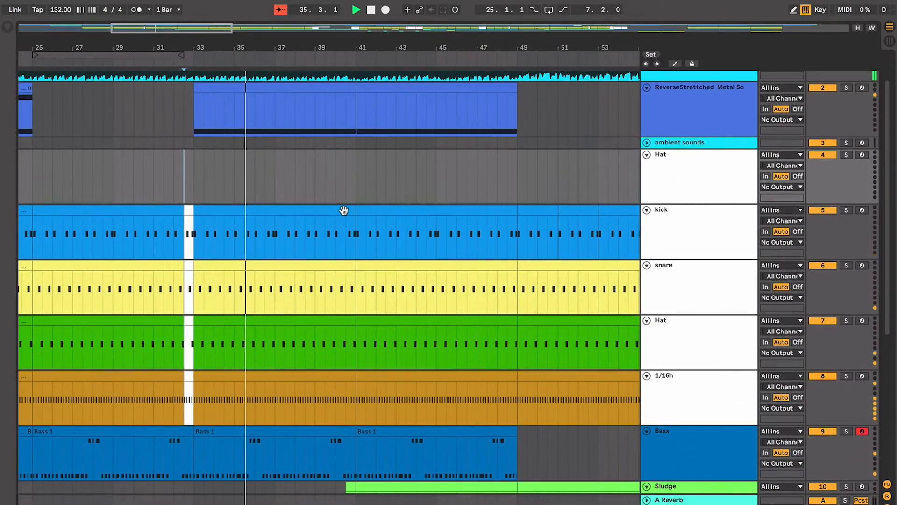
Follow the playing drum and bass notes up close from bar 36 to the entry of the Sludge clip before bar 41
scroll(344, 211, "down", 3)
scroll(344, 213, "up", 2)
scroll(344, 213, "left", 2)
scroll(345, 214, "up", 5)
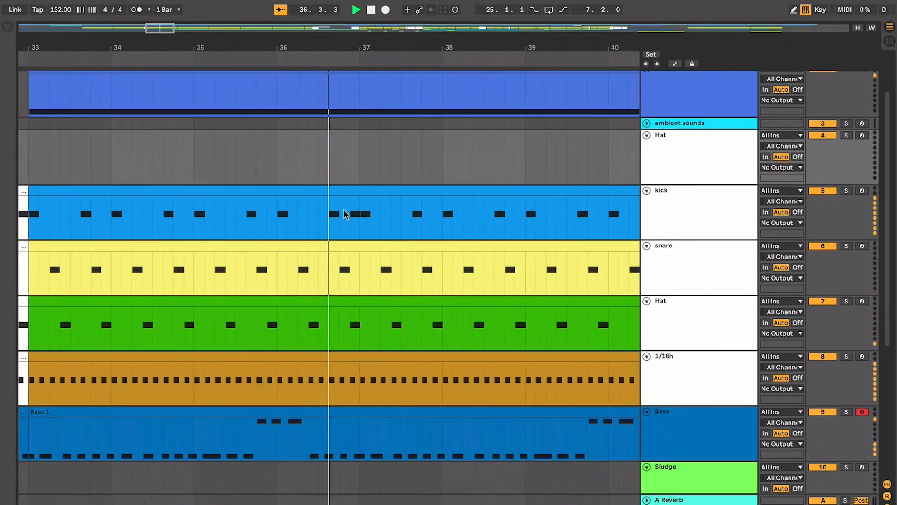
scroll(344, 214, "up", 2)
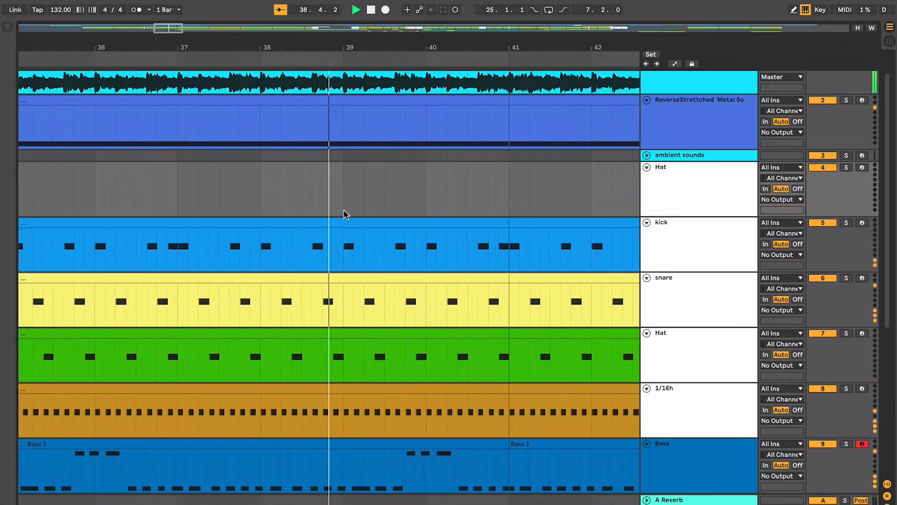
scroll(344, 211, "down", 3)
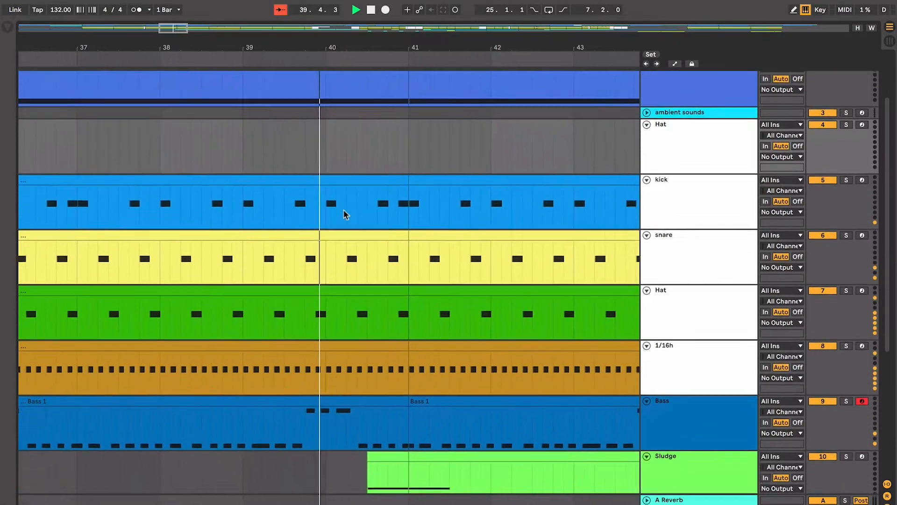
scroll(344, 214, "down", 3)
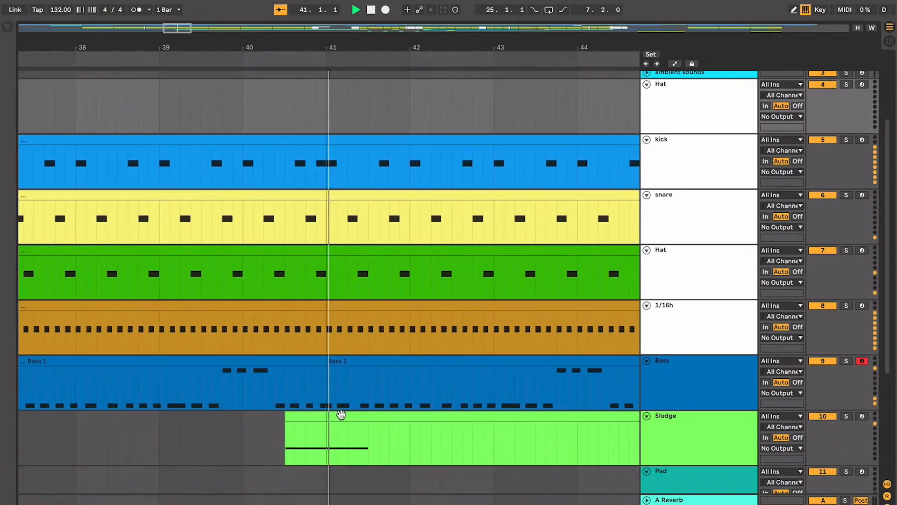
Select the Sludge clip from bar 41 to bar 49 and stop playback
left_click(341, 414)
scroll(344, 417, "down", 6)
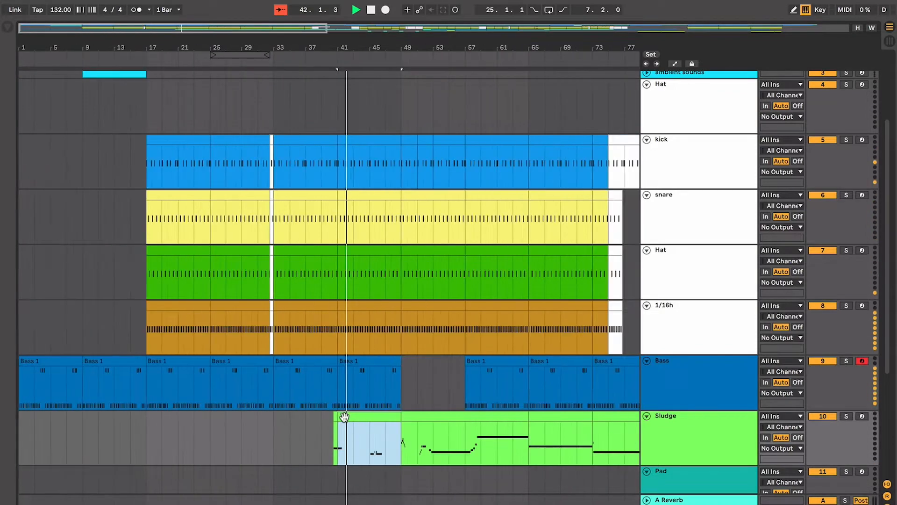
scroll(344, 416, "up", 1)
scroll(344, 416, "down", 3)
left_click(680, 366)
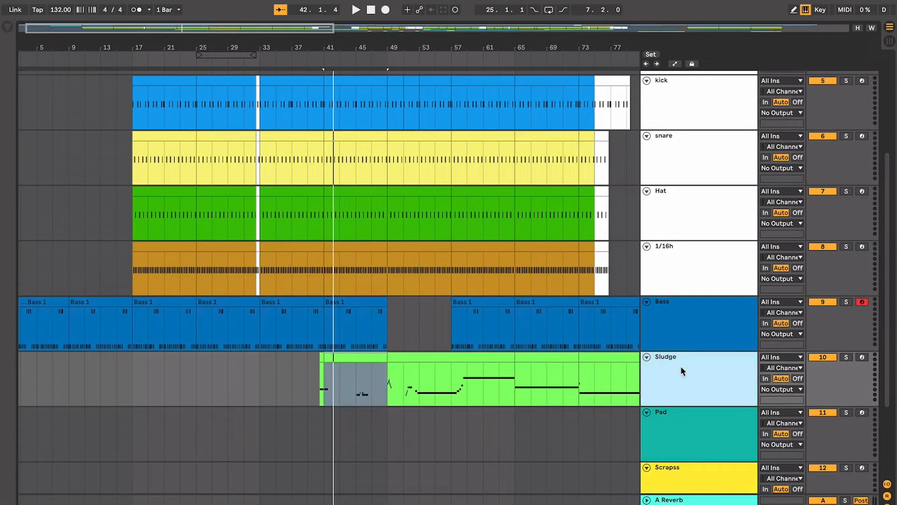
Look over the drum, Bass and Sludge clips through to the end of the arrangement and return to its beginning
scroll(390, 377, "right", 15)
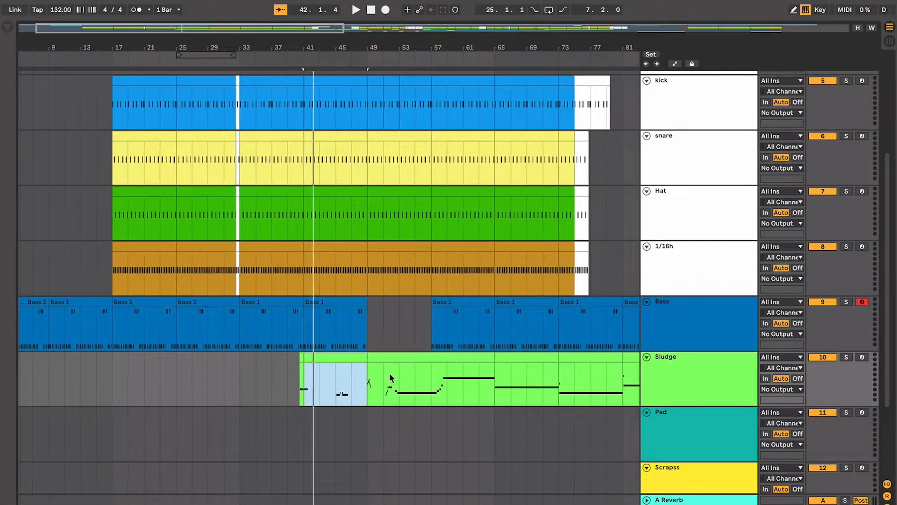
scroll(546, 363, "left", 16)
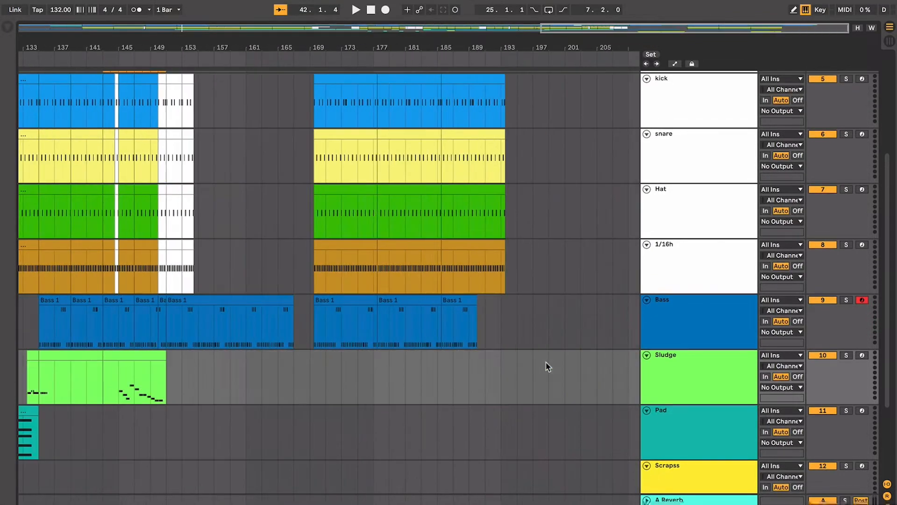
scroll(543, 362, "up", 1)
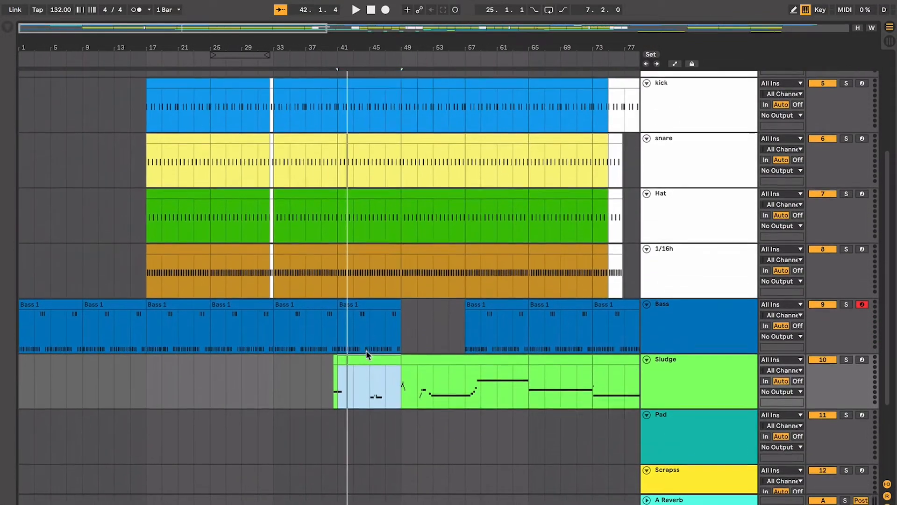
scroll(366, 349, "up", 2)
Set the start position to bar 41 on the 1/16h track and review the arrangement back to bar 1
left_click(343, 333)
key("plus")
key("plus")
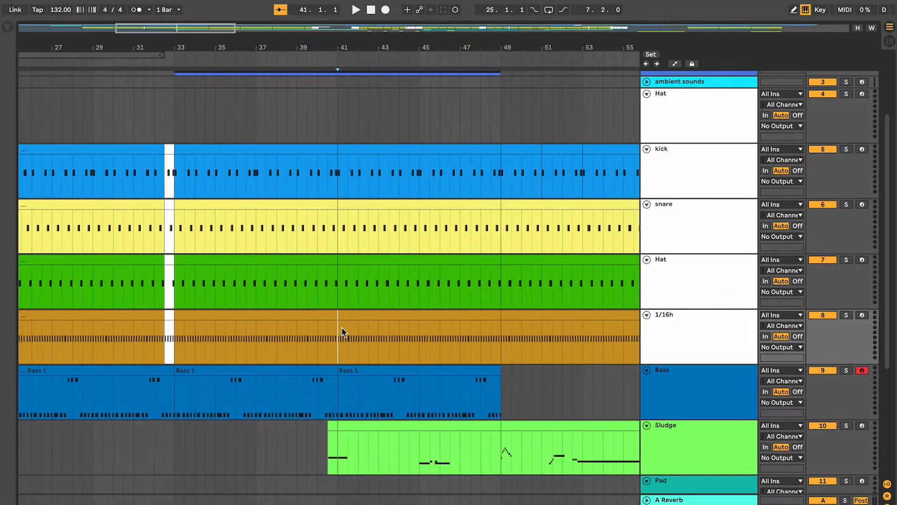
scroll(349, 328, "left", 8)
scroll(349, 328, "up", 2)
scroll(349, 328, "left", 10)
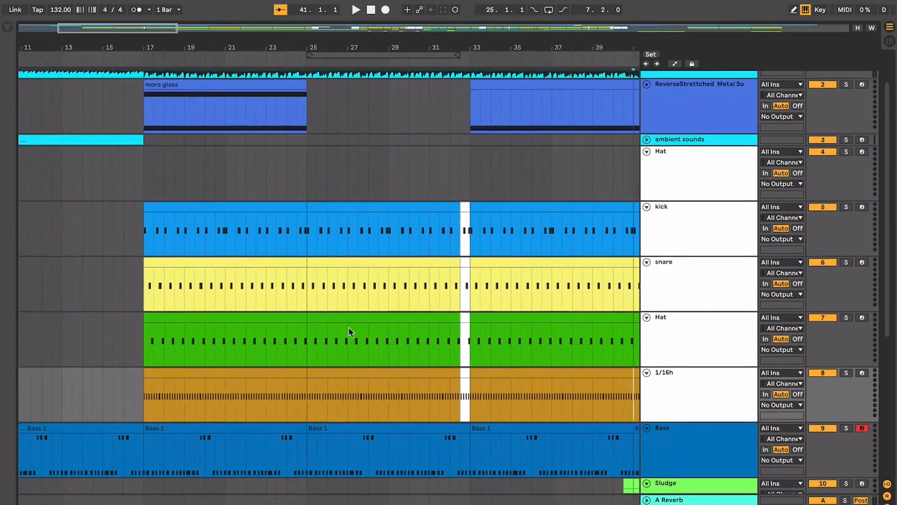
scroll(348, 328, "up", 1)
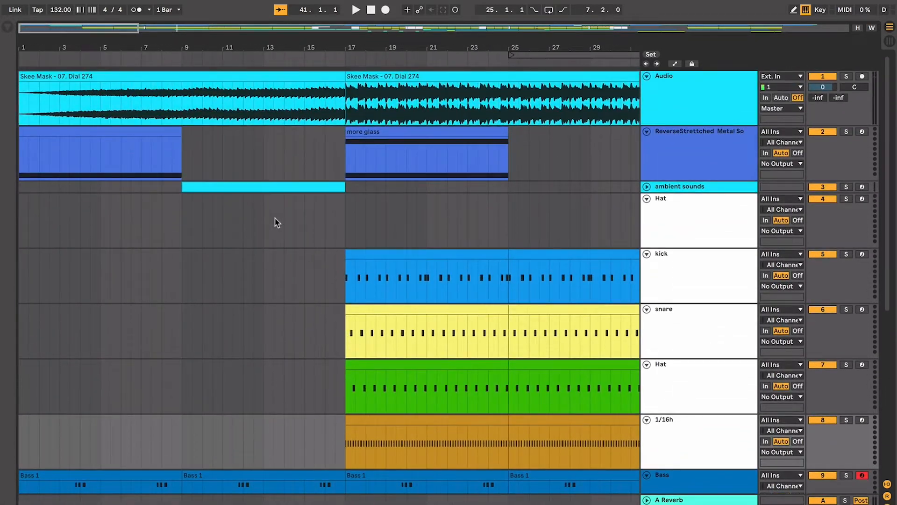
Unfold the ambient sounds track and inspect the ReverseStrettched clip at bar 1 and the ambient clip at bar 9
left_click(129, 128)
left_click(647, 186)
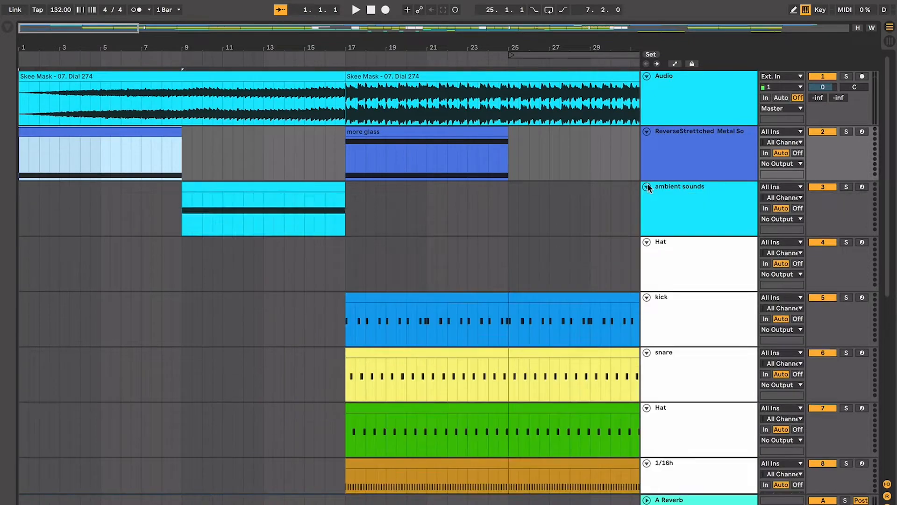
left_click(301, 191)
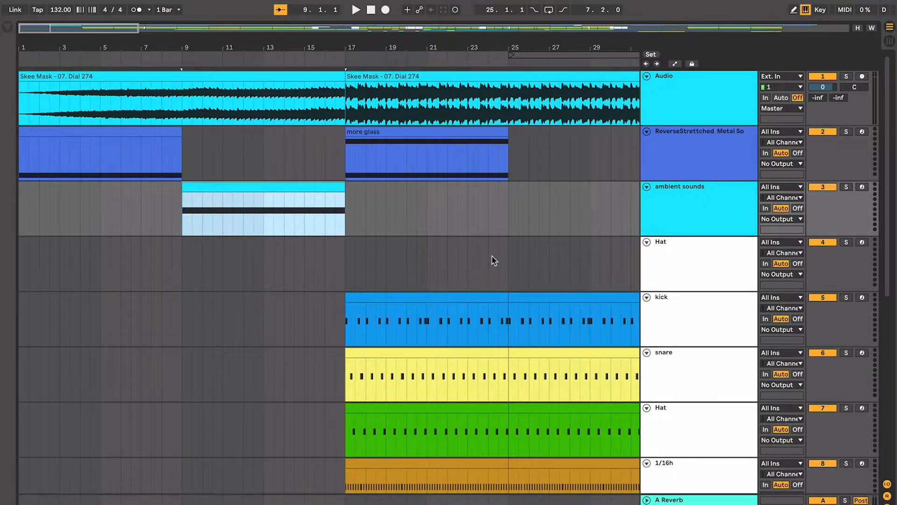
Set the start position to bar 17 on the ambient sounds track, where the ambient clip ends and the drums enter
scroll(488, 239, "right", 4)
scroll(601, 241, "right", 3)
scroll(602, 240, "left", 1)
scroll(602, 240, "down", 1)
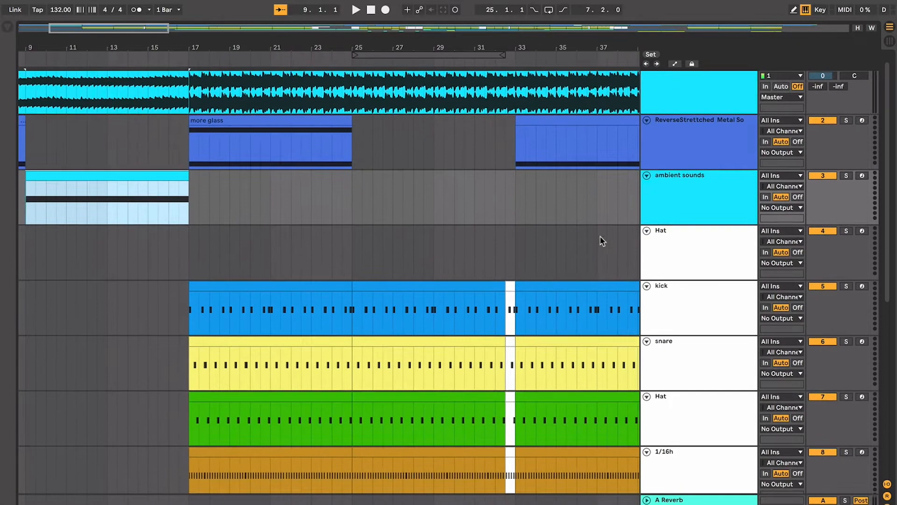
left_click(192, 187)
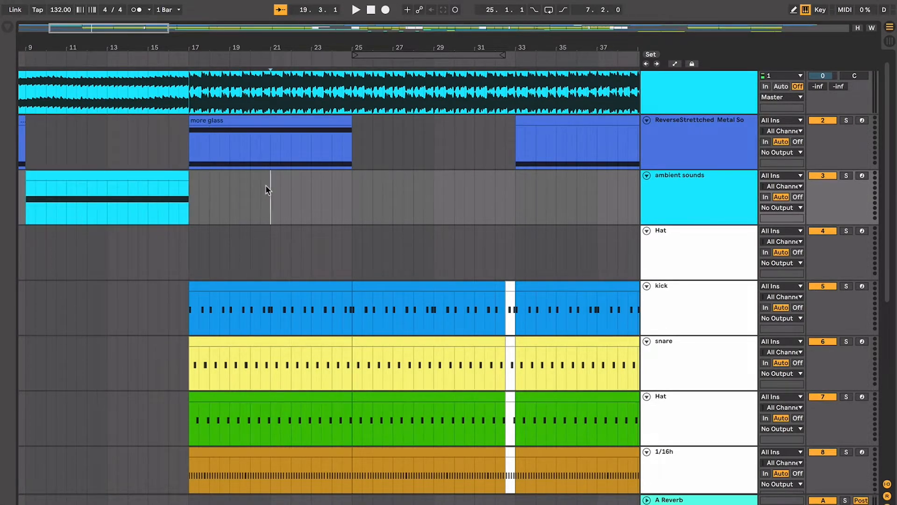
left_click(250, 187)
scroll(214, 179, "right", 2)
scroll(212, 179, "down", 1)
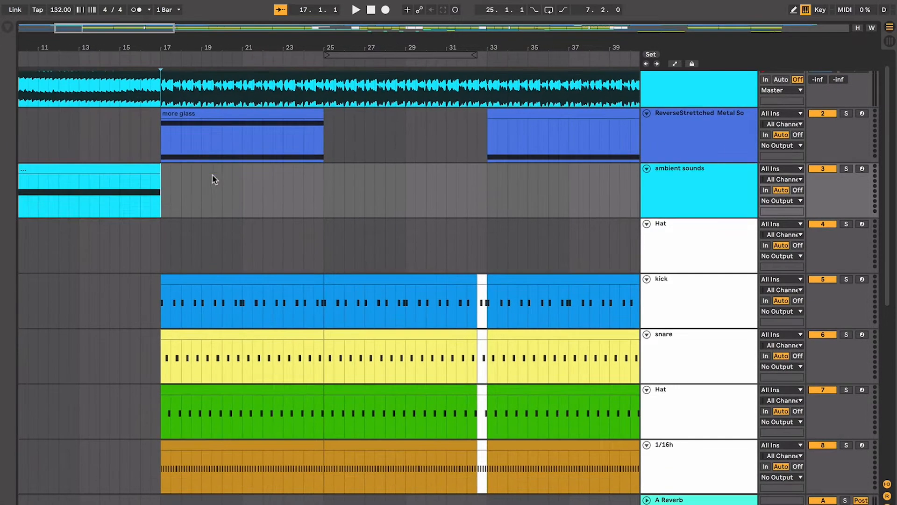
Return to the intro and select the opening ReverseStrettched clip followed by the ambient sounds clip from bar 9
scroll(241, 108, "left", 10)
scroll(198, 127, "up", 3)
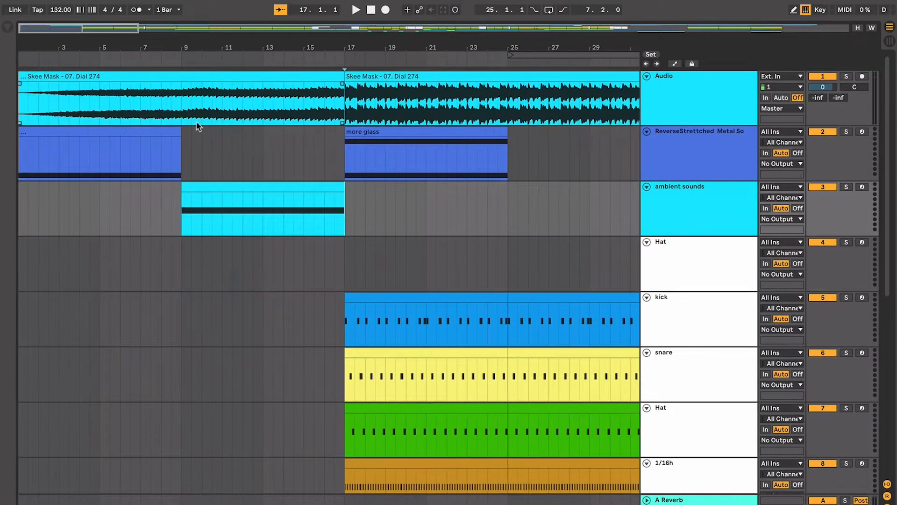
left_click(148, 128)
left_click(234, 182)
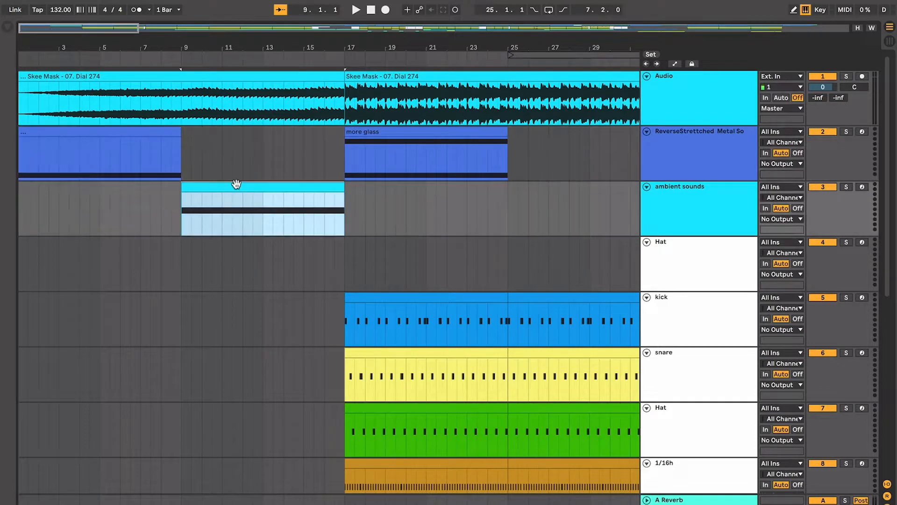
Select the "more glass" clip from bar 17 to bar 25 on the ReverseStrettched Metal So track
scroll(247, 178, "right", 4)
scroll(252, 178, "down", 1)
scroll(299, 162, "right", 1)
scroll(299, 161, "down", 1)
left_click(326, 125)
scroll(326, 125, "right", 4)
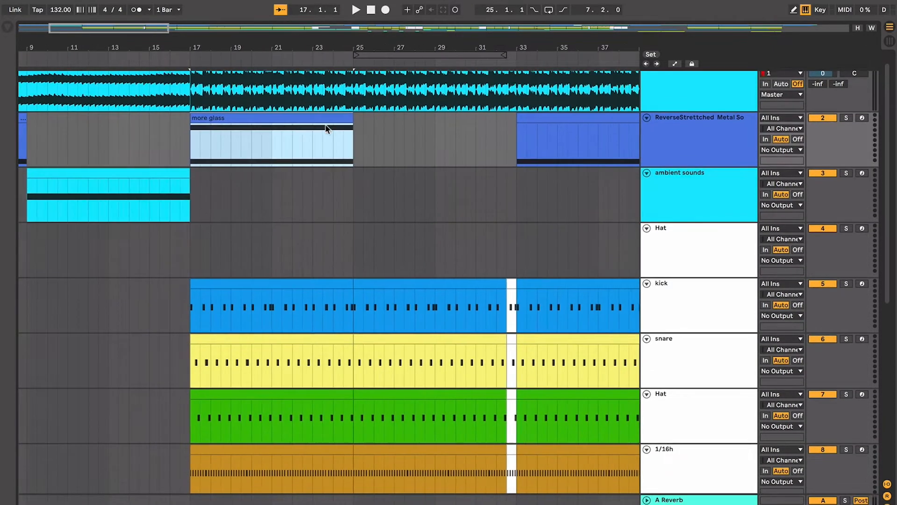
Inspect the gap after bar 25 and select the ReverseStrettched clip that returns at bar 33
left_click(380, 174)
scroll(380, 174, "right", 9)
scroll(380, 175, "down", 2)
left_click(441, 105)
scroll(444, 100, "down", 5)
scroll(444, 100, "right", 3)
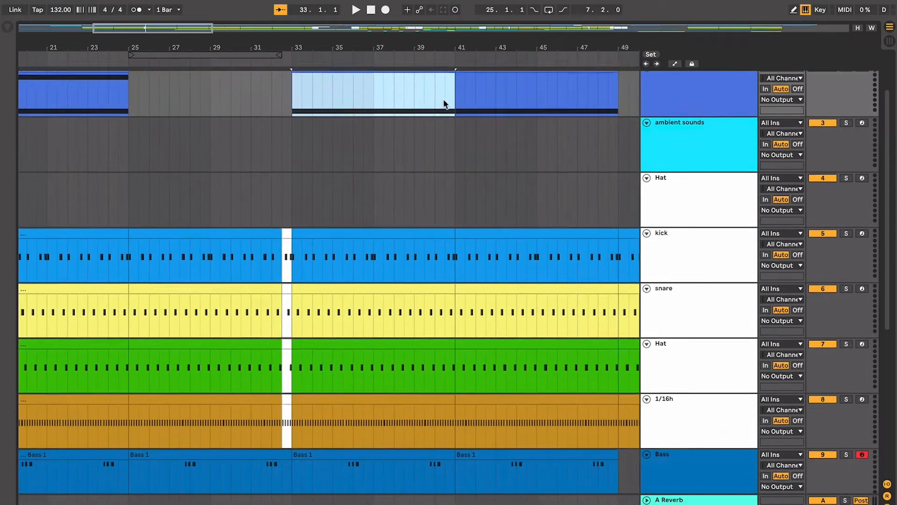
Select the Bass 1 clip from bar 33 to bar 41 on the Bass track
scroll(434, 168, "up", 5)
scroll(408, 146, "right", 1)
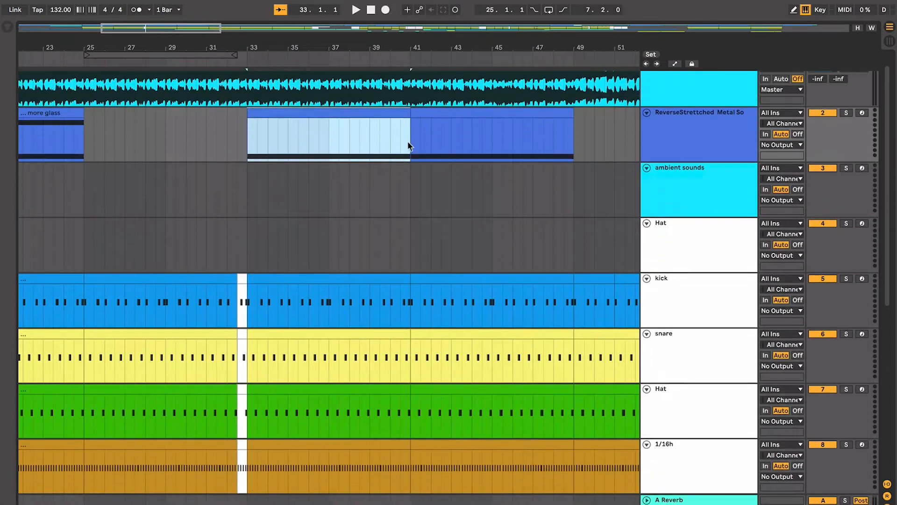
scroll(383, 253, "down", 4)
left_click(365, 423)
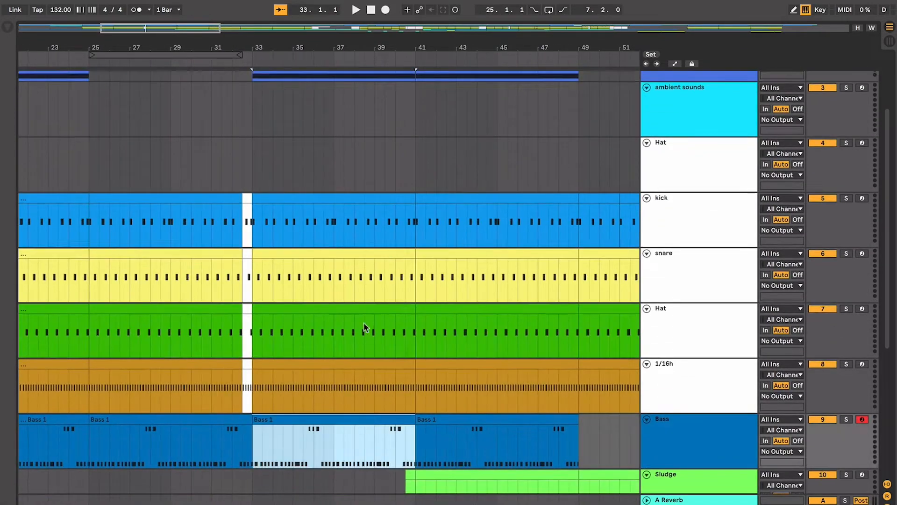
Compare the surrounding bass clips and select the Sludge clip from bar 41 to bar 49
scroll(276, 354, "left", 7)
scroll(275, 355, "down", 2)
scroll(276, 354, "right", 8)
scroll(276, 354, "up", 2)
scroll(276, 354, "down", 3)
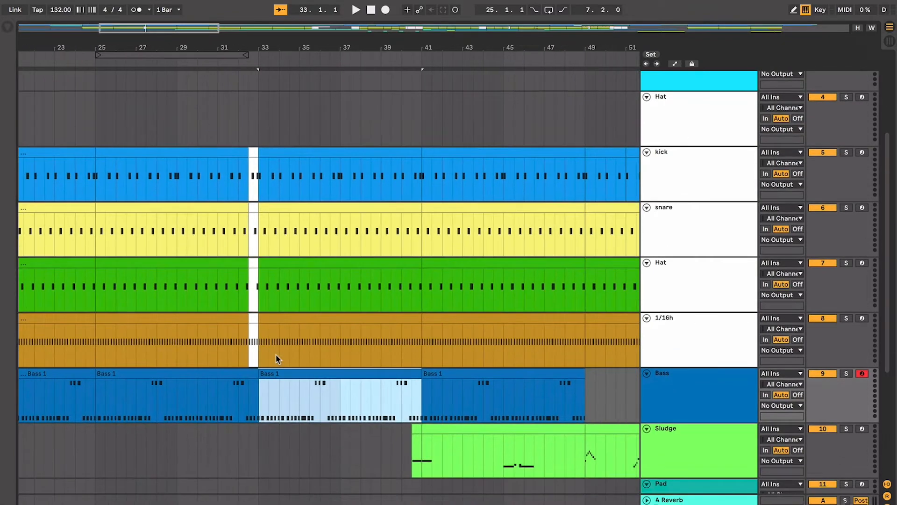
left_click(387, 404)
left_click(416, 404)
scroll(416, 404, "right", 3)
scroll(417, 404, "up", 1)
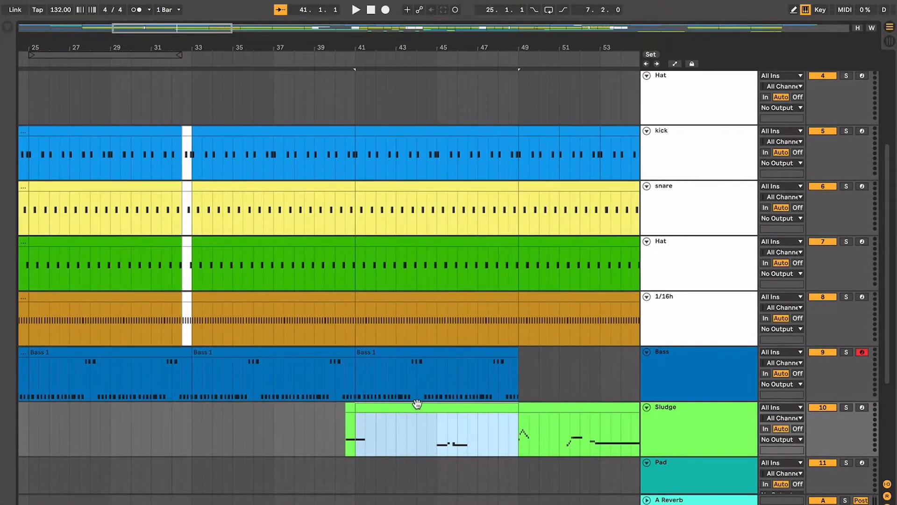
Select the short Sludge clip leading into bar 41 and start playback from its beginning at 40.3.1
left_click(332, 423)
scroll(335, 419, "right", 2)
scroll(335, 419, "up", 1)
scroll(335, 419, "down", 2)
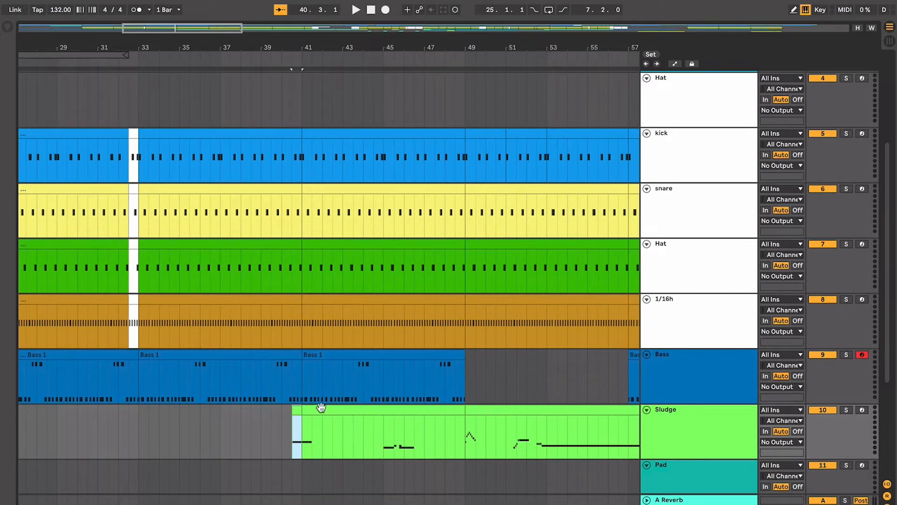
key("plus")
key("plus")
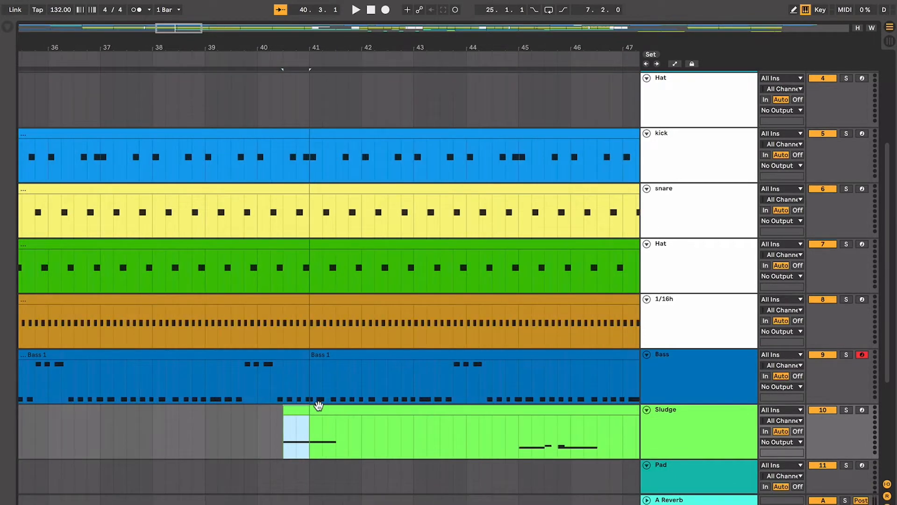
key("space")
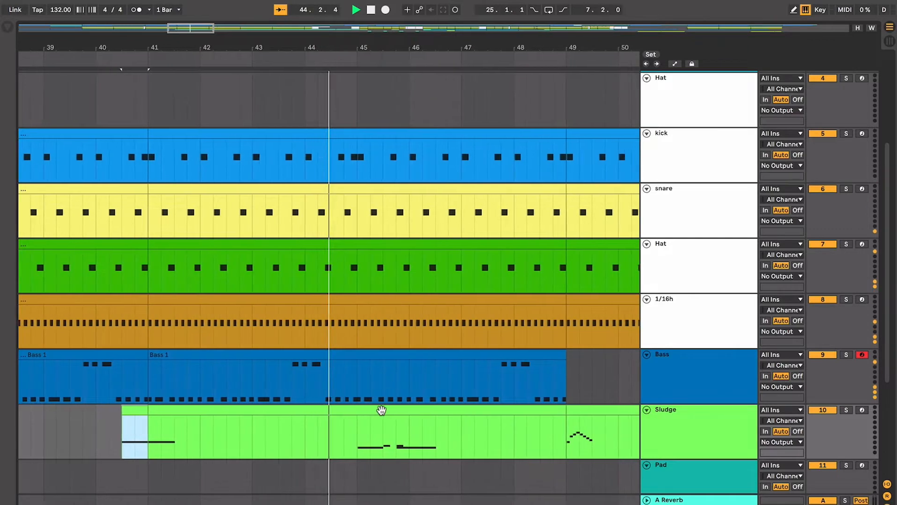
Follow the playback up to bar 49, examining the Sludge notes against the end of the Bass clip
key("plus")
key("plus")
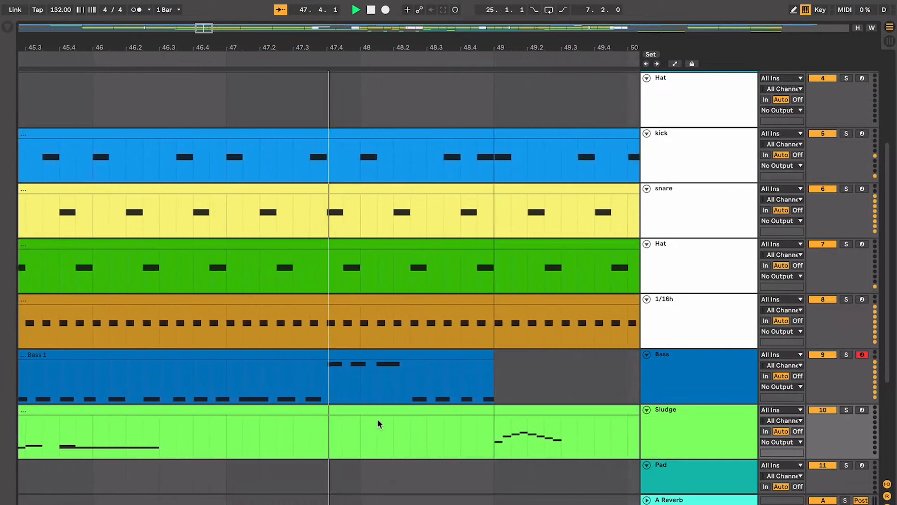
key("minus")
key("minus")
key("minus")
key("minus")
key("minus")
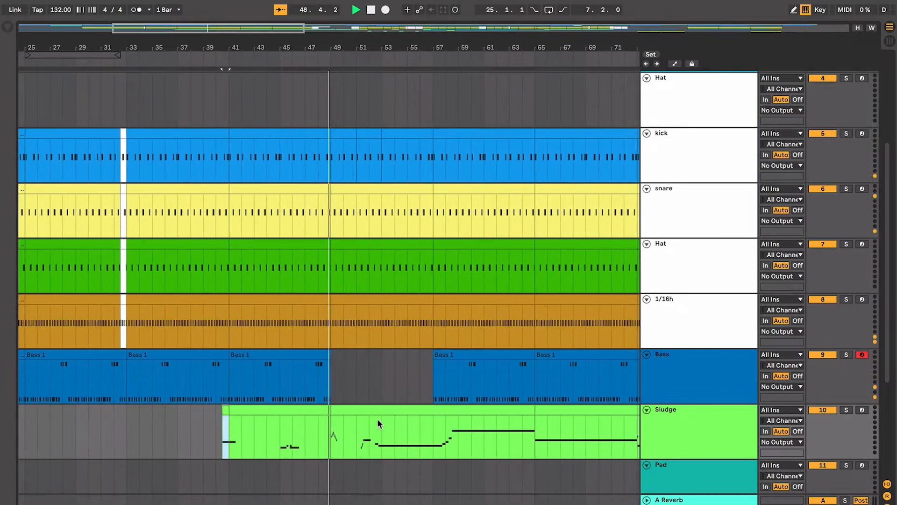
Follow the playback through the bass gap after bar 49, examining which elements continue and the Sludge notes there
scroll(377, 419, "up", 5)
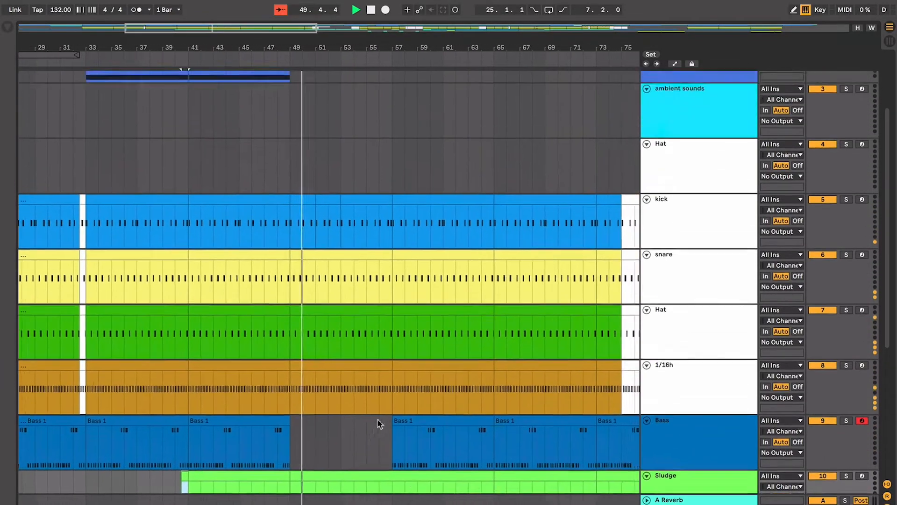
scroll(378, 419, "down", 5)
key("plus")
key("plus")
key("plus")
scroll(377, 419, "up", 3)
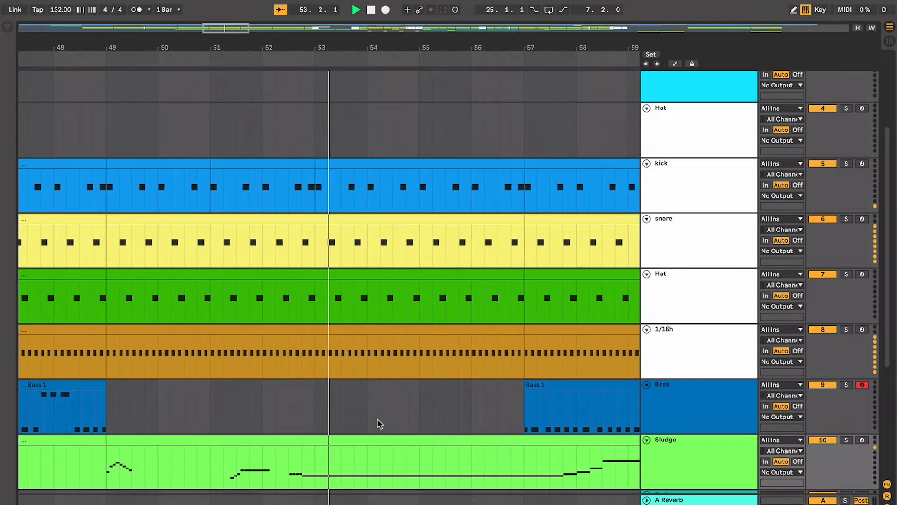
Duplicate the ReverseStrettched clip ending at bar 49, split the copy at bar 53 and remove its first half
key("minus")
key("minus")
key("minus")
scroll(378, 419, "up", 3)
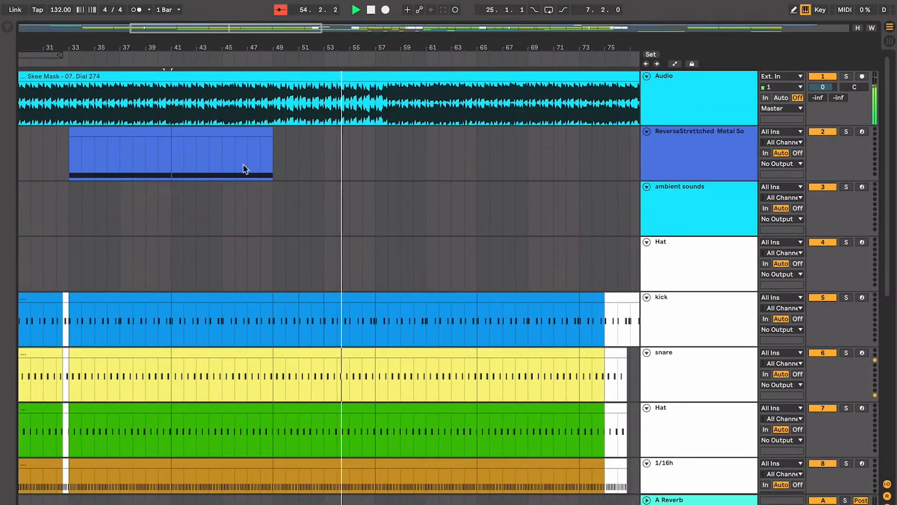
left_click(238, 129)
key("super+d")
left_click(321, 150)
key("super+e")
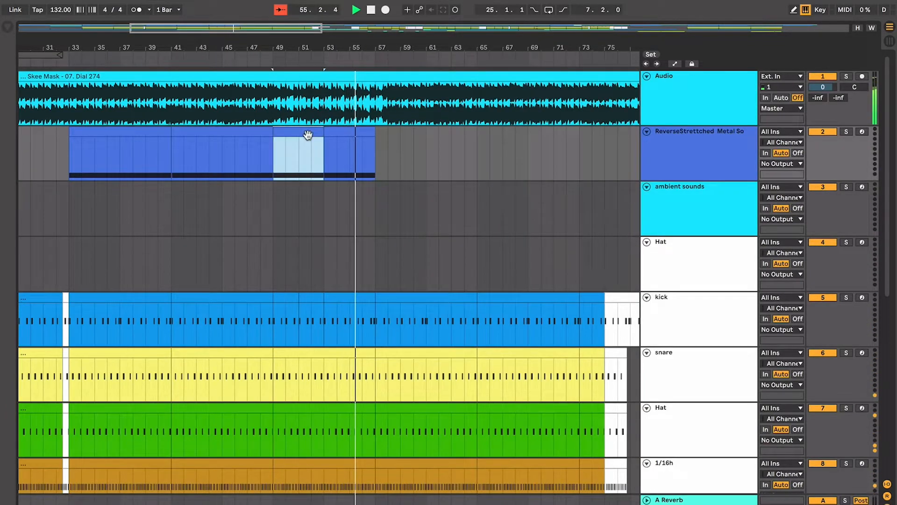
Split the Bass 1 clip at bar 58 and delete its first bar so the bass enters at bar 58
scroll(337, 141, "down", 5)
key("plus")
key("plus")
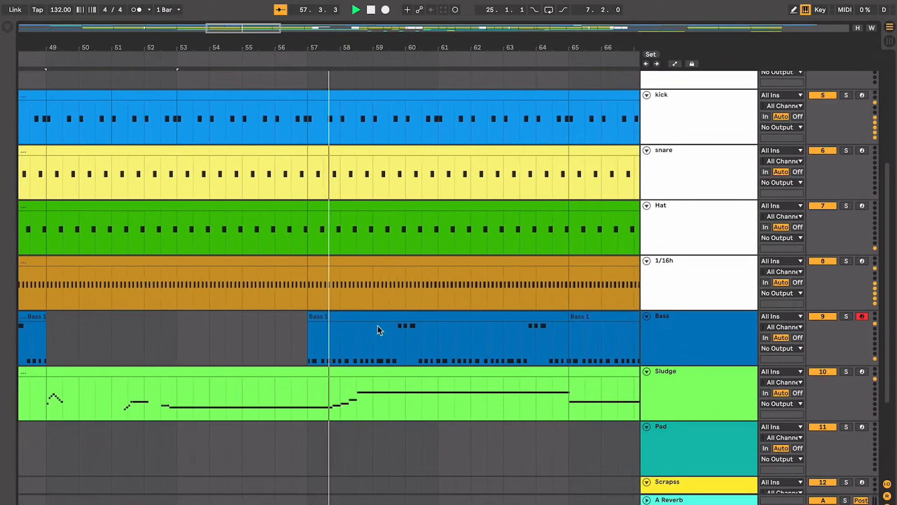
left_click(307, 334)
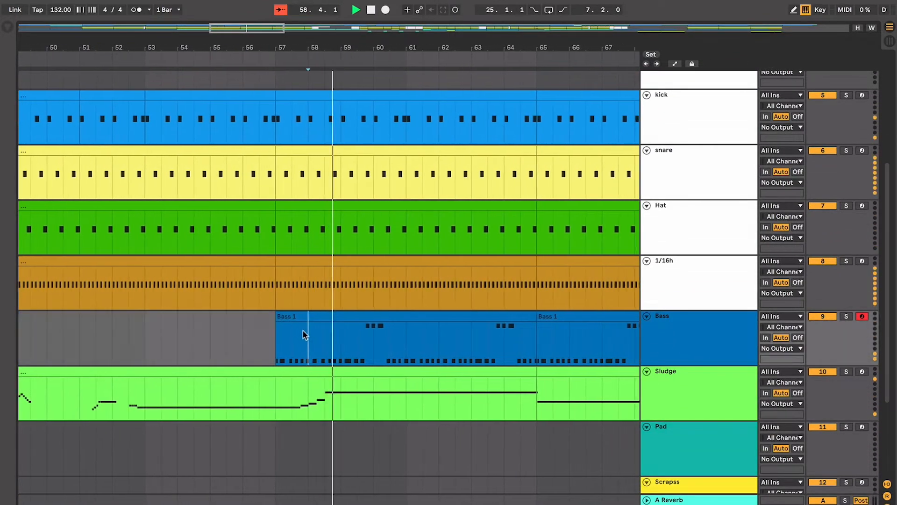
key("super+e")
key("Delete")
Follow the playback from bar 59 to bar 66, comparing the returning bass pattern with the Sludge notes
scroll(311, 329, "up", 1)
scroll(311, 330, "right", 1)
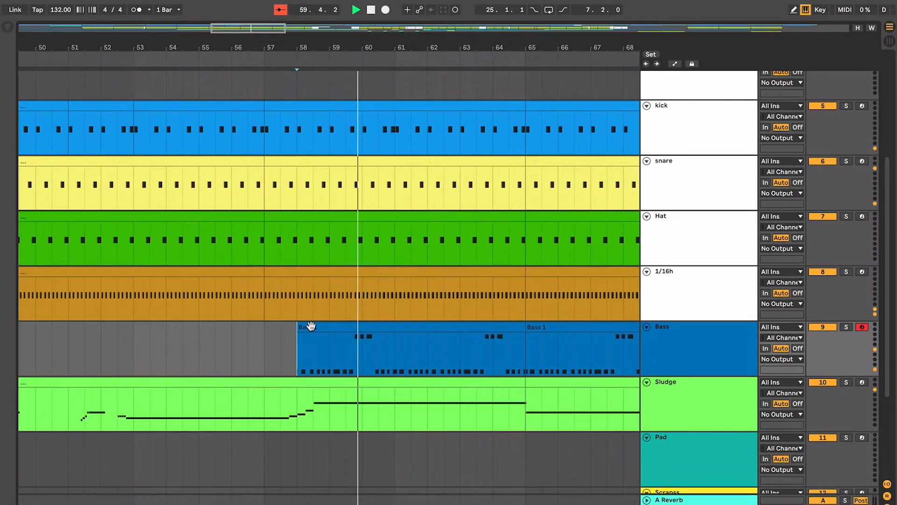
scroll(311, 329, "right", 1)
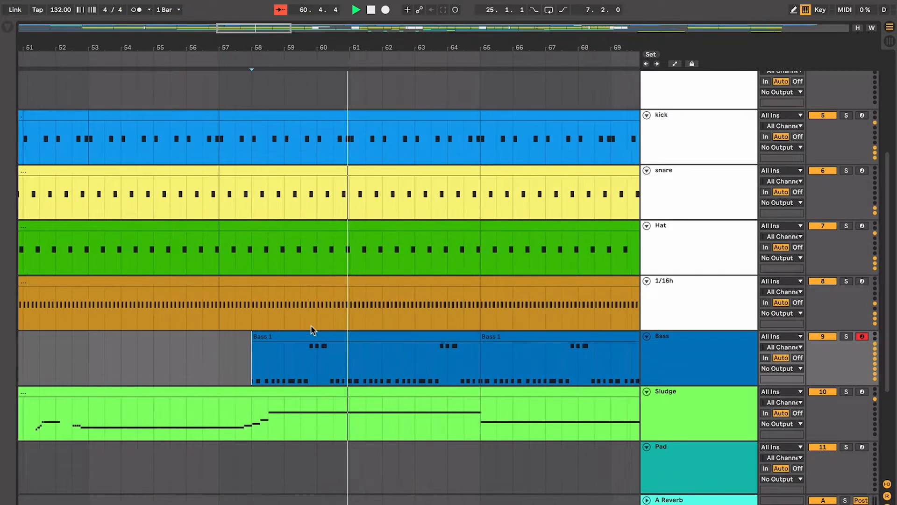
scroll(311, 330, "down", 1)
scroll(310, 330, "up", 1)
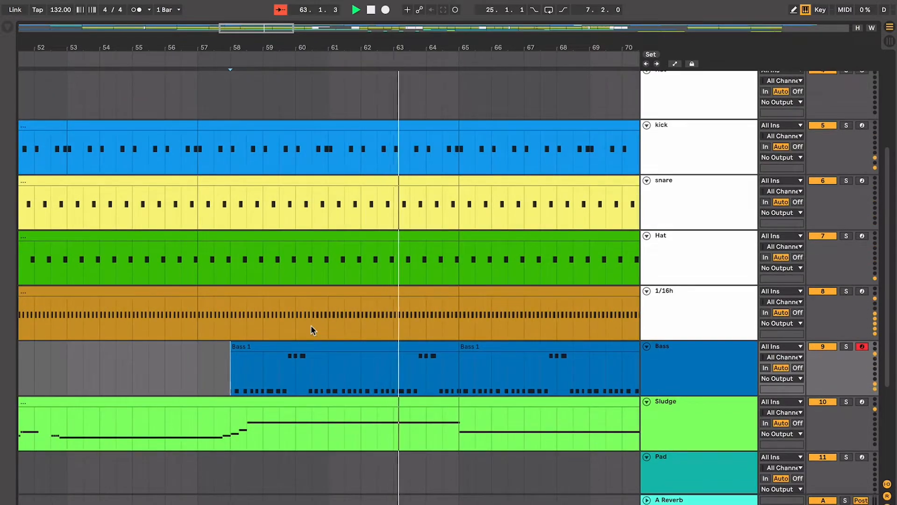
scroll(312, 330, "up", 2)
scroll(313, 329, "right", 2)
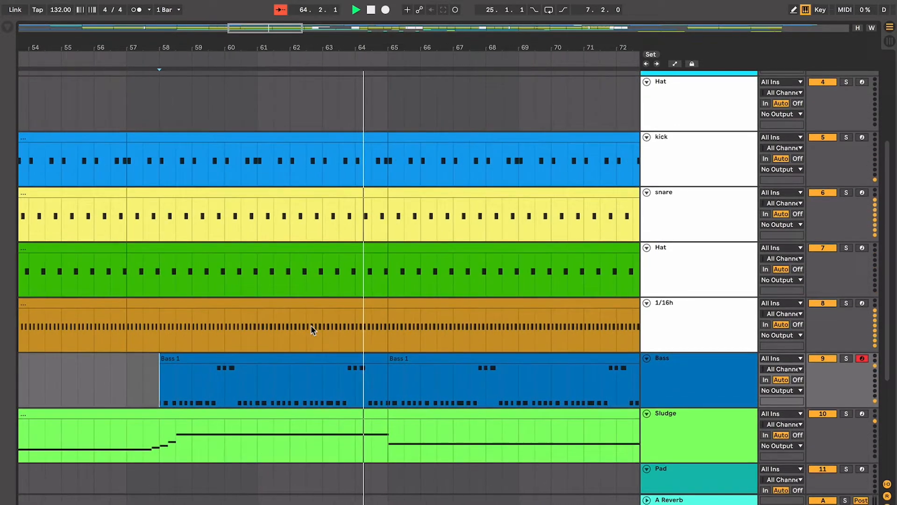
scroll(312, 328, "right", 2)
scroll(311, 329, "up", 1)
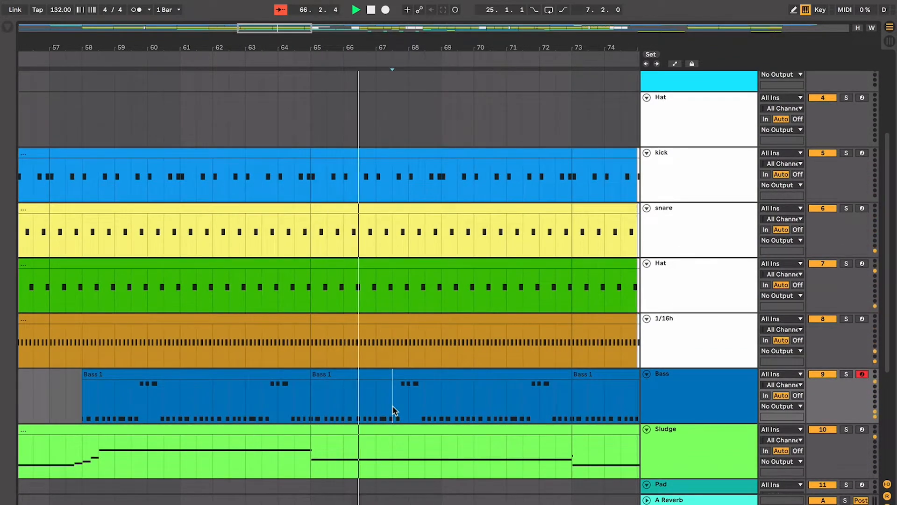
Follow the Sludge track through bars 65 to 76, examining its note changes and the drum clips from bar 75
scroll(392, 410, "up", 1)
left_click(344, 446)
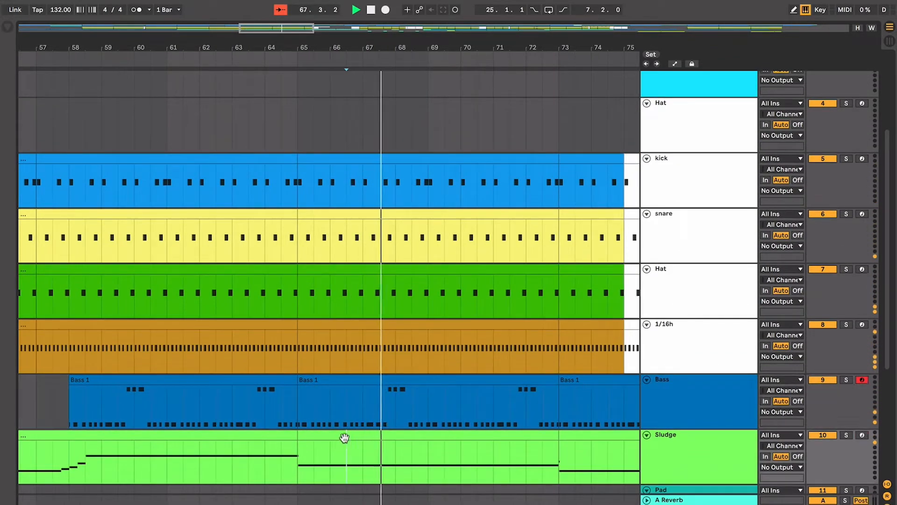
scroll(344, 438, "down", 1)
scroll(386, 443, "right", 2)
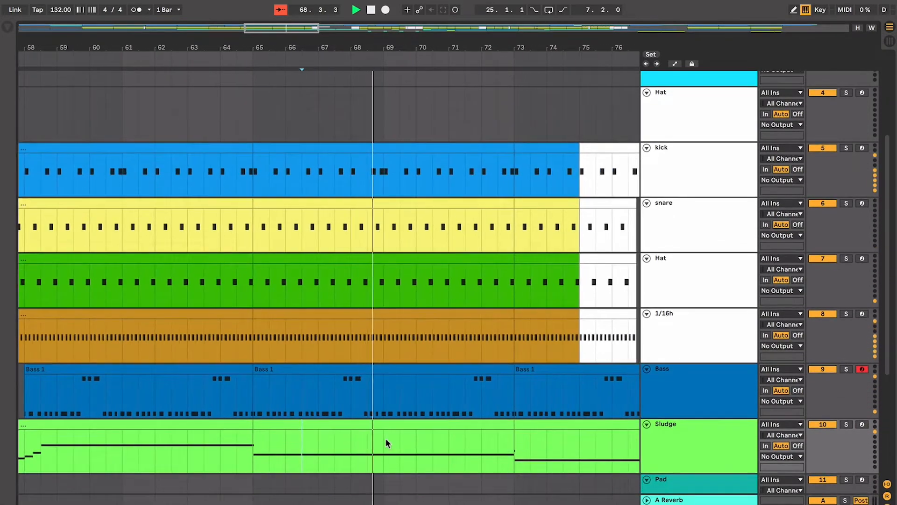
scroll(386, 439, "up", 1)
scroll(386, 439, "right", 1)
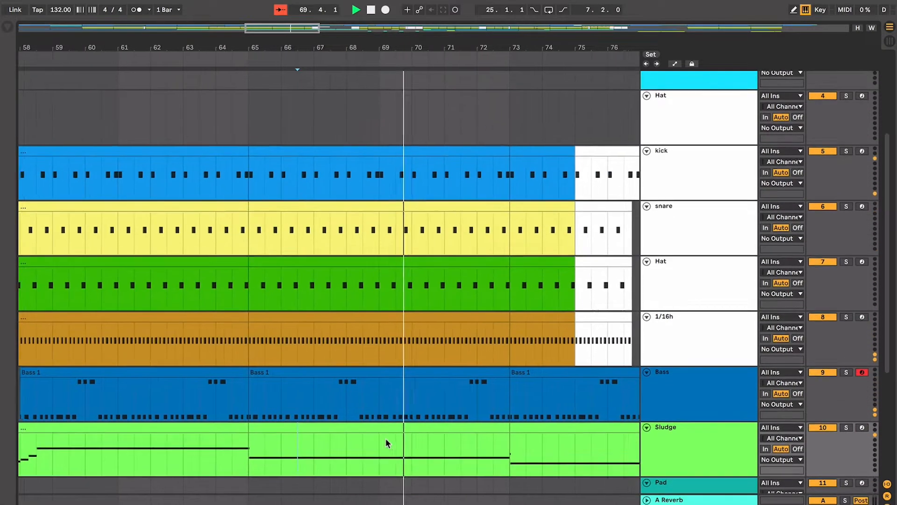
scroll(385, 438, "down", 1)
scroll(386, 438, "right", 2)
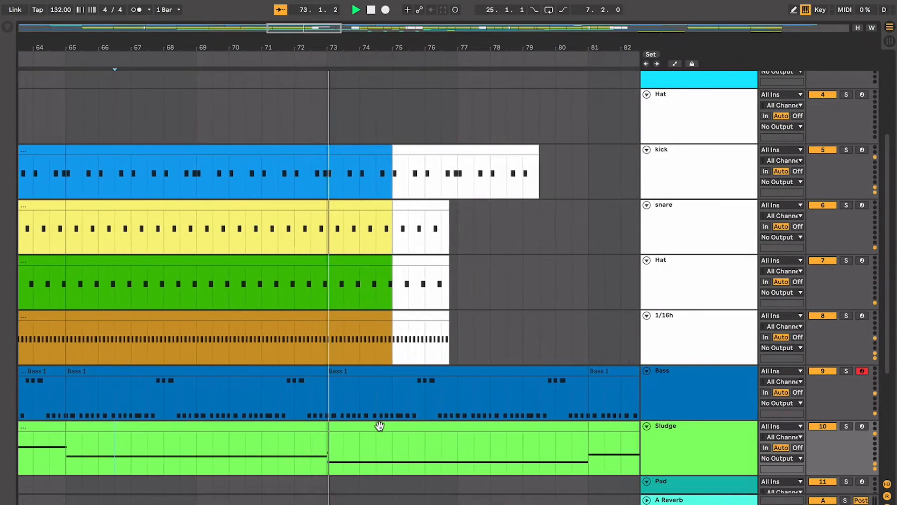
scroll(380, 425, "up", 5)
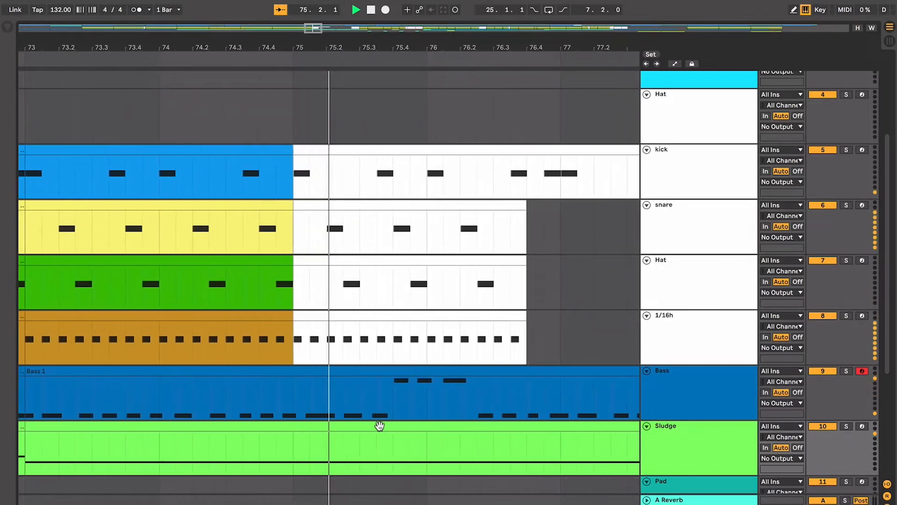
scroll(380, 425, "down", 8)
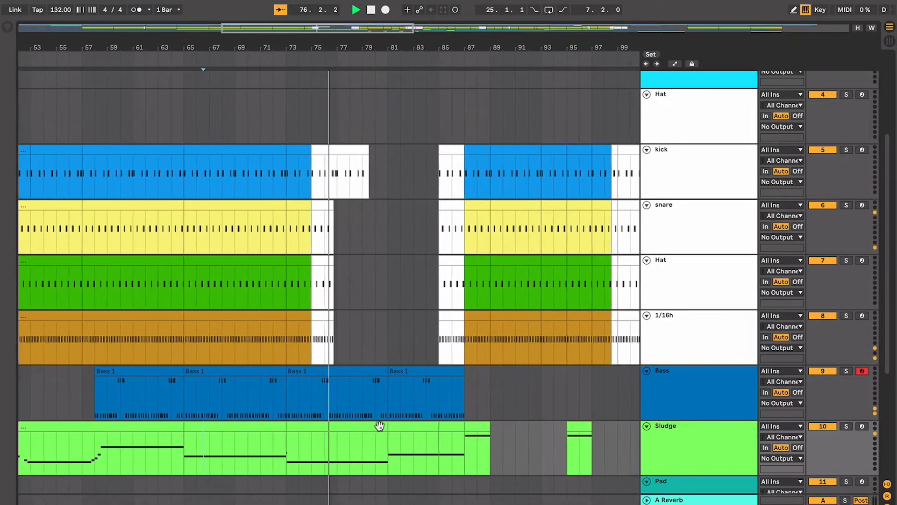
Stop playback and select the Sludge clip from bar 73 to bar 81
key("space")
scroll(379, 425, "left", 4)
left_click(409, 419)
scroll(409, 419, "left", 3)
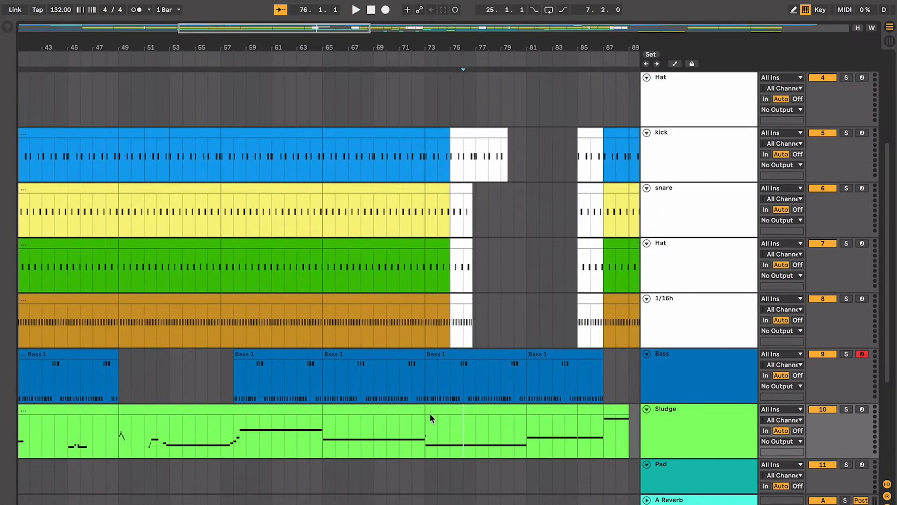
left_click(430, 414)
scroll(430, 414, "left", 5)
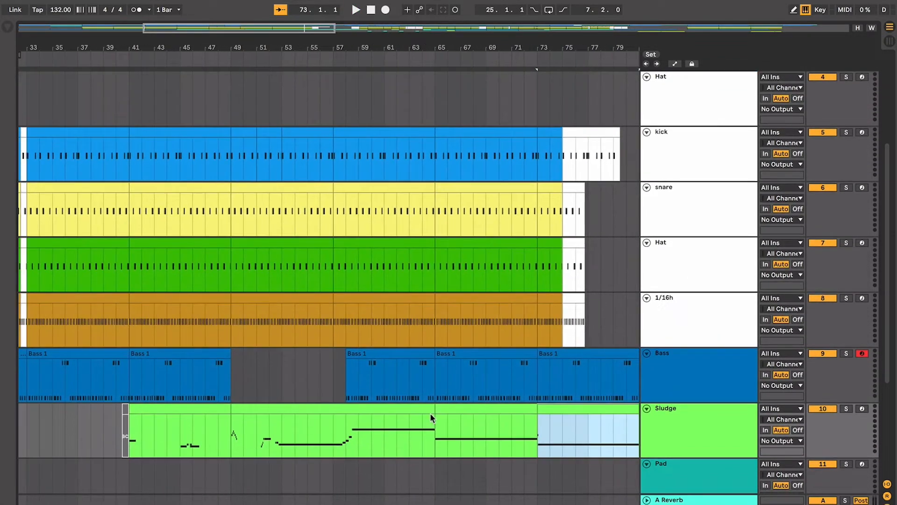
Select the ReverseStrettched clip from bar 53 to bar 57
scroll(430, 414, "up", 3)
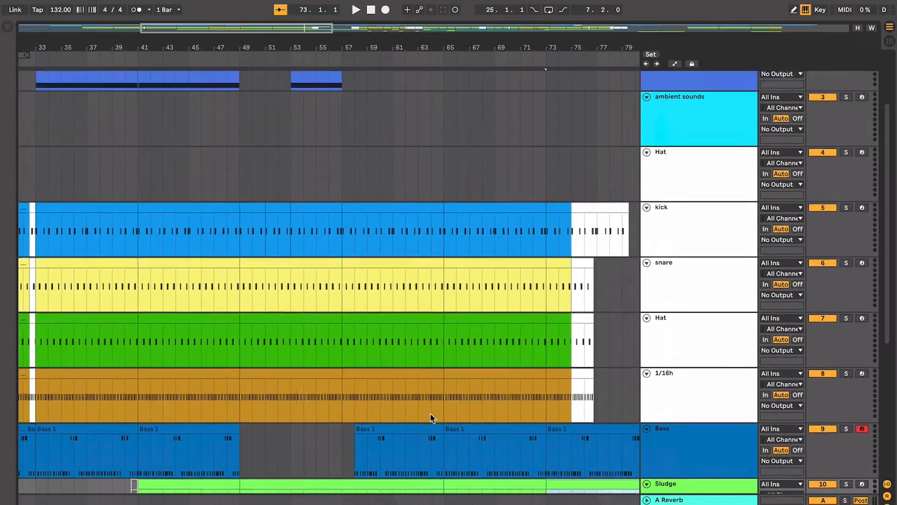
scroll(430, 414, "up", 4)
scroll(430, 415, "down", 4)
scroll(430, 414, "up", 4)
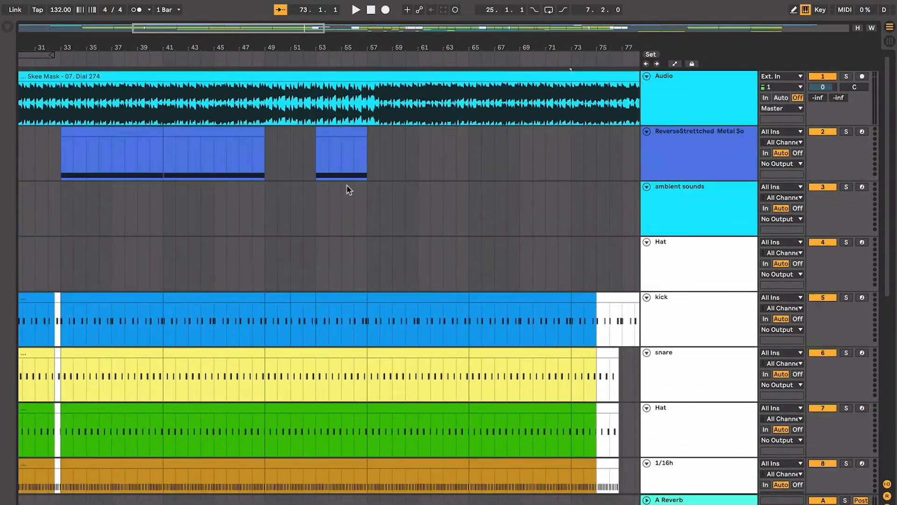
left_click(340, 136)
Select the Sludge clip from bar 49 to bar 65
scroll(365, 180, "down", 5)
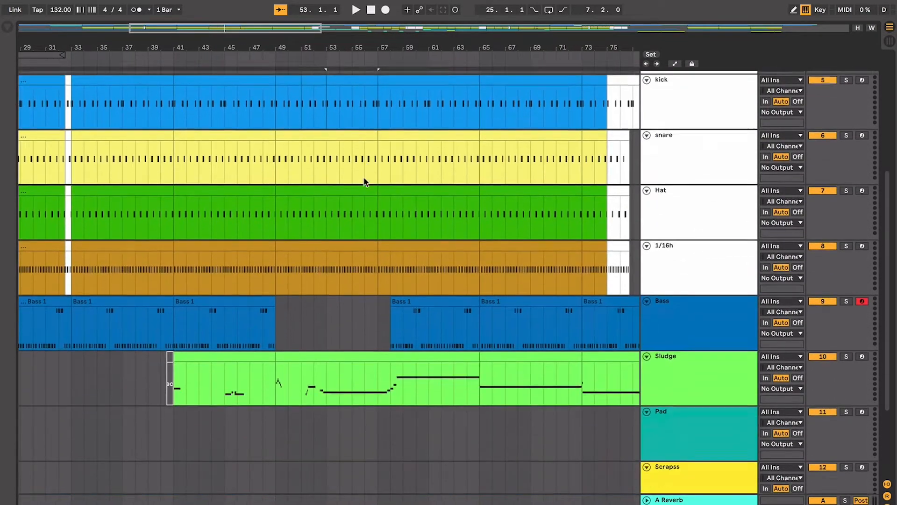
scroll(315, 320, "right", 3)
left_click(288, 335)
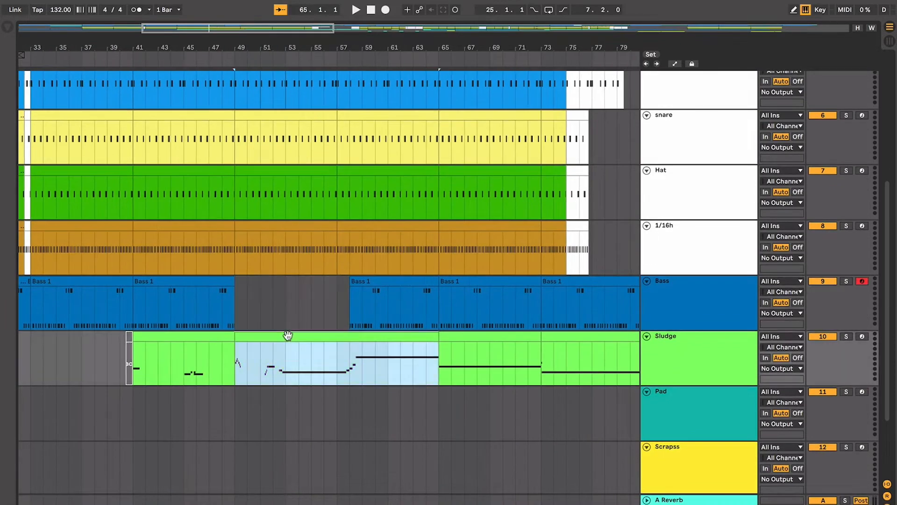
Select bars 49 to 75 on the 1/16h track to mark the unchanged drum section
scroll(288, 335, "right", 3)
scroll(288, 335, "up", 1)
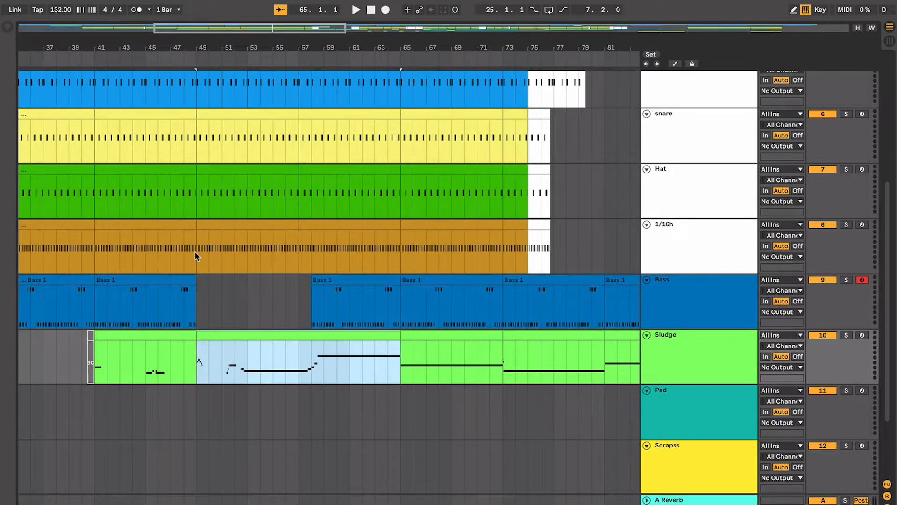
left_click_drag(195, 256, 529, 267)
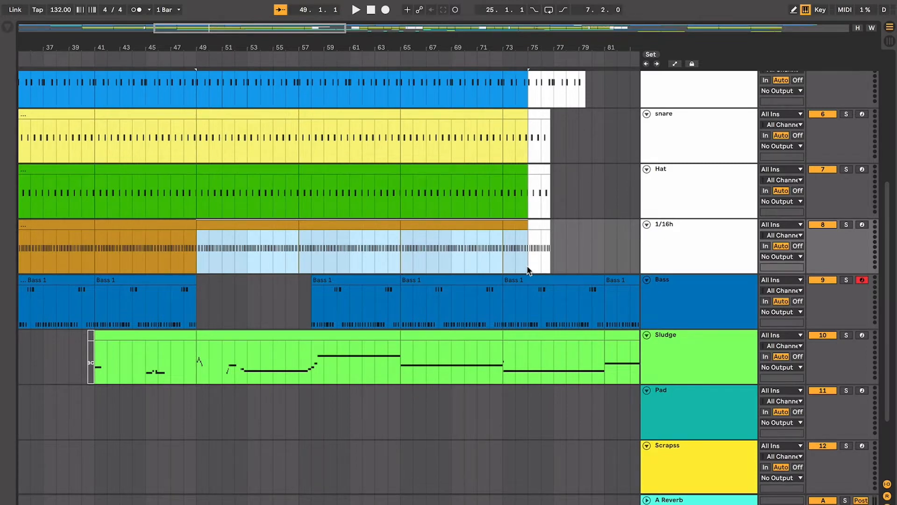
Select the successive Sludge clips starting at bars 49, 65 and 73 to compare their changing notes
left_click(366, 337)
left_click(453, 346)
left_click(470, 336)
left_click(534, 337)
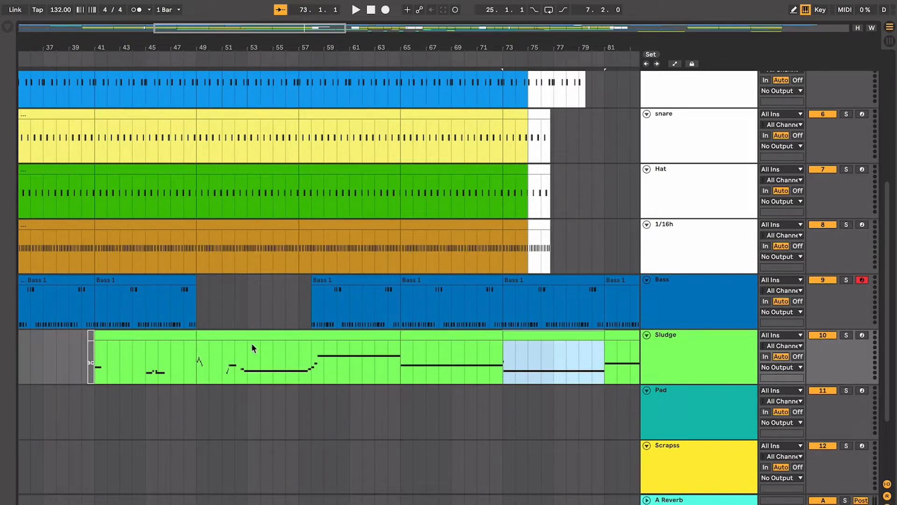
Point out the low Sludge notes near bar 56, and select the whole Sludge clip from bar 49 to bar 65
left_click(250, 370)
left_click(287, 370)
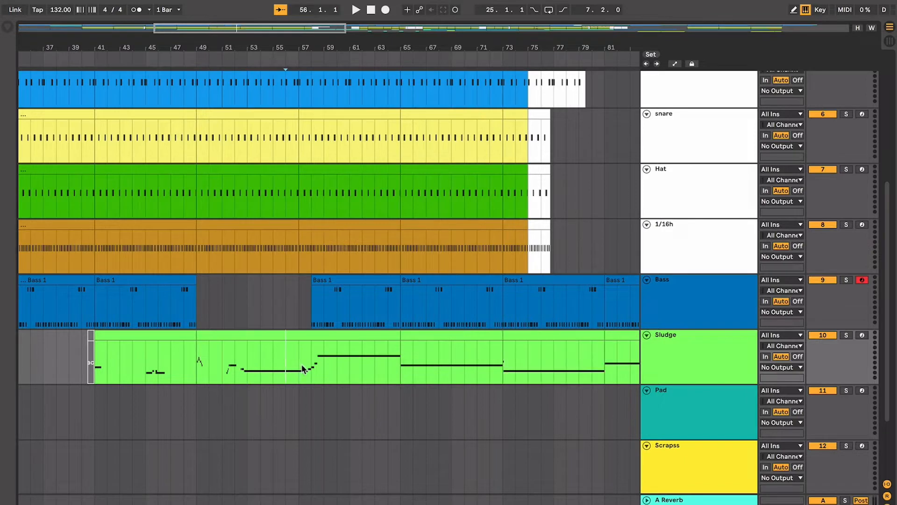
left_click(303, 369)
left_click_drag(218, 348, 400, 357)
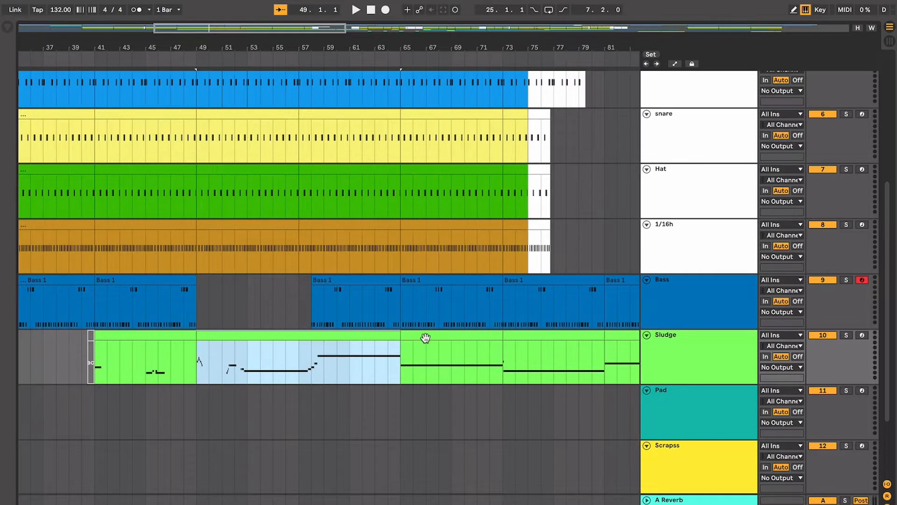
Mark the Sludge notes from bar 58 back to bar 49, beneath the gap in the Bass track
left_click(308, 357)
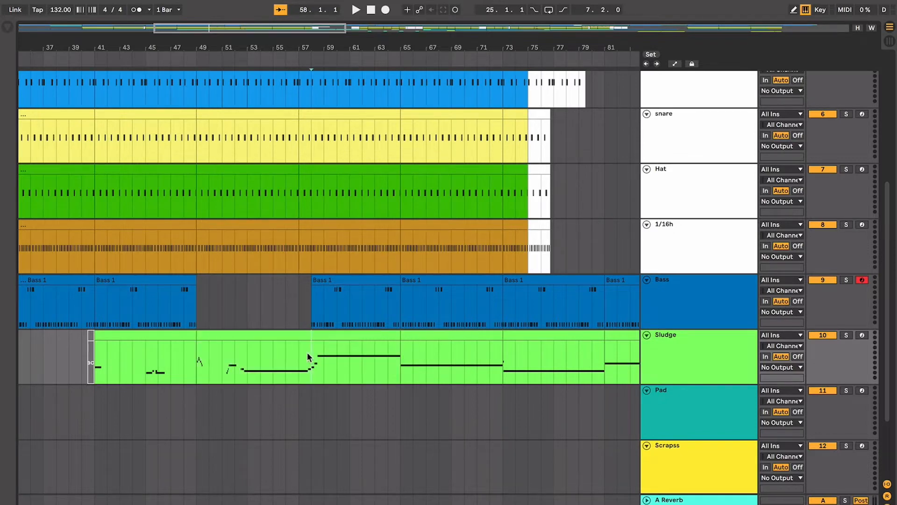
left_click_drag(304, 357, 197, 345)
left_click(210, 336)
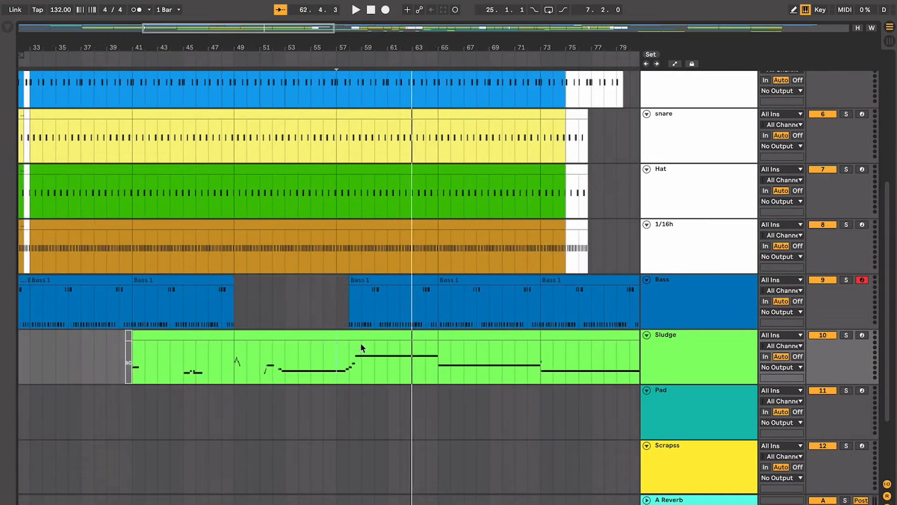
Select bars 61 to 64 of the held Sludge note and play the passage around bars 62 and 66
left_click_drag(388, 350, 431, 353)
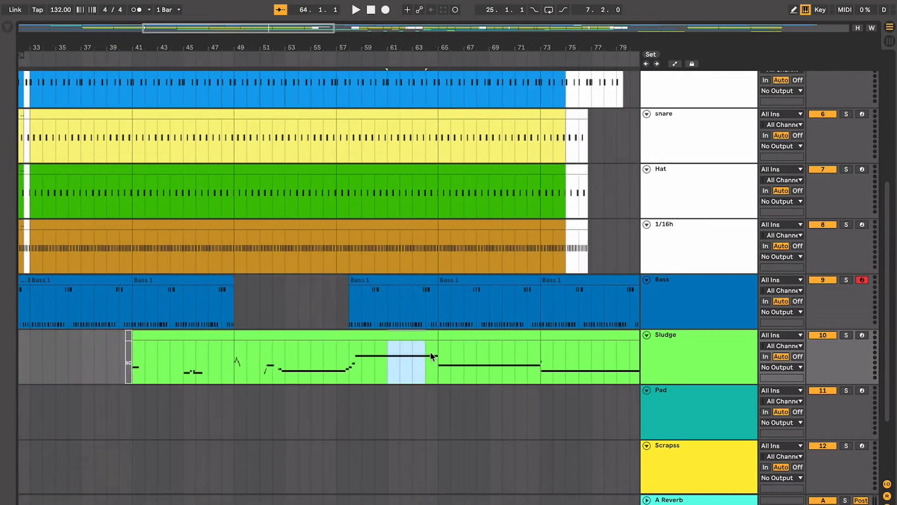
key("space")
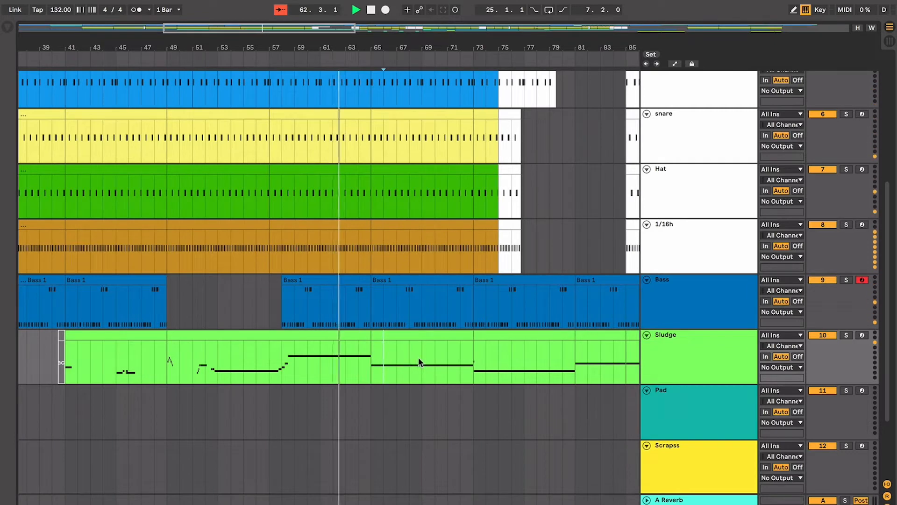
key("space")
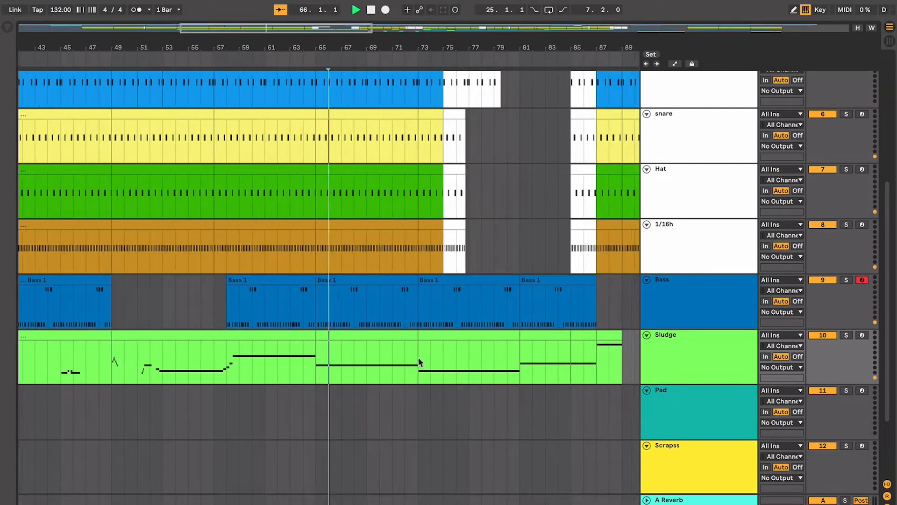
Set the insert marker at bar 62 on the Sludge track and reselect the clip spanning bars 49 to 65
scroll(419, 357, "left", 3)
scroll(419, 357, "up", 1)
left_click(309, 356)
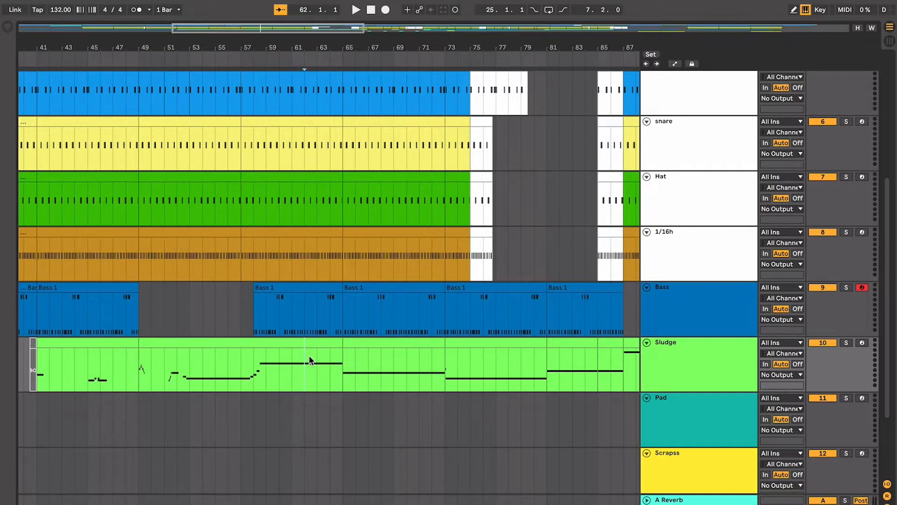
scroll(309, 356, "up", 1)
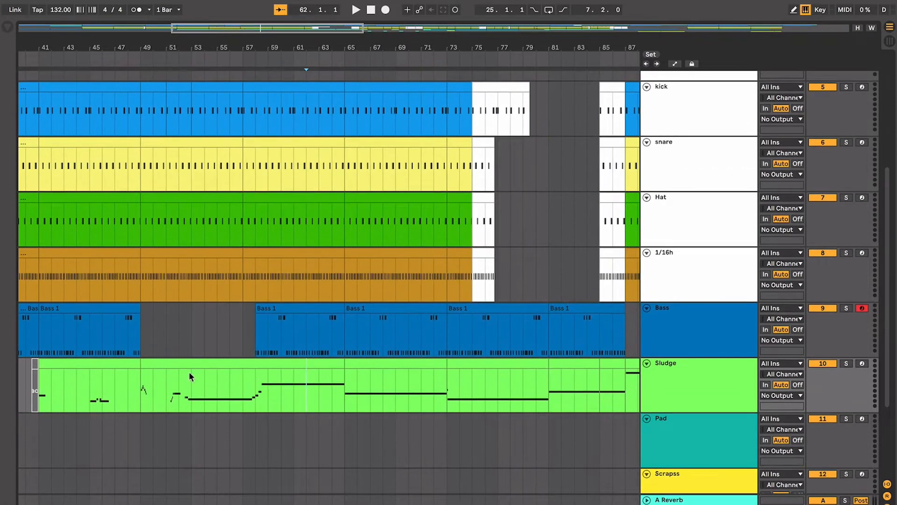
left_click(168, 367)
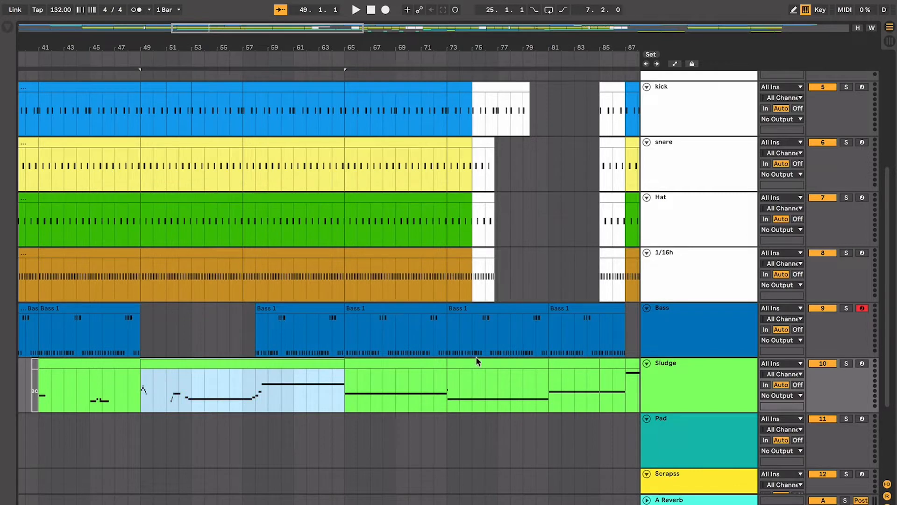
Select bars 48 to 58 on the Bass track to mark the gap, and place the insert marker at bar 53
left_click_drag(250, 322, 130, 328)
scroll(130, 327, "up", 1)
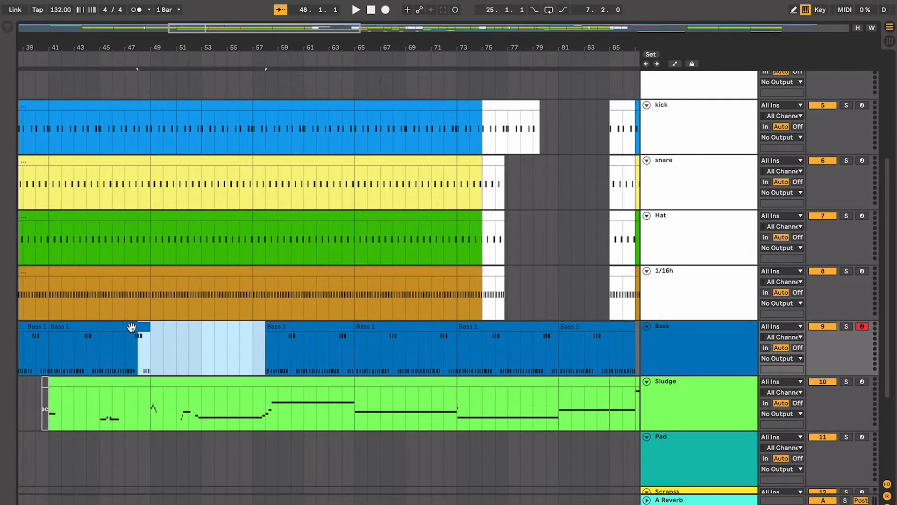
left_click(181, 351)
left_click(202, 377)
left_click(200, 367)
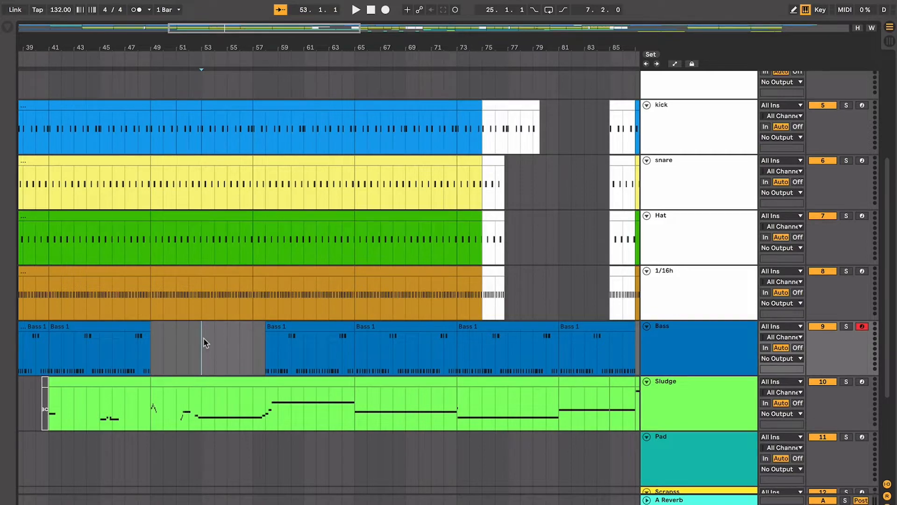
Play the arrangement from bar 56 to hear the bass re-enter at bar 58
scroll(203, 338, "up", 5)
scroll(203, 337, "left", 1)
scroll(203, 337, "down", 3)
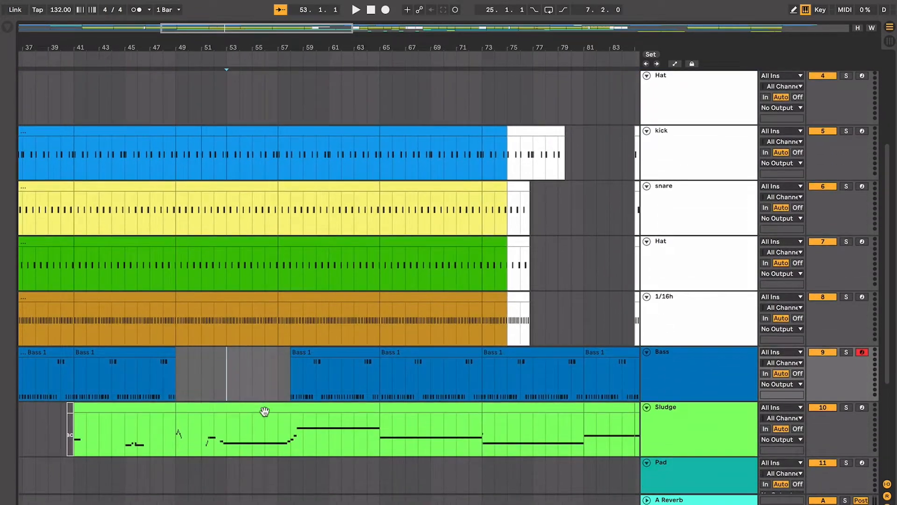
scroll(271, 428, "down", 1)
scroll(270, 428, "right", 1)
left_click(252, 387)
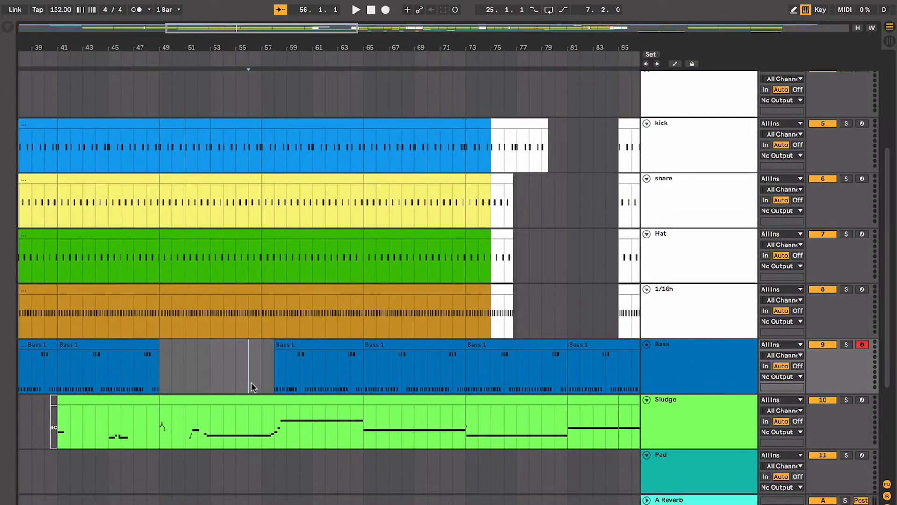
key("space")
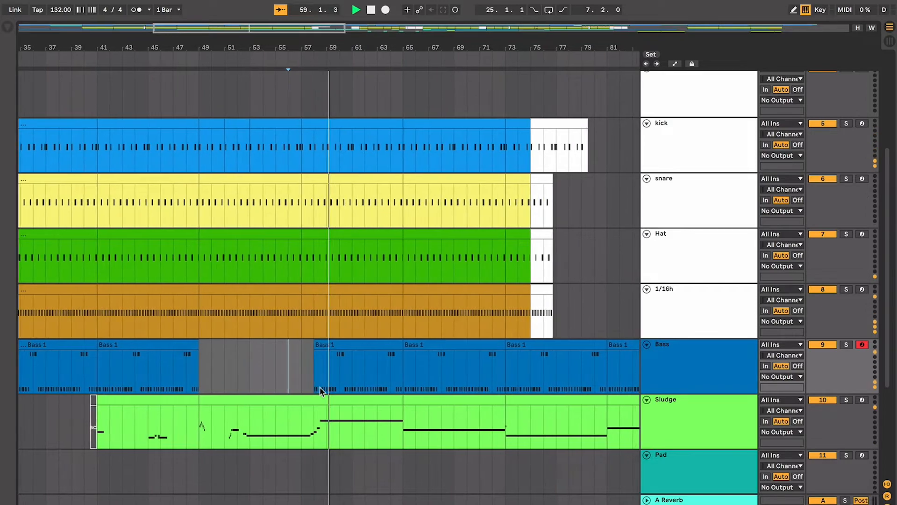
key("space")
Select the Sludge clip from bar 49 to bar 65 to compare it with the Sludge clips that follow
scroll(288, 391, "down", 1)
scroll(288, 391, "right", 1)
left_click(273, 392)
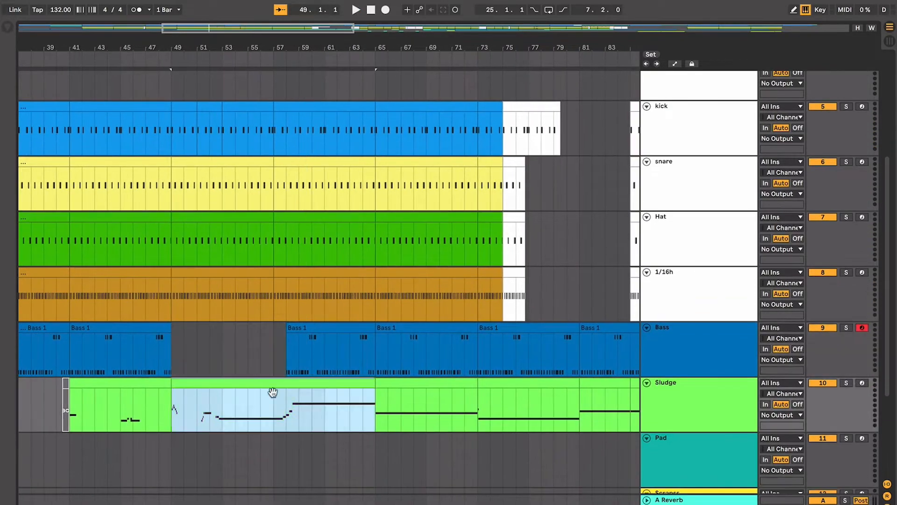
scroll(362, 414, "down", 1)
scroll(362, 414, "right", 1)
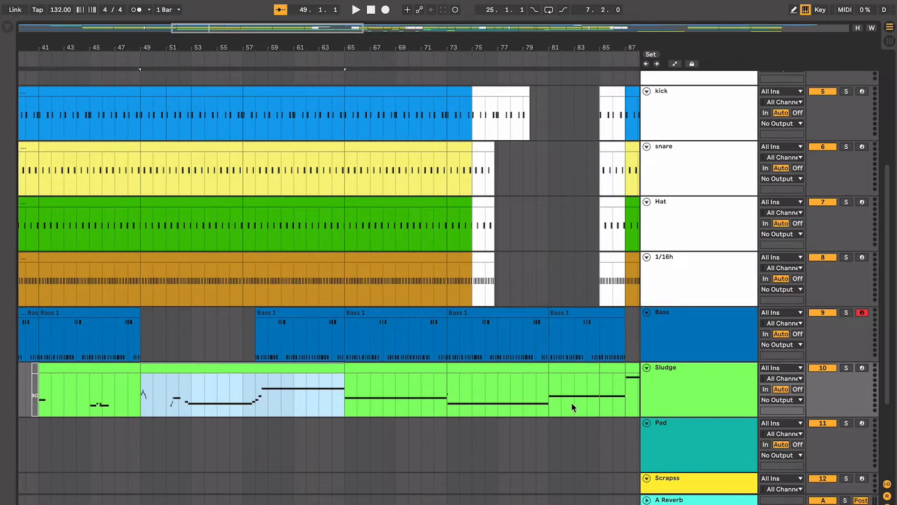
Place the insert marker at bar 75 on the lower Hat track, where the white drum clips begin
scroll(336, 387, "right", 1)
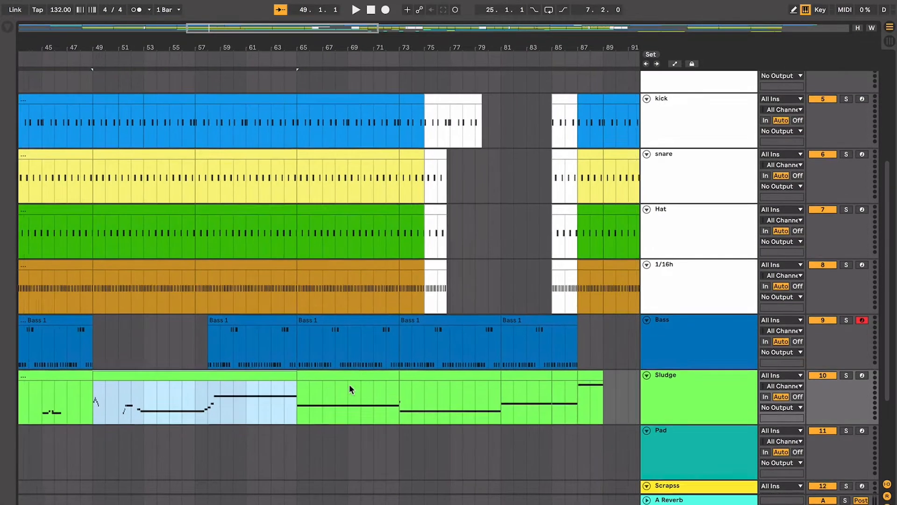
scroll(349, 384, "up", 1)
scroll(349, 384, "right", 1)
scroll(421, 316, "up", 1)
scroll(421, 317, "right", 1)
left_click(356, 316)
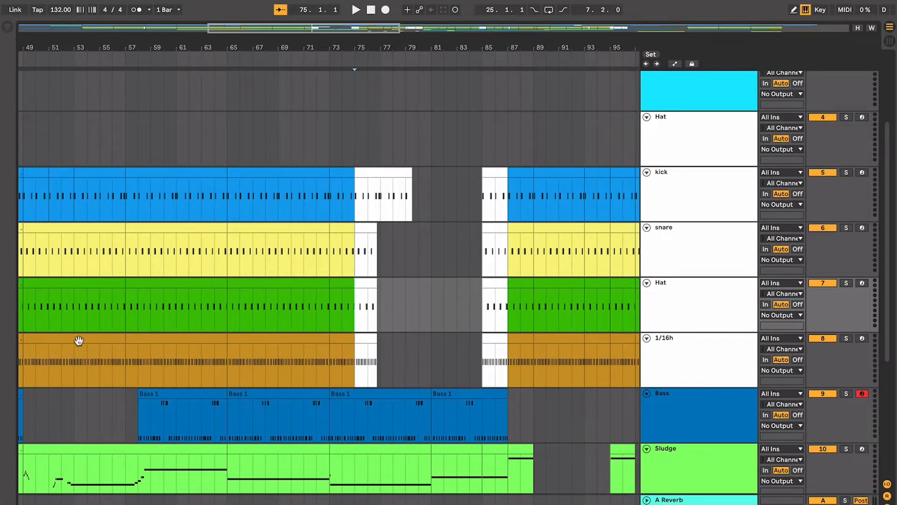
Examine the drum notes around bar 75 up close and play the lead-in from just before bar 73
scroll(349, 355, "up", 8)
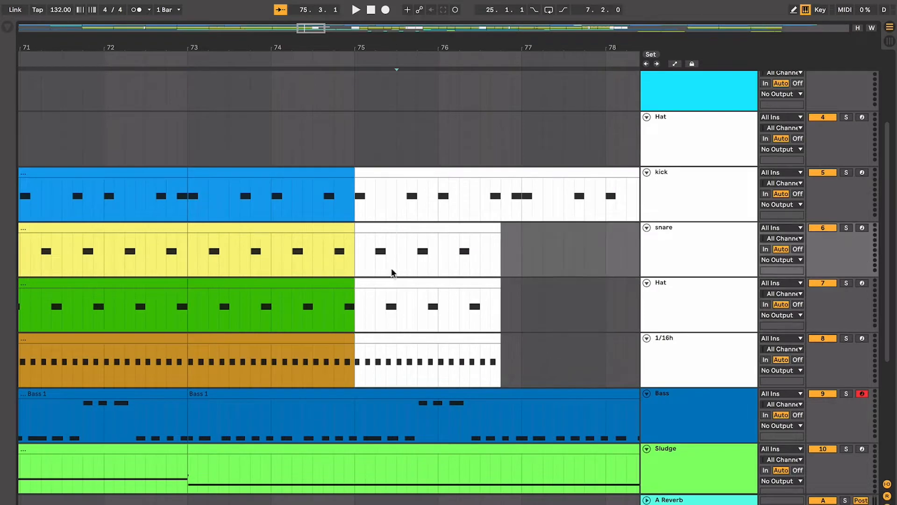
left_click(393, 280)
left_click(195, 309)
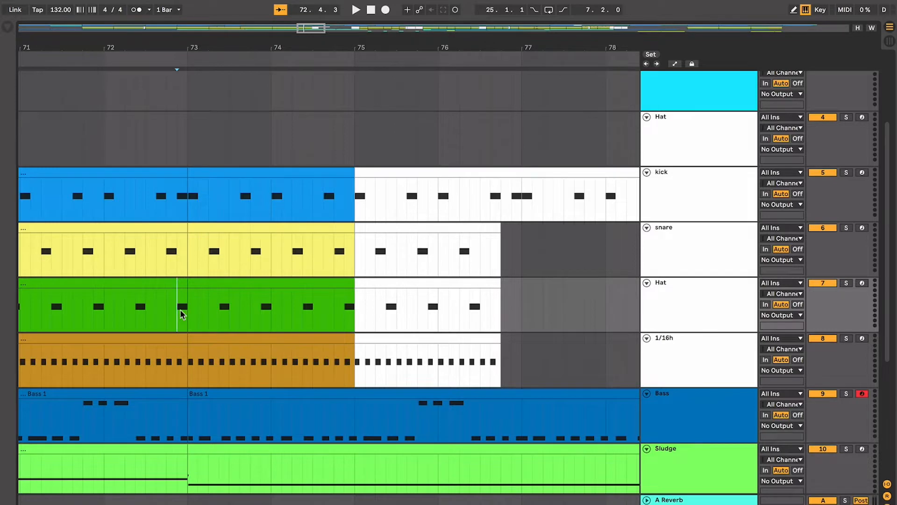
key("space")
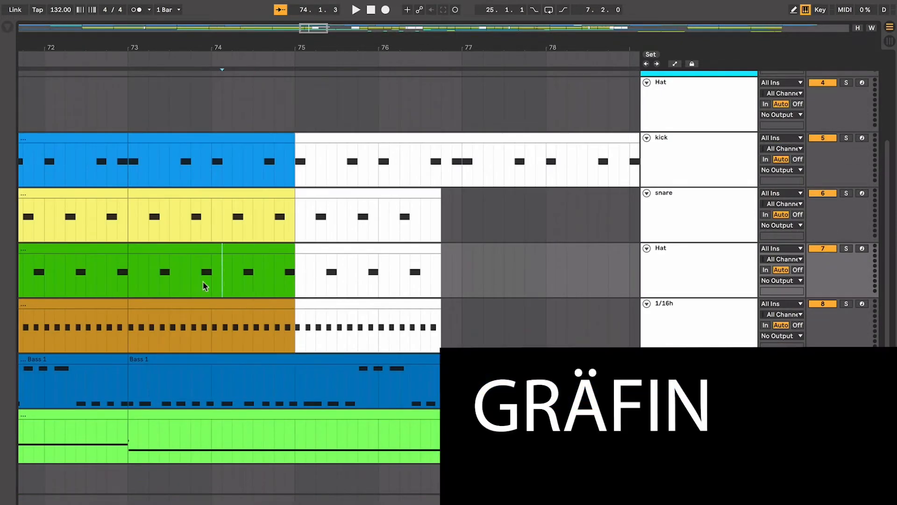
left_click(211, 285)
Play the arrangement from bar 73 to hear the drums move into the white clips
scroll(214, 281, "left", 3)
scroll(214, 281, "down", 1)
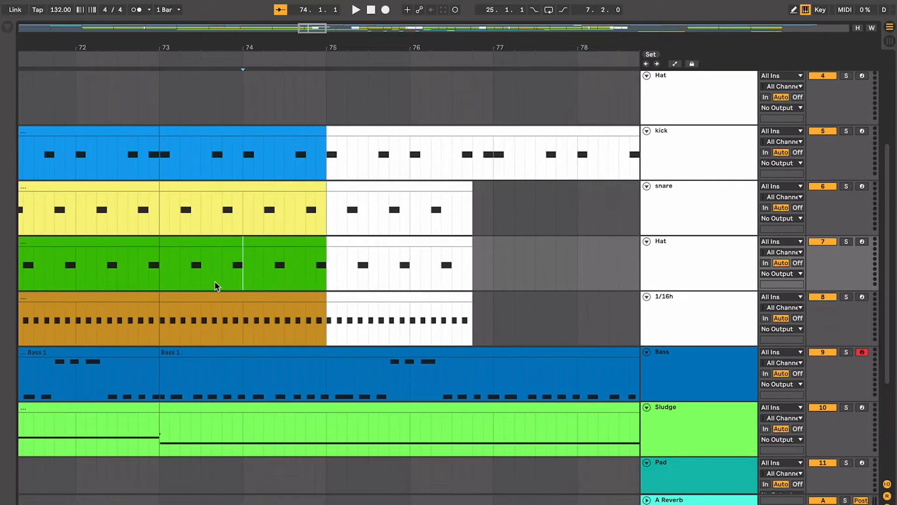
key("minus")
key("minus")
left_click(214, 282)
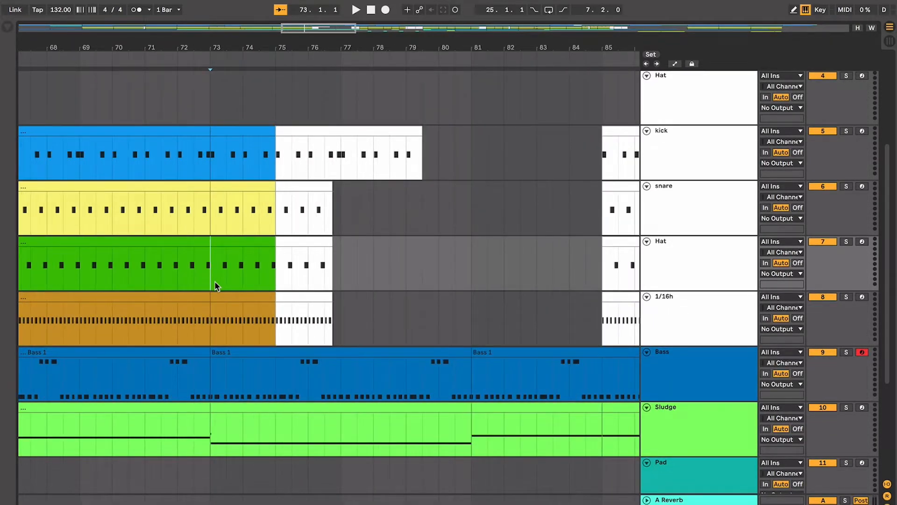
scroll(218, 283, "down", 3)
scroll(221, 284, "left", 5)
key("space")
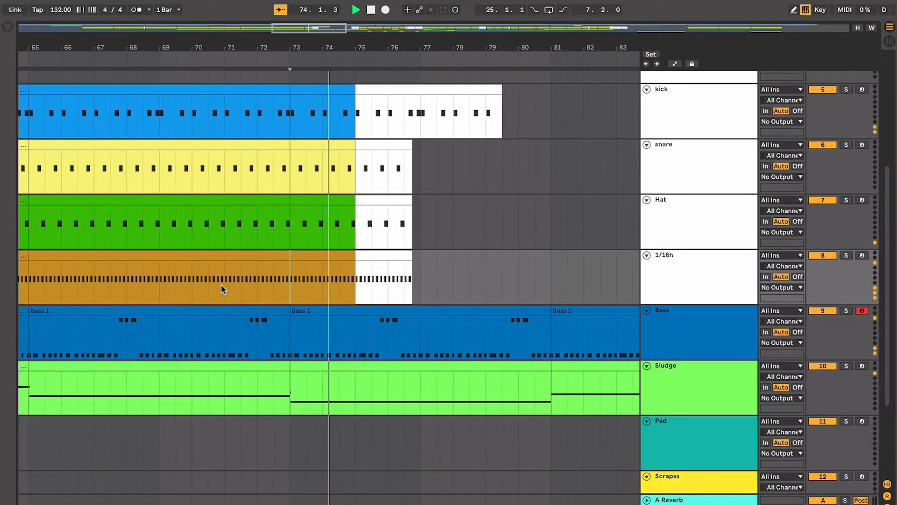
Raise the system volume and follow playback closely past bar 77, where only the kick continues, before stopping it
key("XF86AudioRaiseVolume")
key("plus")
key("plus")
key("plus")
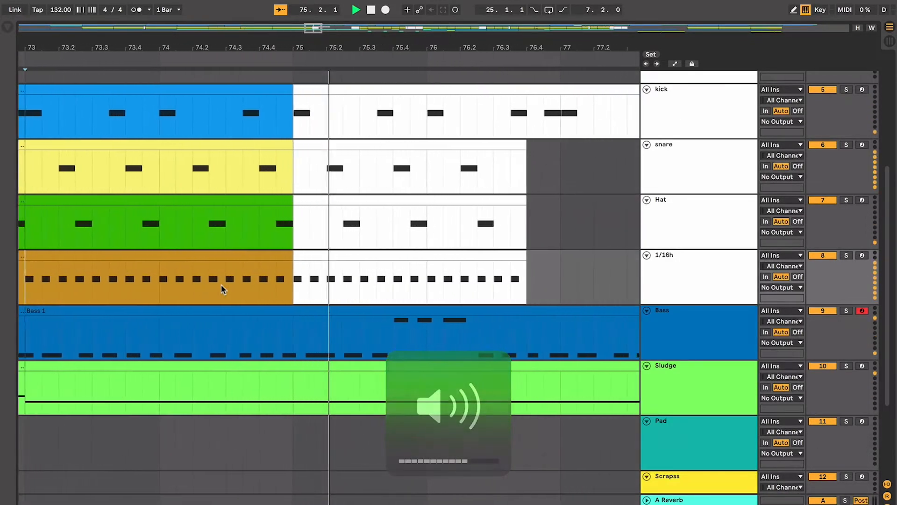
scroll(220, 284, "up", 1)
scroll(221, 284, "up", 1)
key("minus")
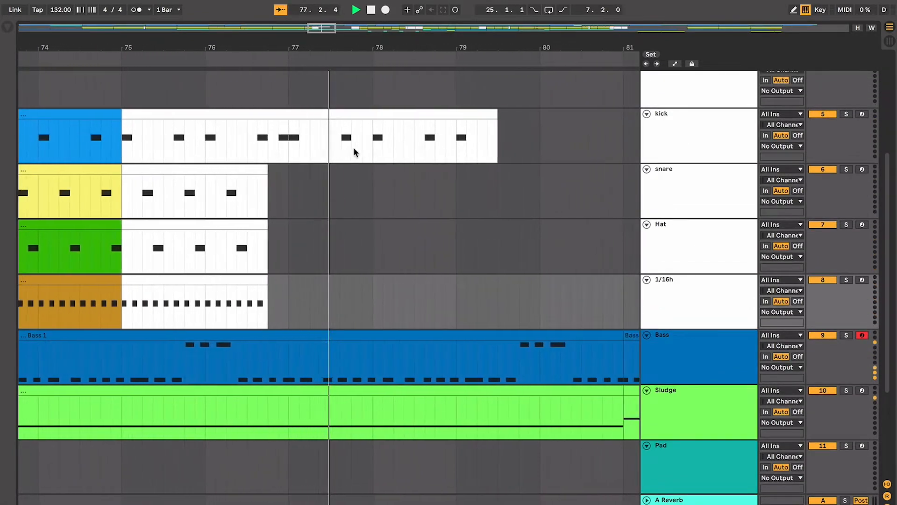
key("space")
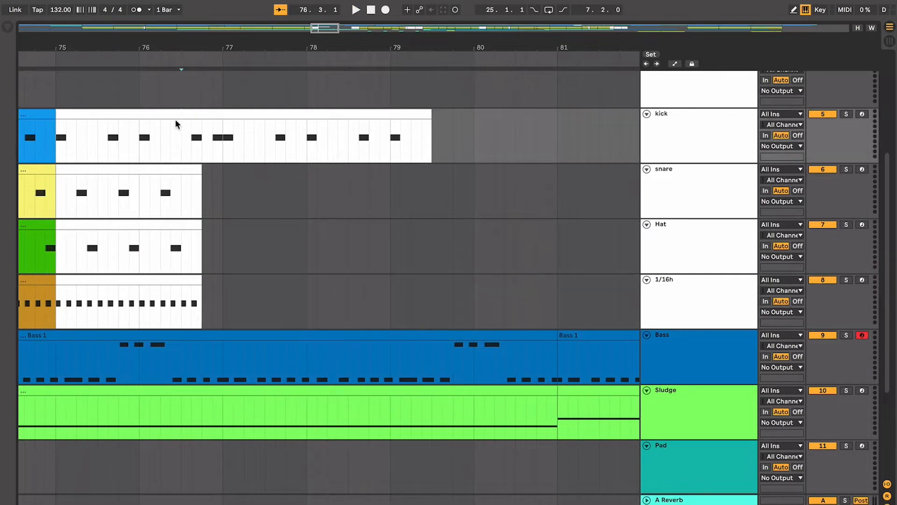
Select the white kick clip starting at bar 75, and play from bar 77 to hear the kick drop out
left_click(174, 120)
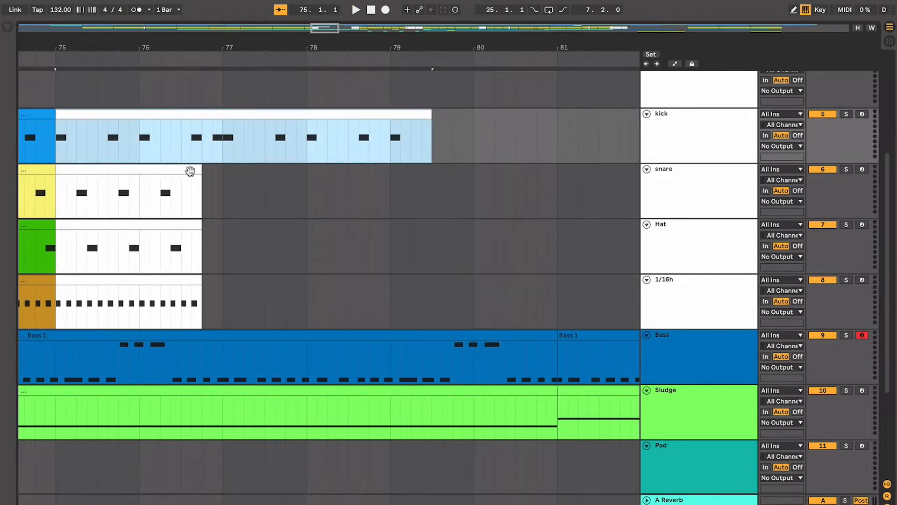
left_click(225, 145)
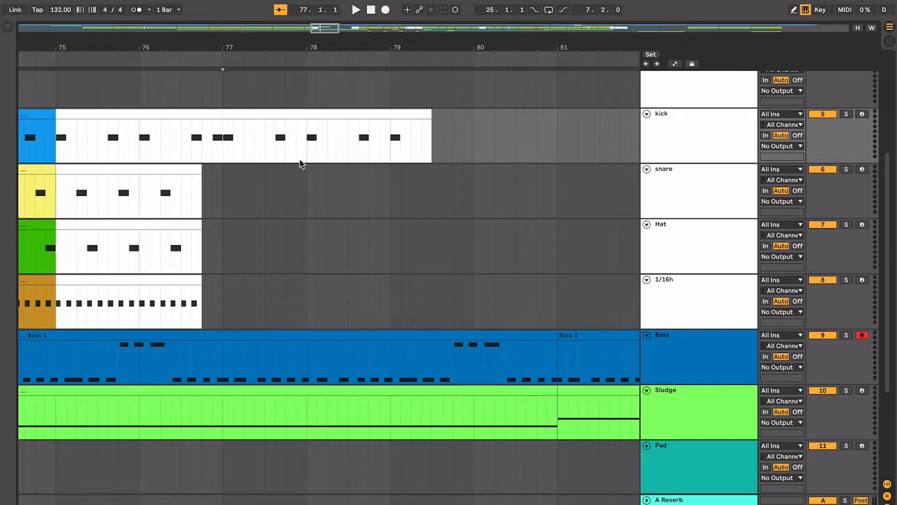
key("space")
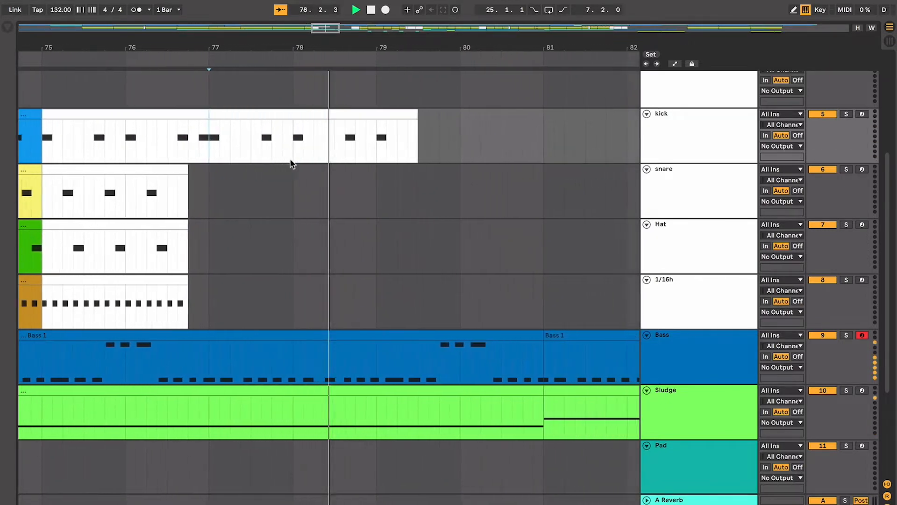
key("minus")
key("minus")
key("minus")
scroll(291, 162, "up", 3)
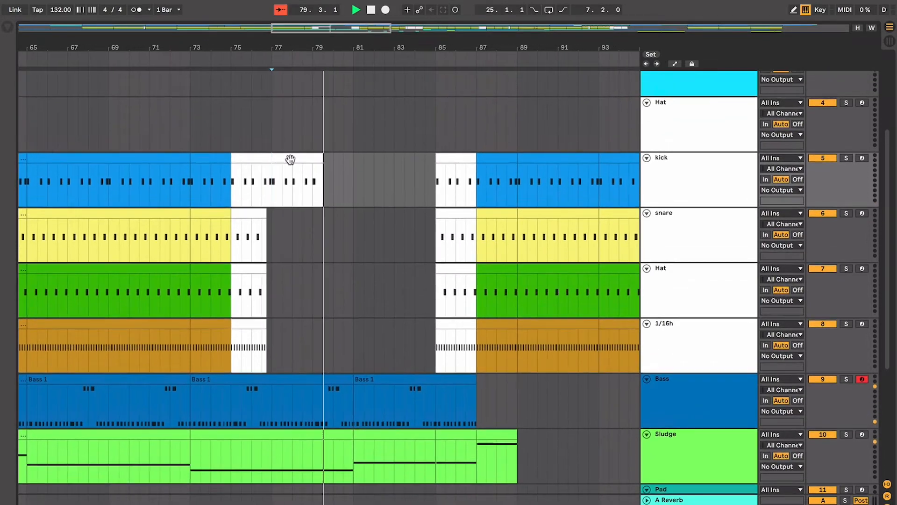
key("space")
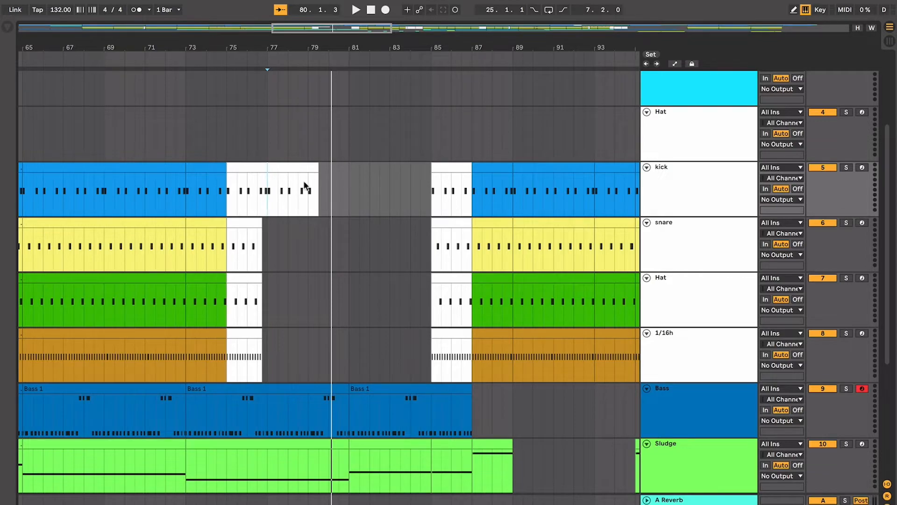
Play the drumless section from bar 80 and view the ReverseStrettched track above it
left_click(330, 141)
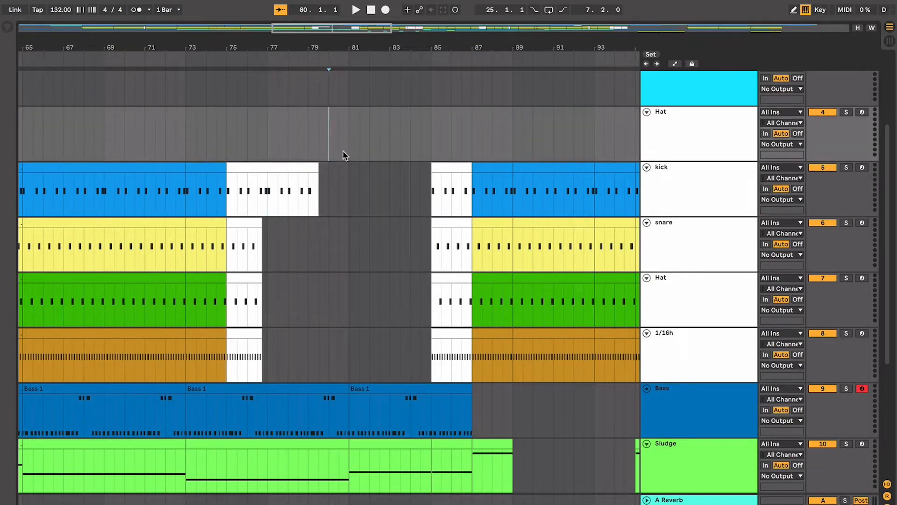
key("space")
scroll(343, 155, "up", 3)
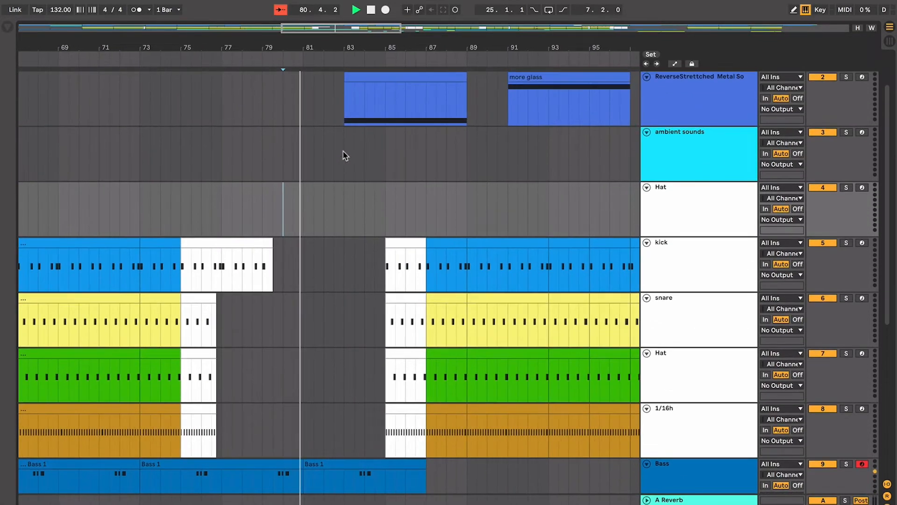
Follow playback from bar 81 through bar 87, examining where the white drum clips return and the coloured ones take over
scroll(343, 155, "up", 2)
scroll(344, 155, "down", 3)
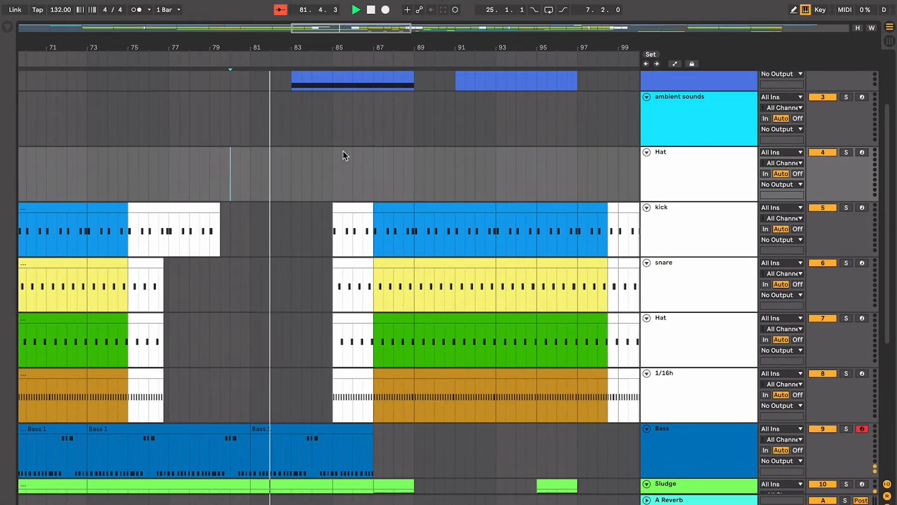
scroll(343, 155, "up", 1)
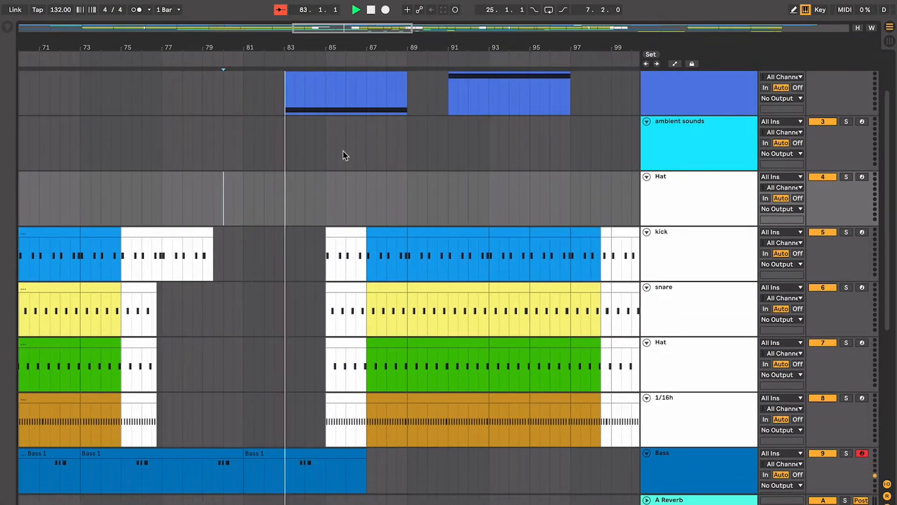
scroll(343, 155, "up", 1)
scroll(343, 156, "down", 1)
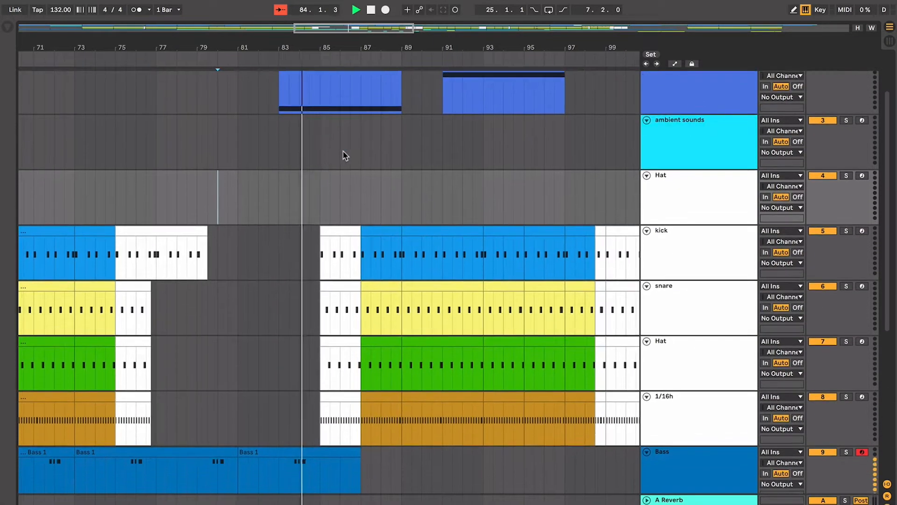
scroll(343, 156, "up", 5)
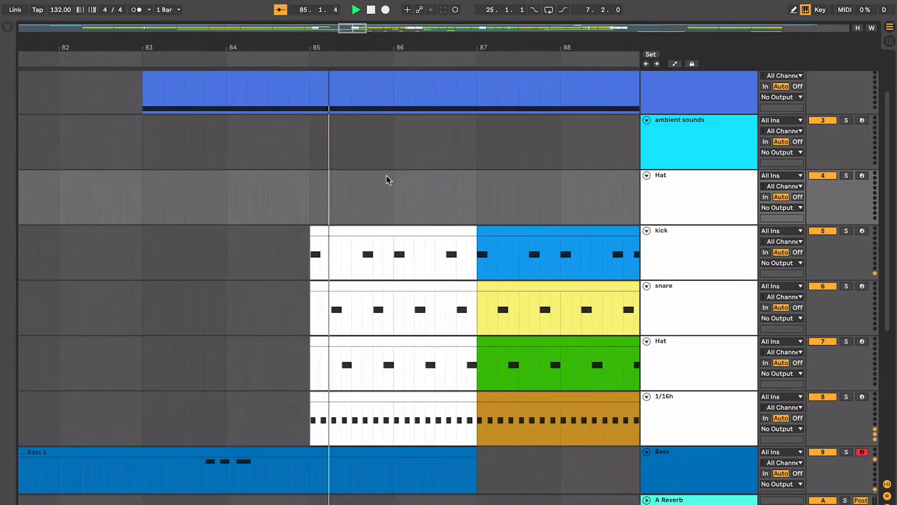
scroll(386, 176, "down", 3)
scroll(386, 175, "down", 1)
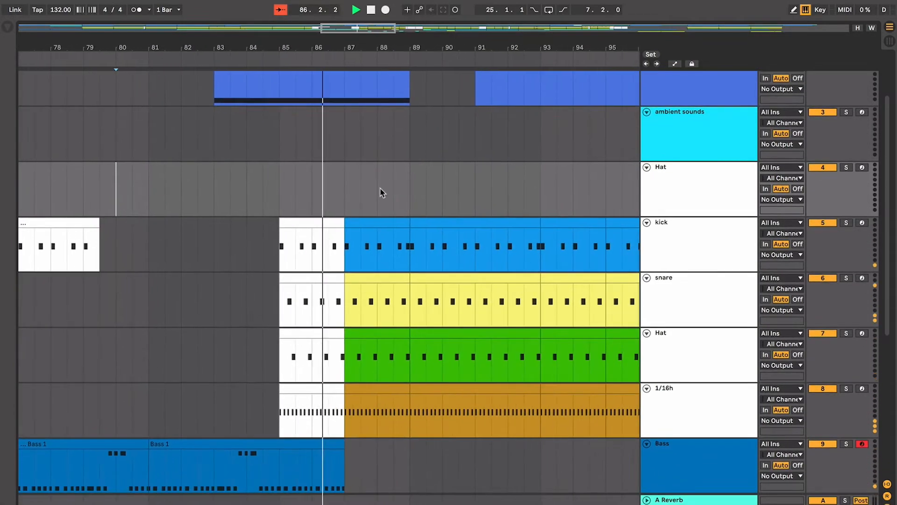
scroll(382, 192, "up", 2)
key("minus")
key("minus")
scroll(300, 282, "down", 3)
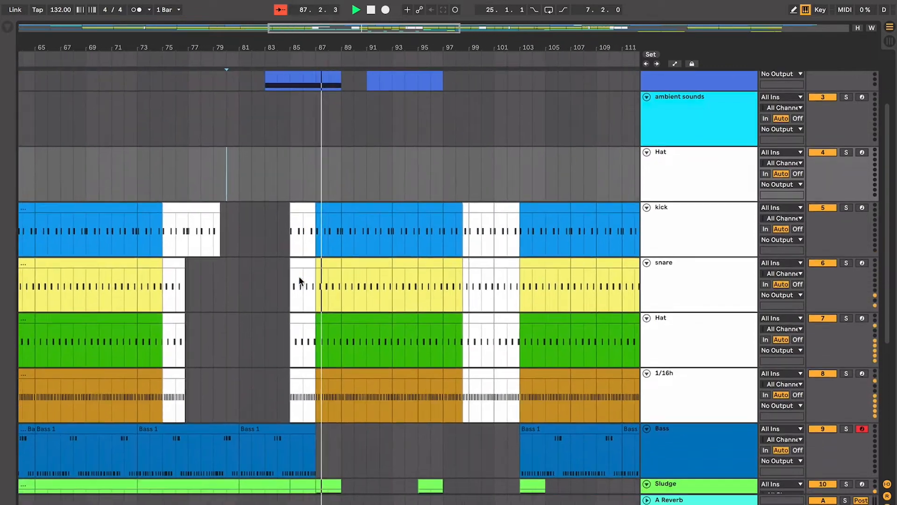
Stop playback and select the Sludge clip that starts at bar 87 to inspect it closely
scroll(299, 280, "down", 10)
scroll(299, 281, "left", 2)
key("space")
left_click(355, 329)
key("plus")
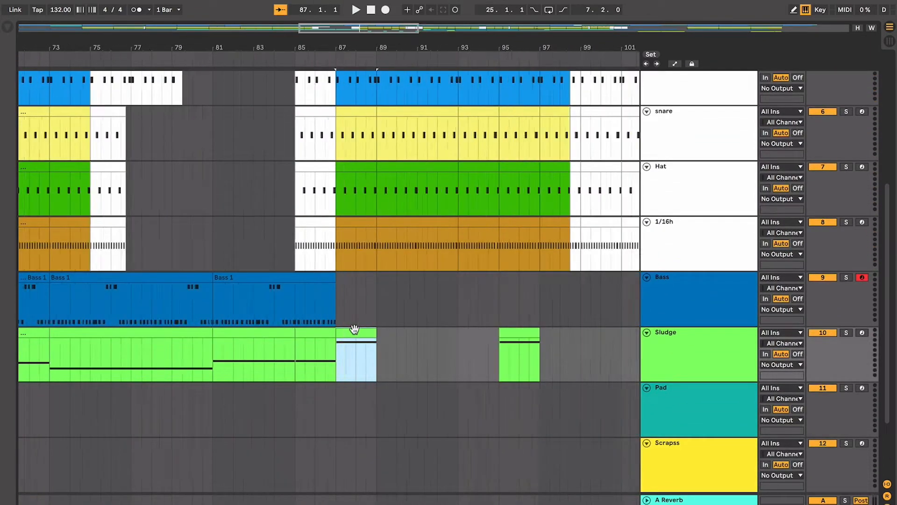
key("plus")
key("minus")
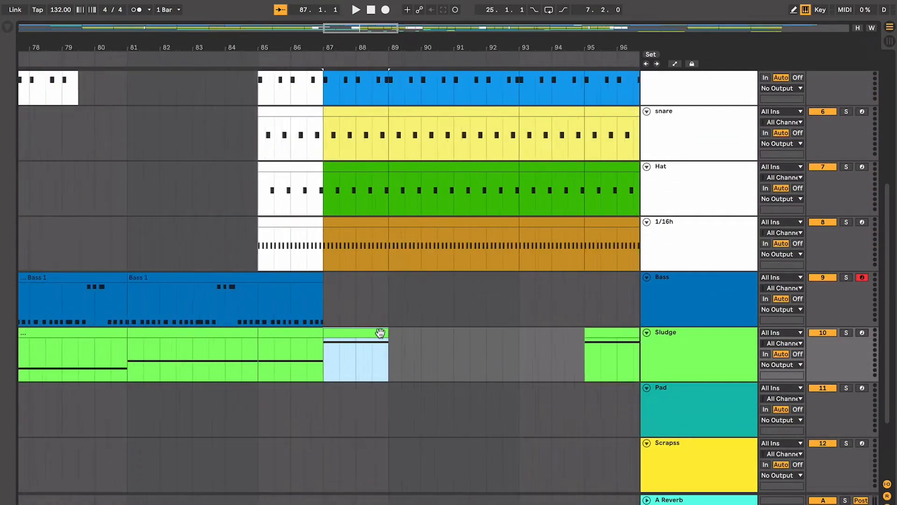
key("minus")
Select the Sludge clip starting at bar 49 and compare its position with the gap in the Bass track
scroll(381, 336, "up", 3)
scroll(388, 313, "right", 1)
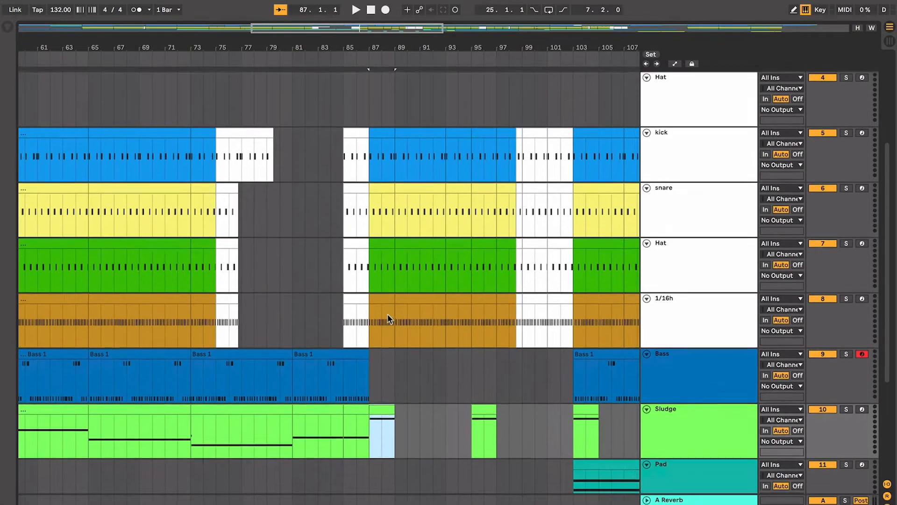
scroll(388, 313, "up", 3)
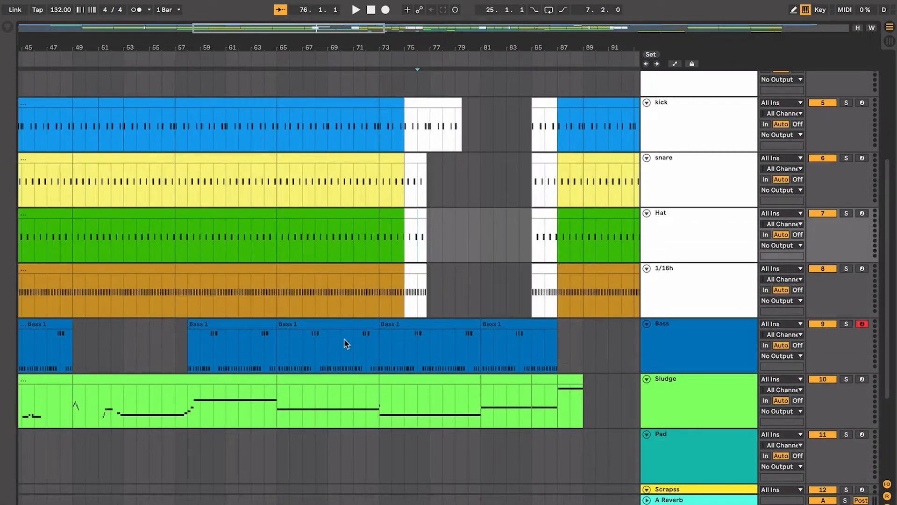
left_click(210, 378)
left_click_drag(182, 382, 185, 359)
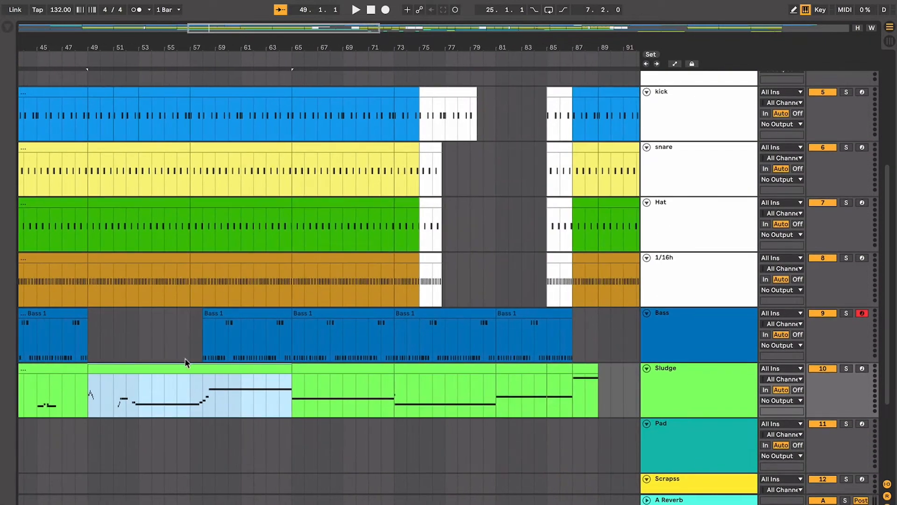
scroll(571, 373, "left", 3)
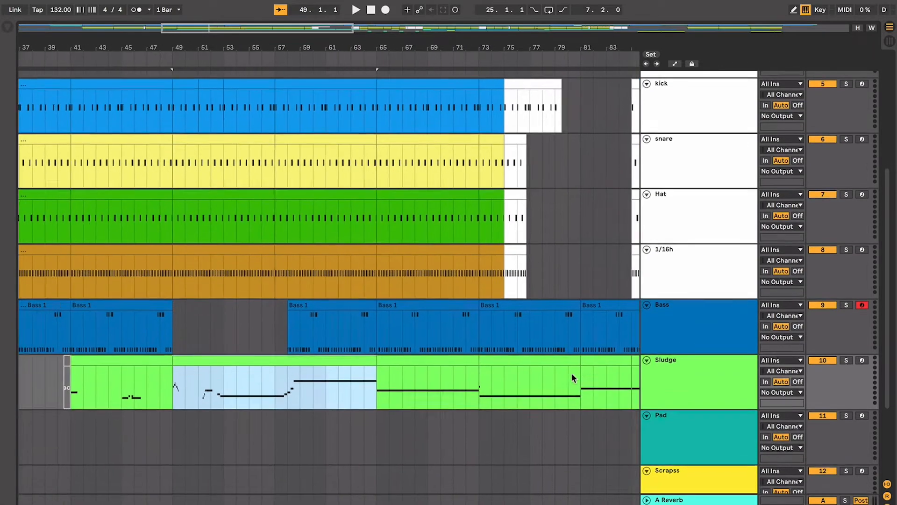
scroll(572, 373, "right", 3)
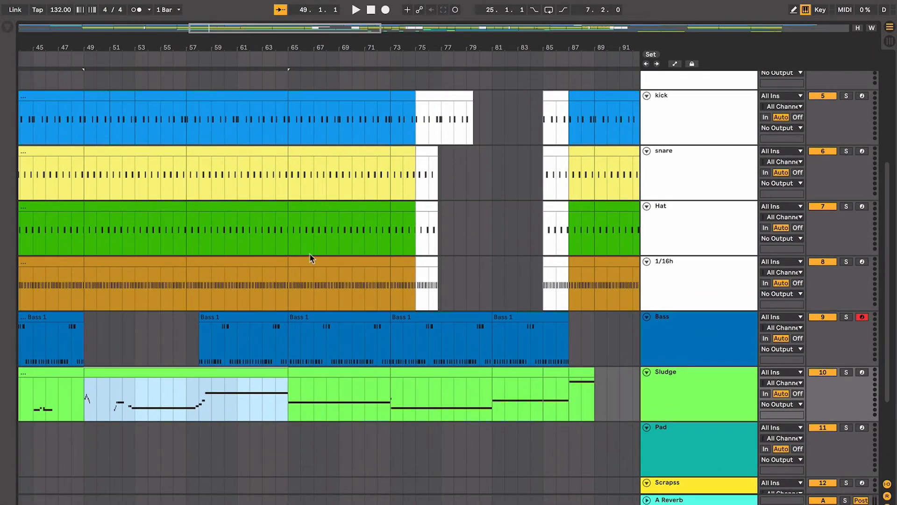
Examine how the drum and bass clips line up up to the drum gap, and place the insert marker at bar 80
scroll(310, 253, "right", 3)
scroll(310, 253, "up", 2)
scroll(411, 316, "right", 2)
scroll(411, 316, "up", 1)
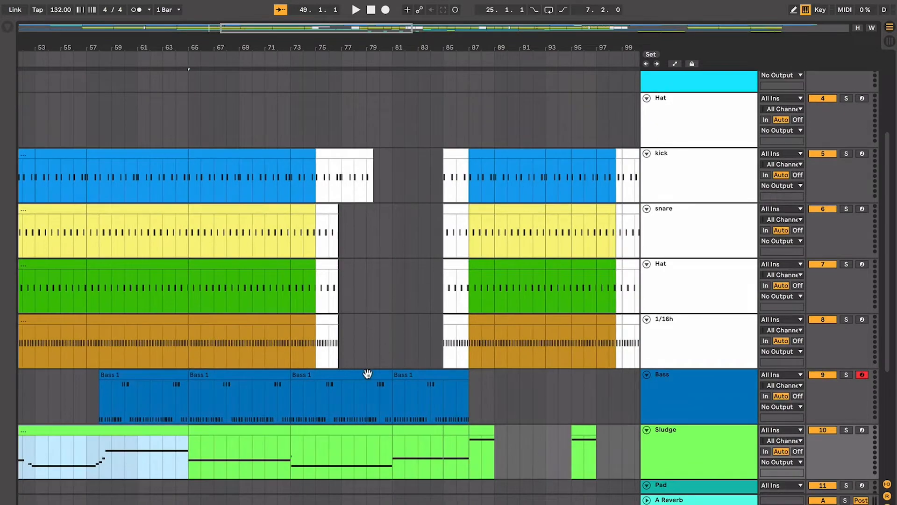
scroll(368, 374, "up", 2)
scroll(368, 374, "right", 1)
scroll(368, 374, "down", 2)
scroll(368, 374, "left", 1)
key("plus")
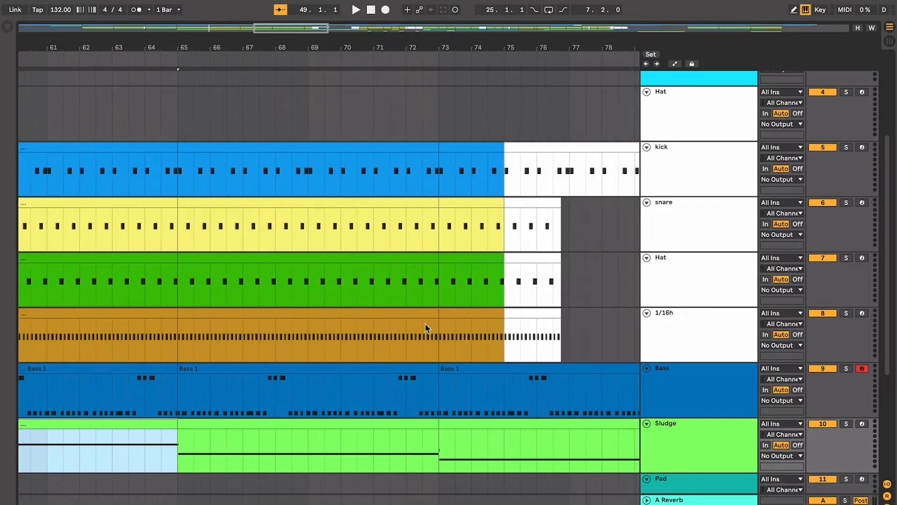
scroll(425, 327, "right", 5)
scroll(425, 327, "down", 1)
left_click(406, 305)
scroll(380, 304, "right", 3)
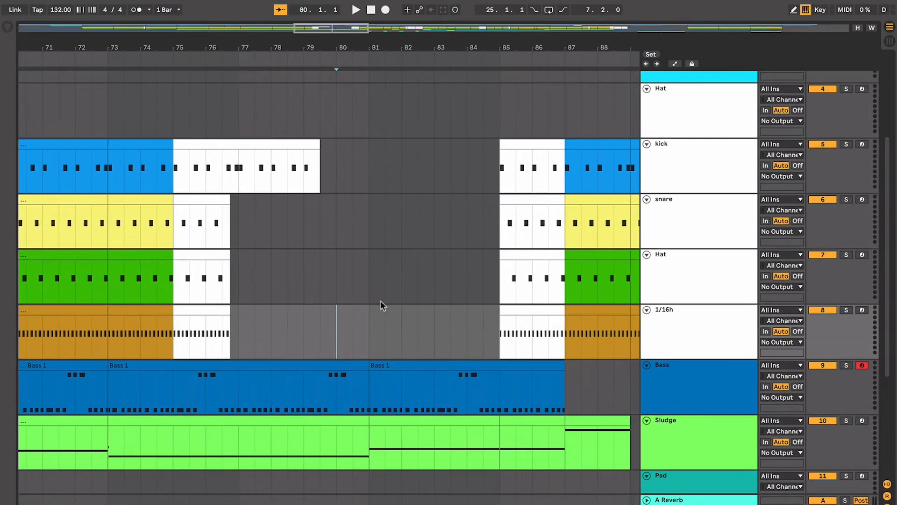
Play briefly from the middle of bar 77, stop, and place the insert marker at bar 81 in the drum gap
scroll(381, 304, "up", 2)
left_click(245, 312)
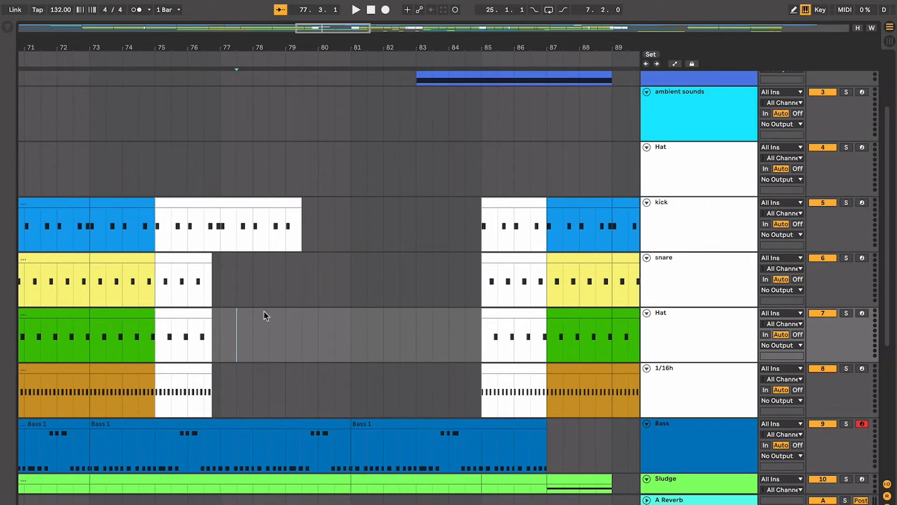
key("space")
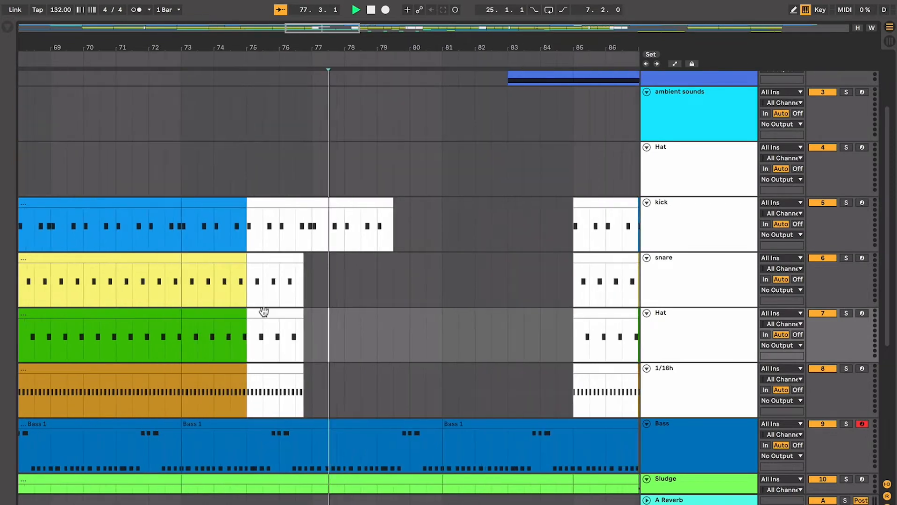
left_click(377, 308)
key("space")
scroll(377, 309, "right", 5)
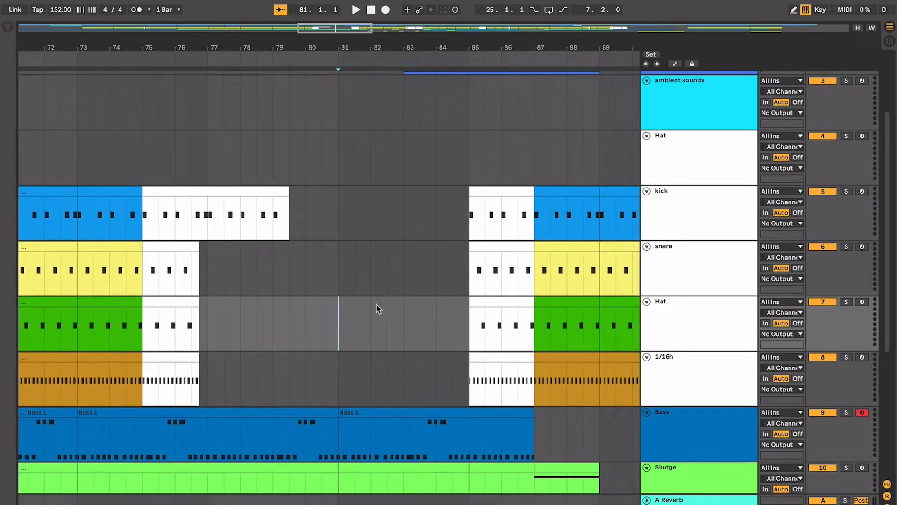
Place the insert marker at the ReverseStrettched clip's start at bar 83, and select the Sludge clip at bar 87
scroll(377, 308, "up", 3)
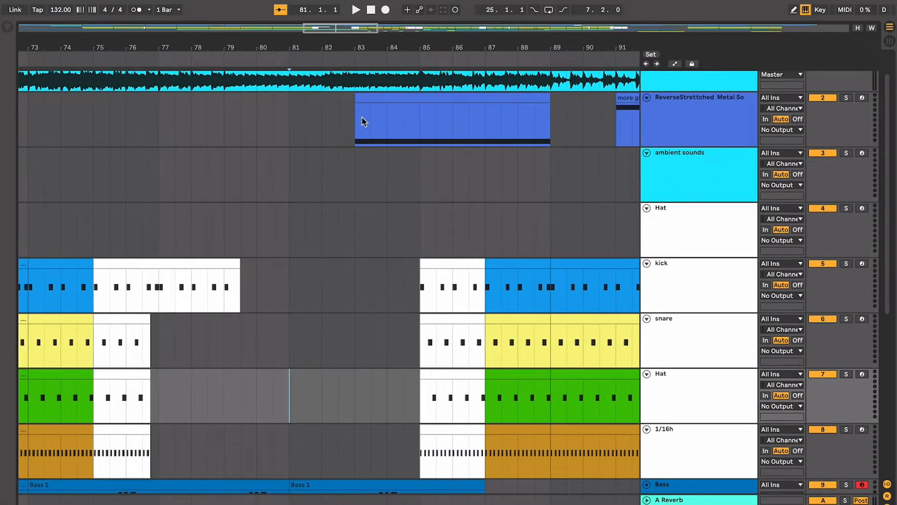
left_click(364, 121)
scroll(362, 123, "down", 5)
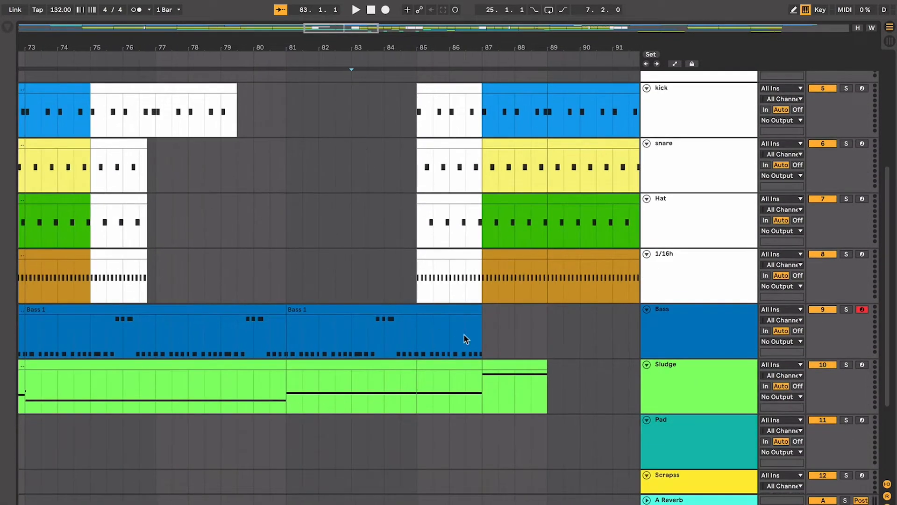
left_click(506, 359)
scroll(501, 364, "right", 6)
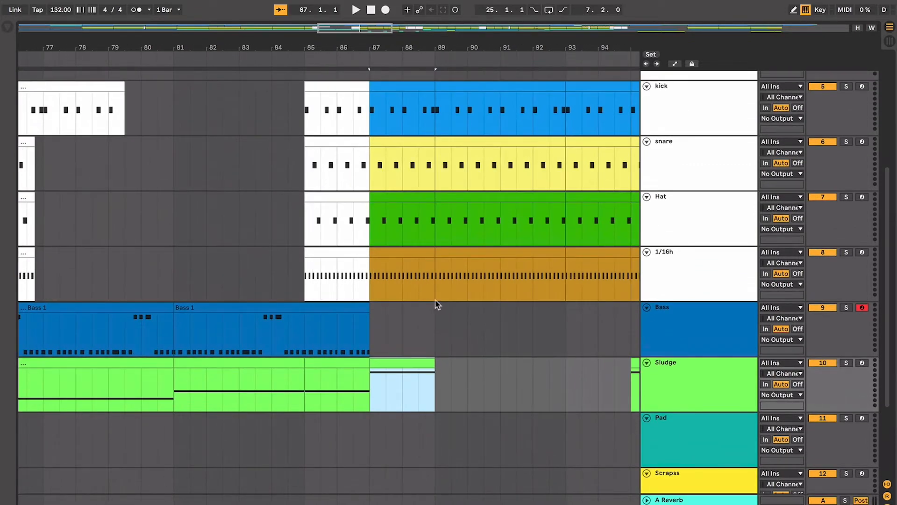
Select the 1/16h section from bar 87 to 89 and examine the drum and ReverseStrettched clips up to bar 99
left_click(393, 294)
scroll(396, 253, "right", 7)
scroll(396, 252, "up", 1)
scroll(396, 249, "up", 4)
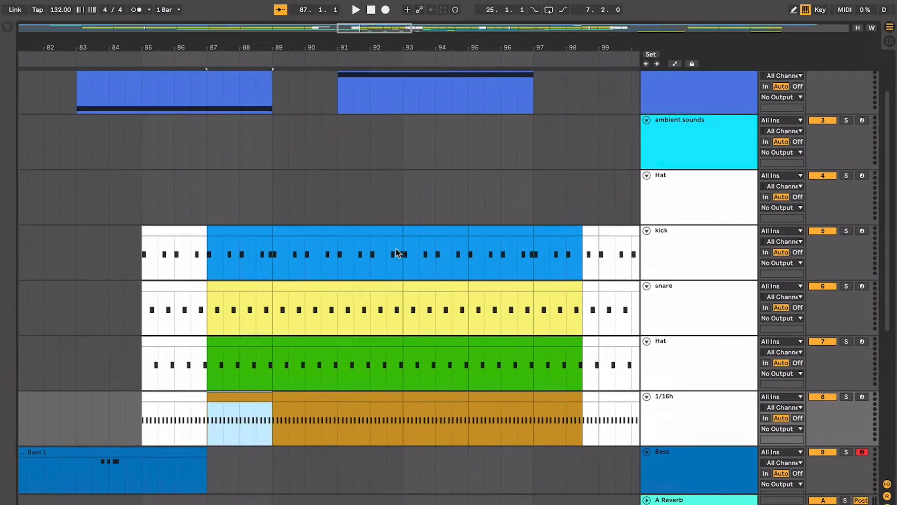
Play from shortly before bar 85 to hear the drums return and continue past bar 87 without bass
scroll(396, 249, "down", 3)
left_click(213, 307)
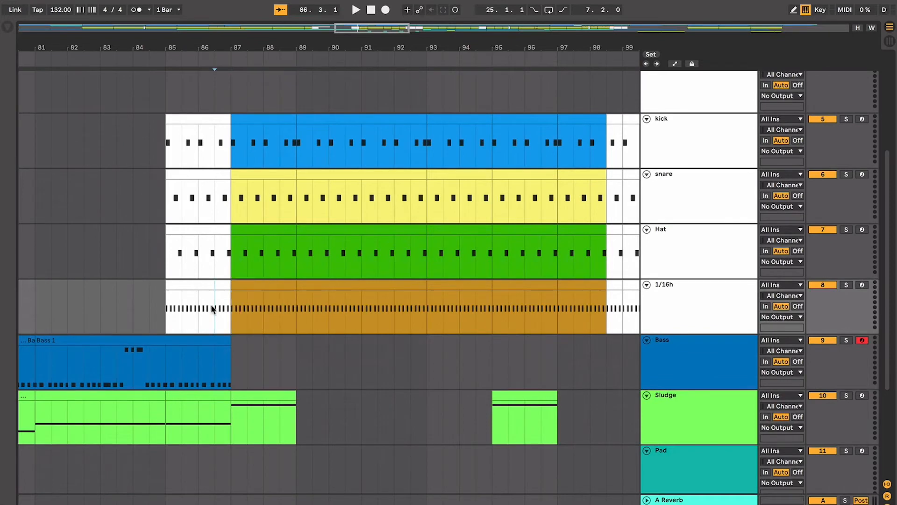
key("space")
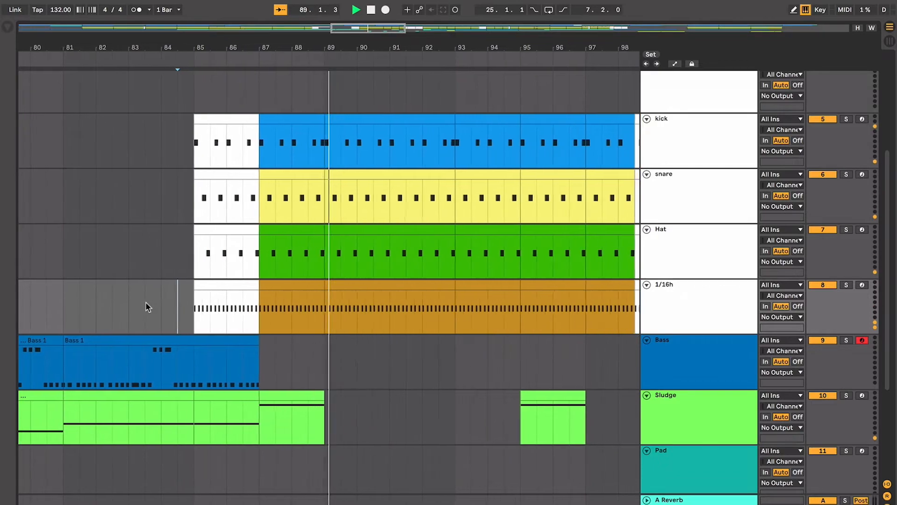
Unfold the Funk track to show its clip contents and stop playback
scroll(145, 301, "up", 3)
scroll(145, 301, "down", 6)
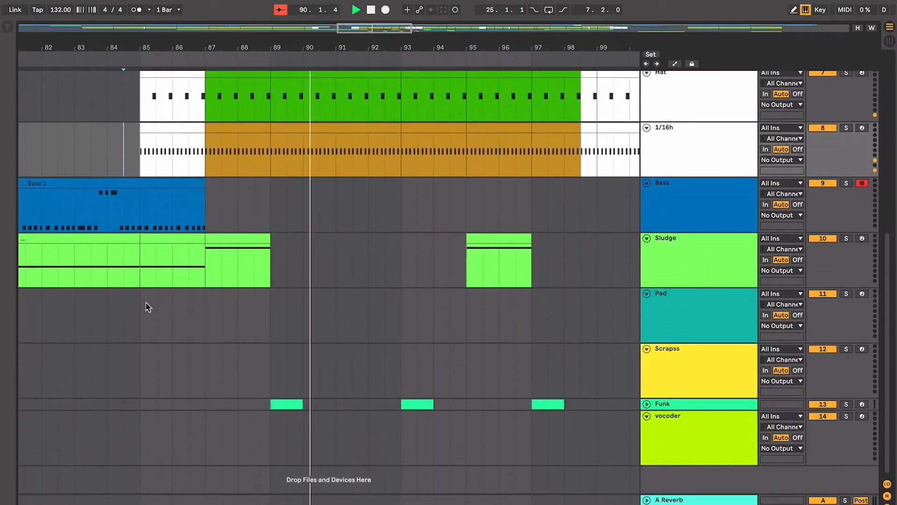
left_click(646, 404)
key("space")
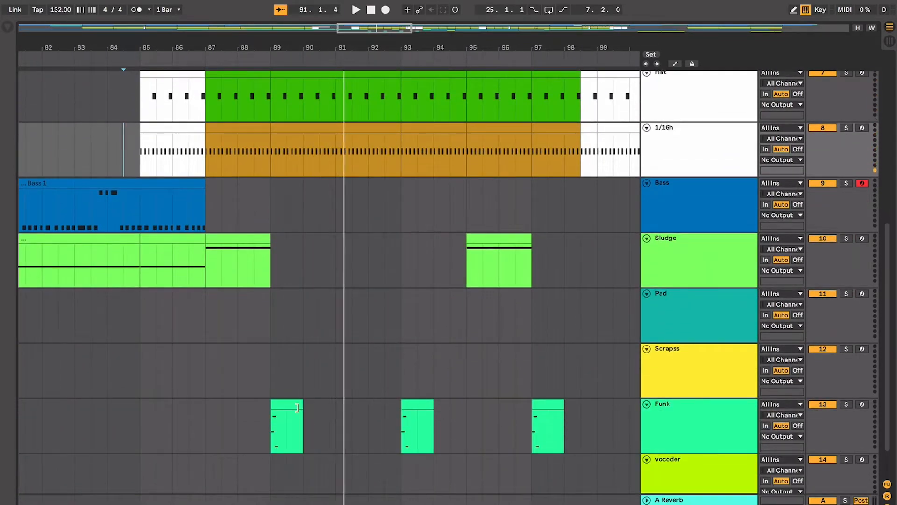
Play the arrangement from just before the first Funk clip at bar 89
left_click(287, 403)
scroll(288, 403, "up", 3)
scroll(288, 403, "up", 2)
left_click(246, 419)
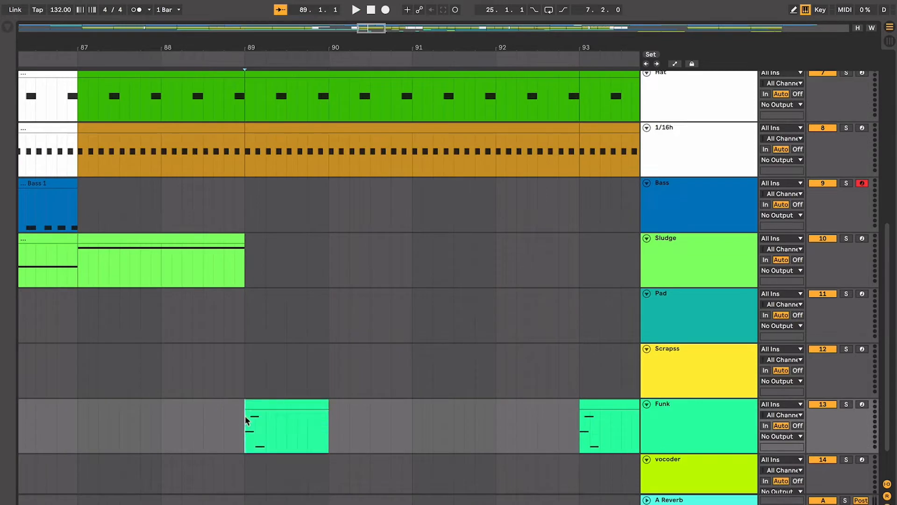
left_click(223, 418)
key("space")
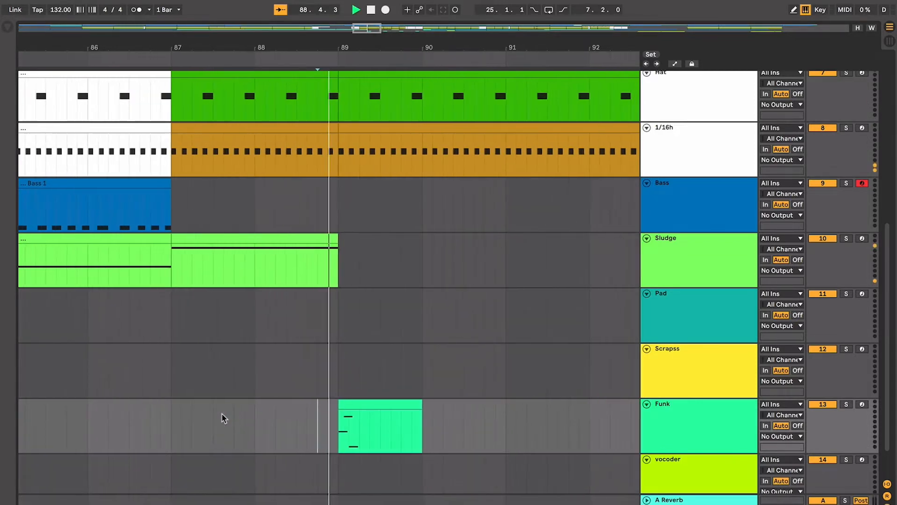
Select the "more glass" clip at bar 91 on the ReverseStrettched Metal So track and view it up close during playback
scroll(350, 437, "down", 3)
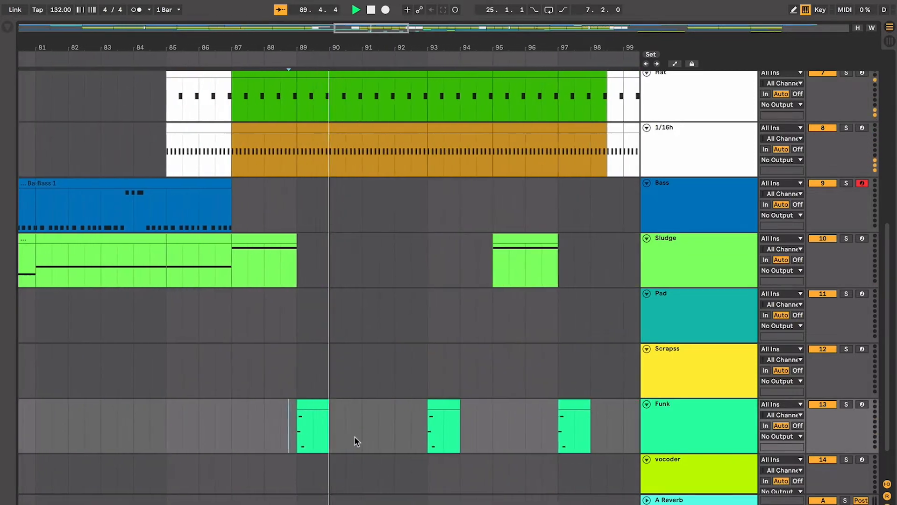
scroll(399, 423, "up", 1)
scroll(400, 423, "up", 1)
scroll(399, 423, "right", 1)
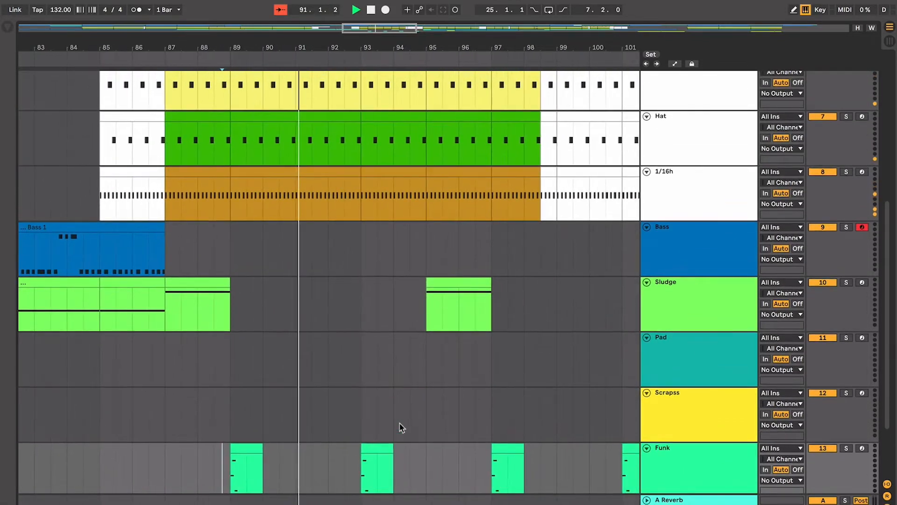
scroll(400, 423, "down", 2)
scroll(400, 424, "up", 7)
left_click(289, 131)
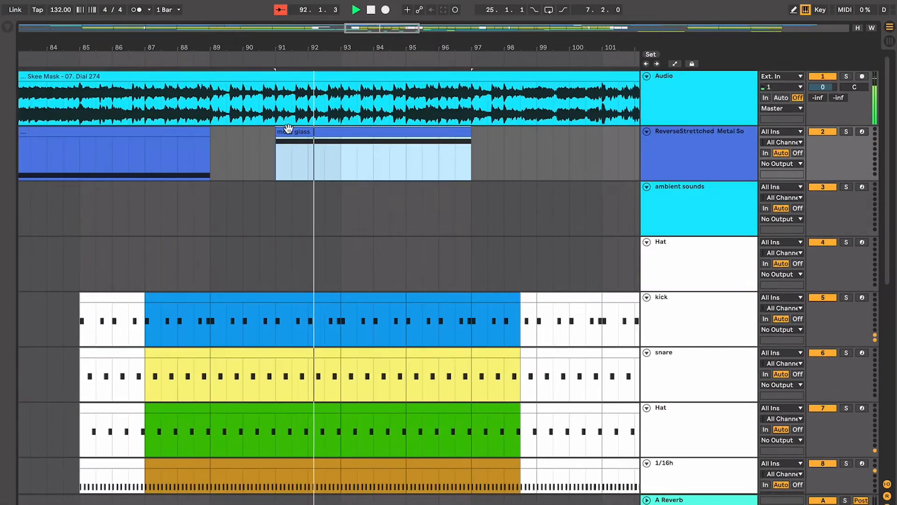
key("plus")
key("plus")
key("plus")
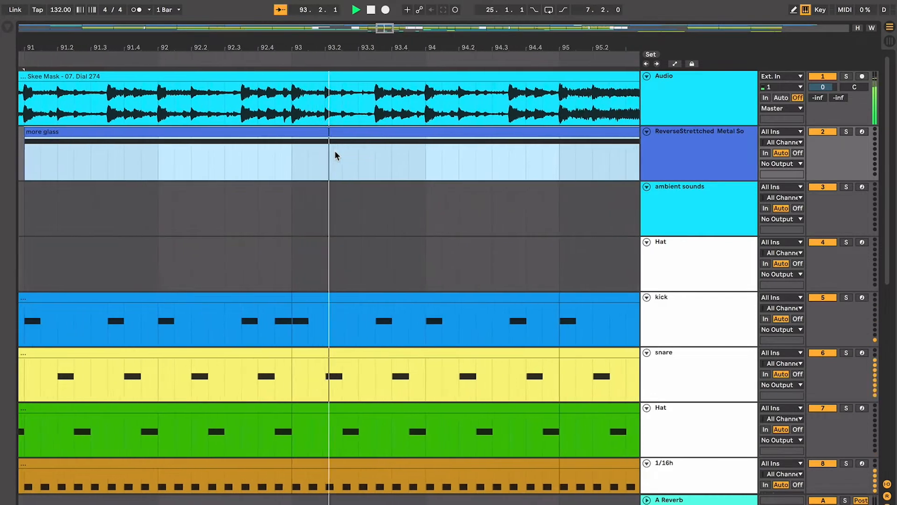
Select the Sludge clip spanning bars 95 to 97 and compare it with the other tracks during playback
scroll(300, 274, "down", 7)
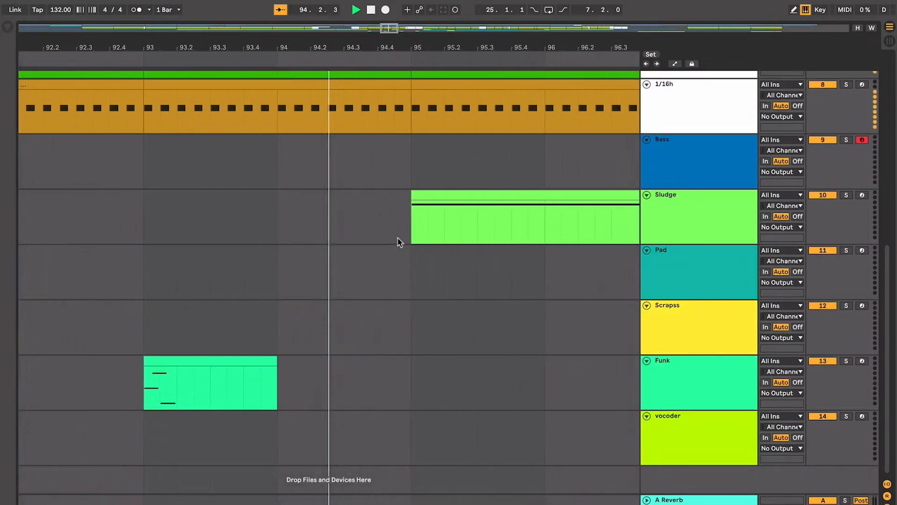
key("minus")
key("minus")
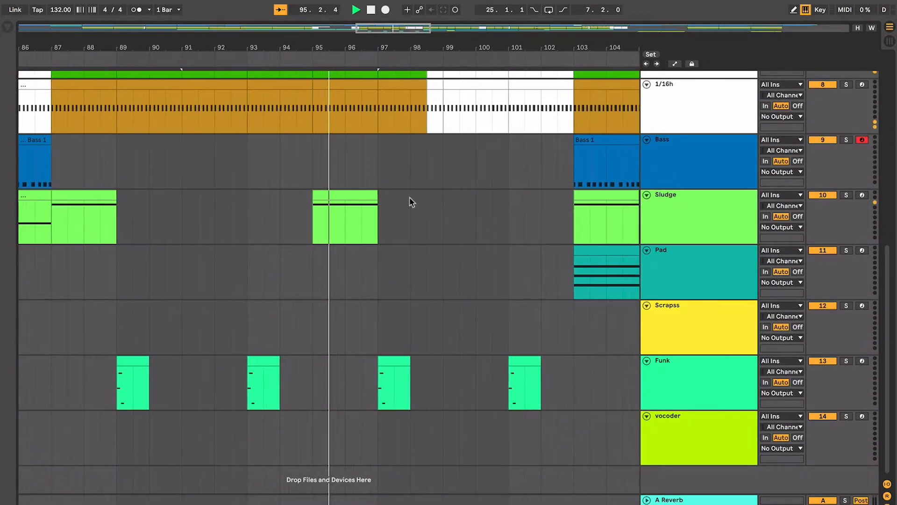
left_click(361, 195)
scroll(362, 200, "right", 1)
scroll(362, 199, "up", 8)
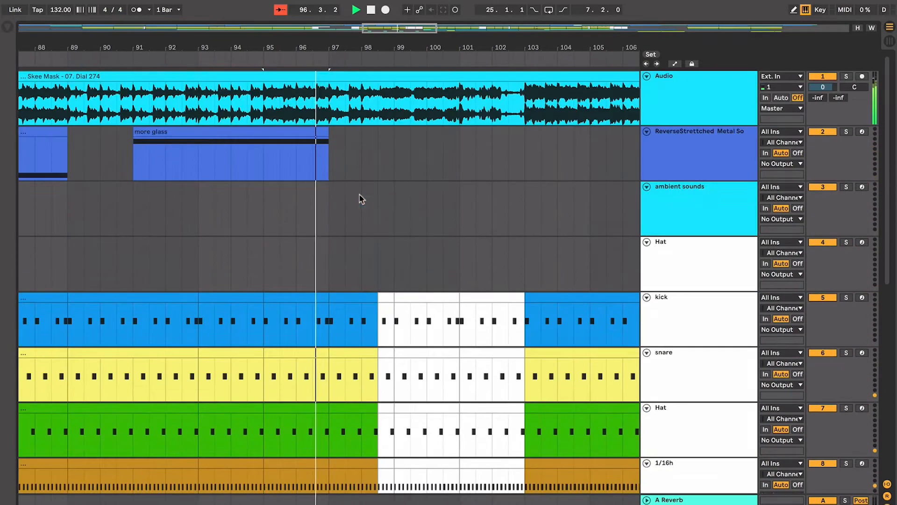
scroll(335, 159, "down", 8)
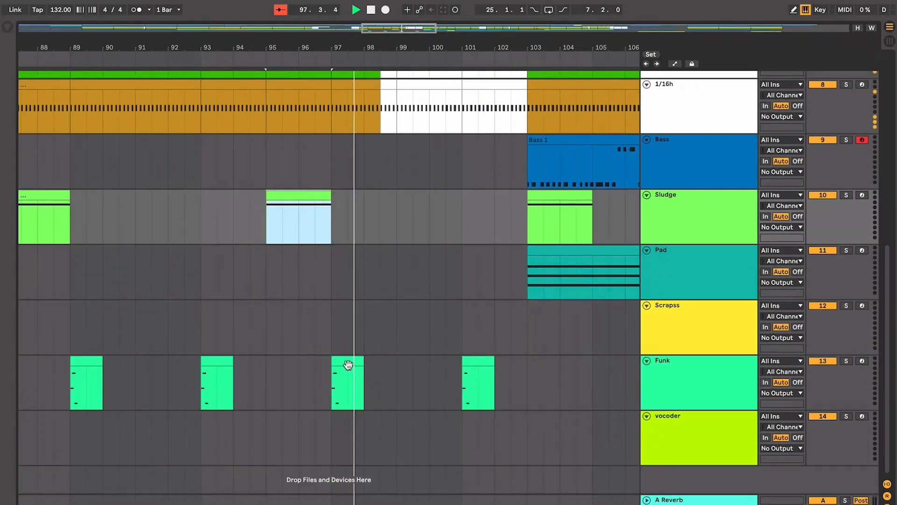
Select the white kick, snare, Hat and 1/16h clips between bars 98 and 103 during playback and stop playback after bar 103
key("minus")
key("plus")
key("plus")
key("plus")
key("minus")
key("minus")
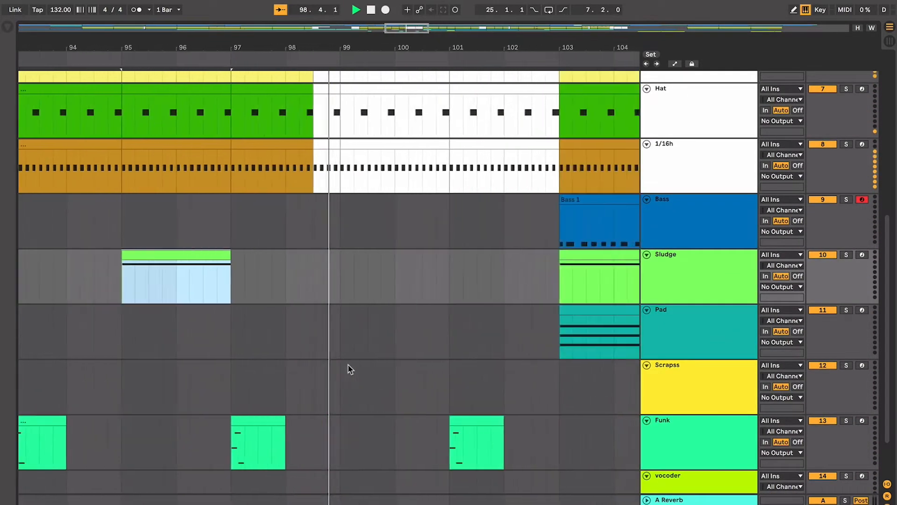
scroll(346, 366, "up", 3)
left_click(315, 268)
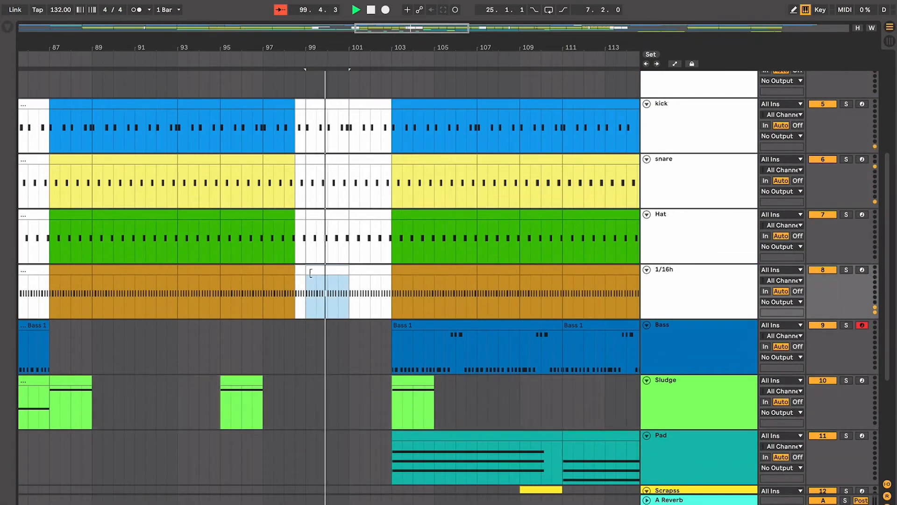
left_click(384, 106, "shift")
key("plus")
key("plus")
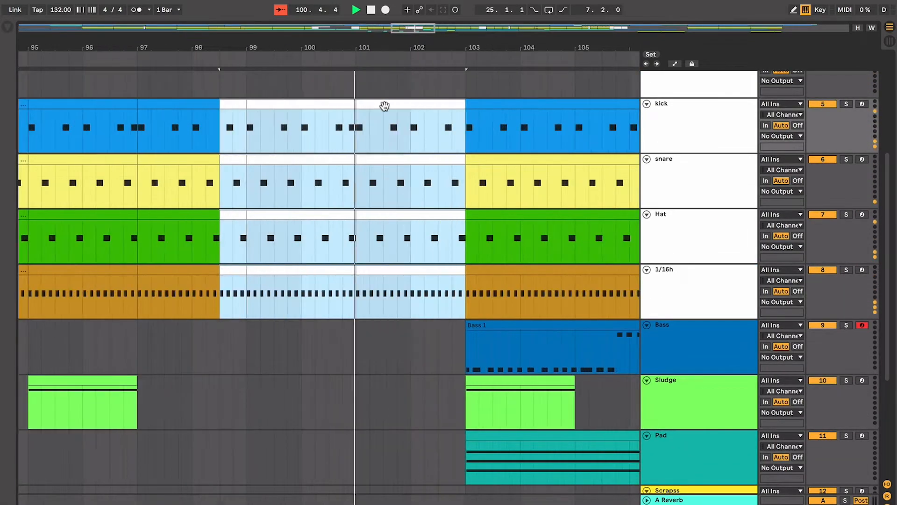
scroll(385, 107, "down", 3)
scroll(386, 107, "up", 3)
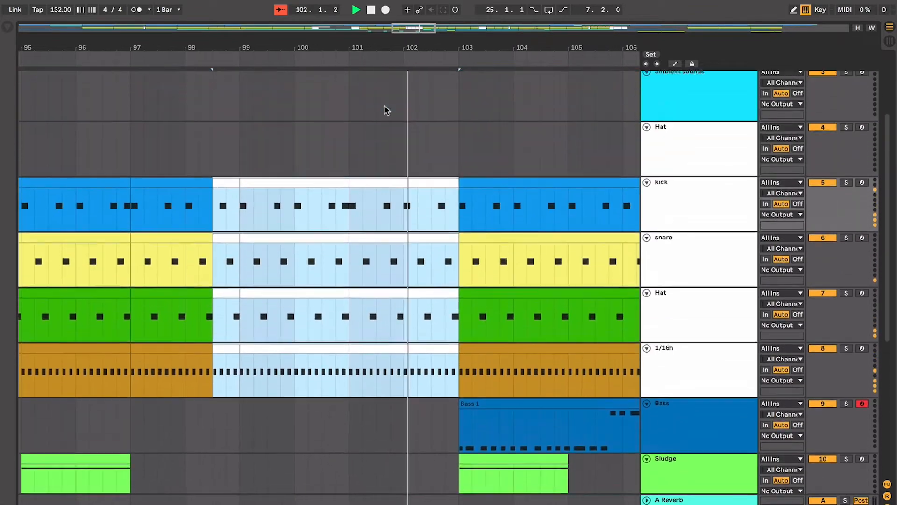
key("minus")
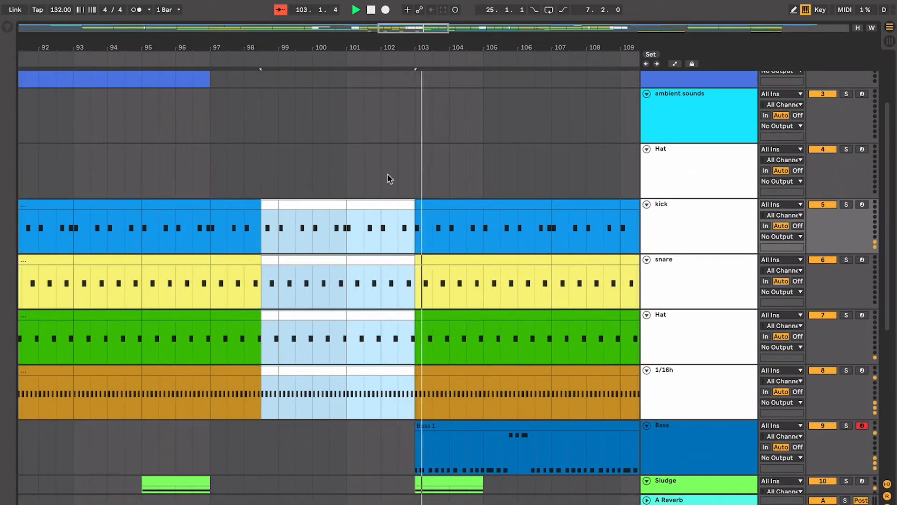
key("space")
Look back over the section from bar 85 and place the insert marker on the Hat track where the white clips start at bar 98.3
scroll(388, 178, "down", 3)
scroll(388, 178, "left", 4)
scroll(388, 177, "down", 3)
scroll(388, 178, "left", 3)
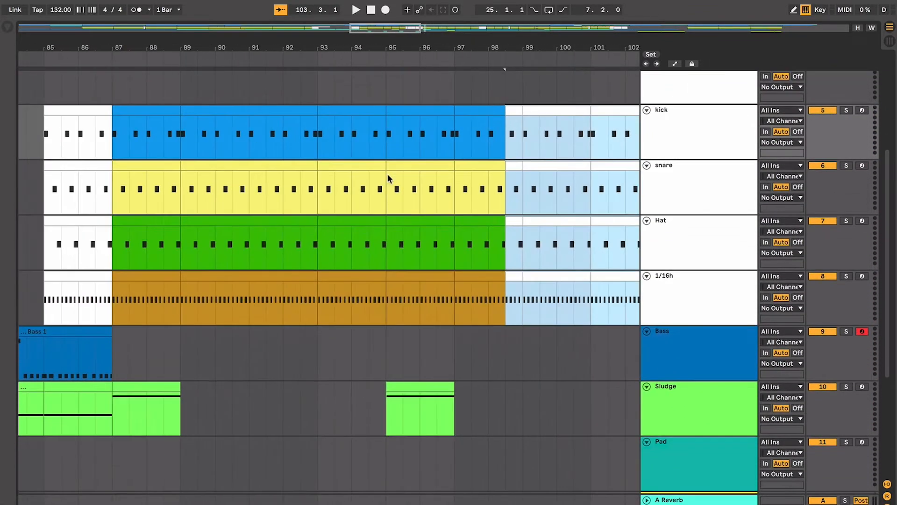
key("minus")
scroll(388, 178, "down", 5)
scroll(388, 178, "up", 3)
scroll(388, 178, "right", 2)
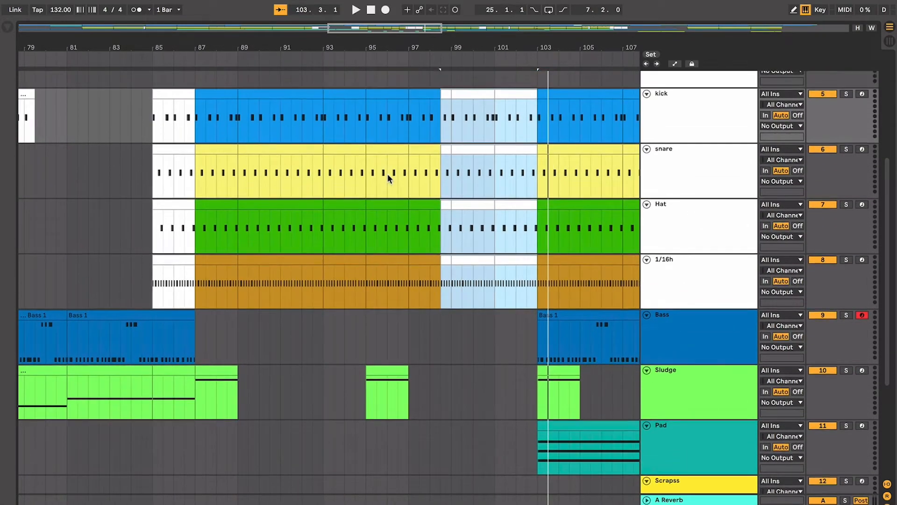
left_click(198, 240)
key("Right")
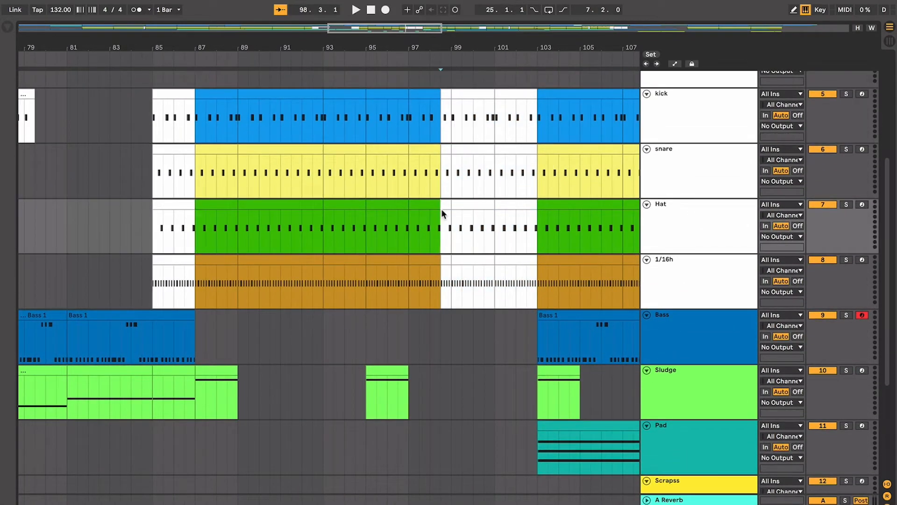
Select the Sludge clip spanning bars 87 to 89, play it briefly and stop
scroll(441, 209, "down", 2)
scroll(441, 209, "left", 2)
left_click(312, 326)
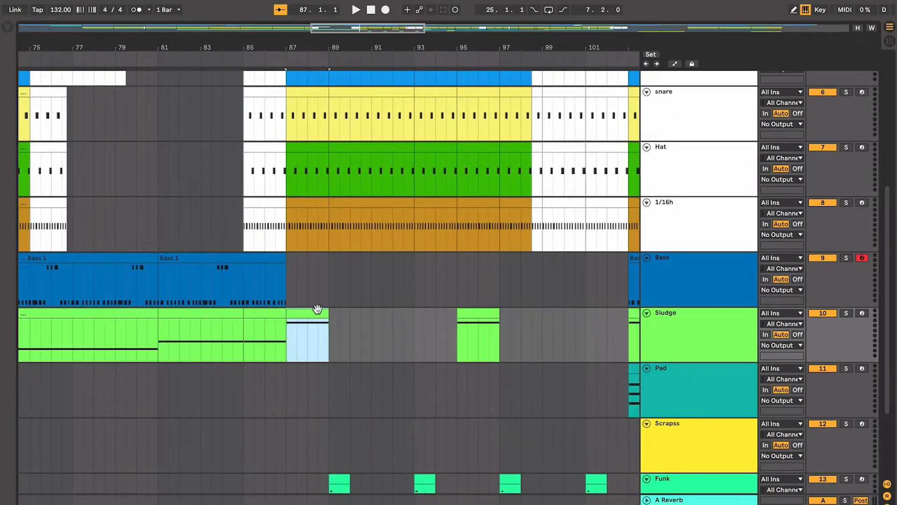
key("space")
scroll(317, 309, "left", 2)
key("space")
scroll(317, 308, "down", 3)
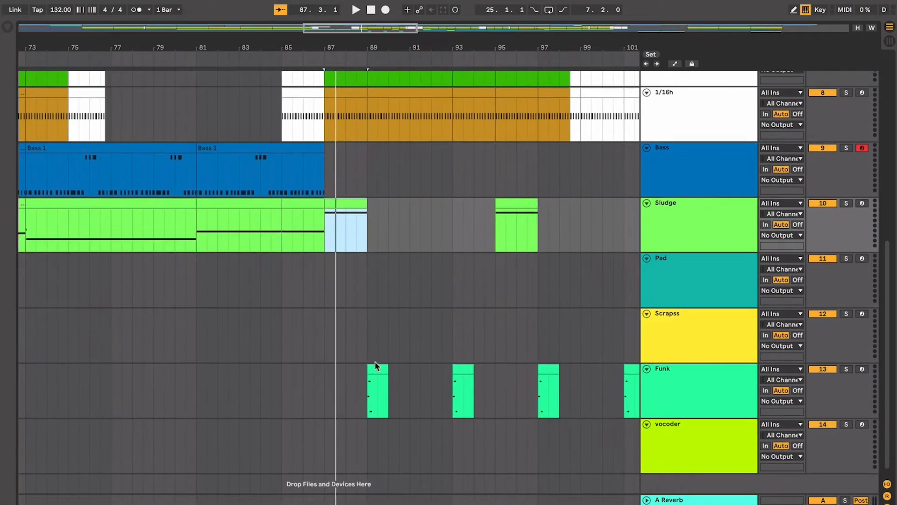
Select the Funk clip at bar 89 and examine how the Funk clips repeat against the other tracks up to bar 103
left_click(375, 360)
scroll(375, 361, "up", 2)
scroll(375, 361, "right", 2)
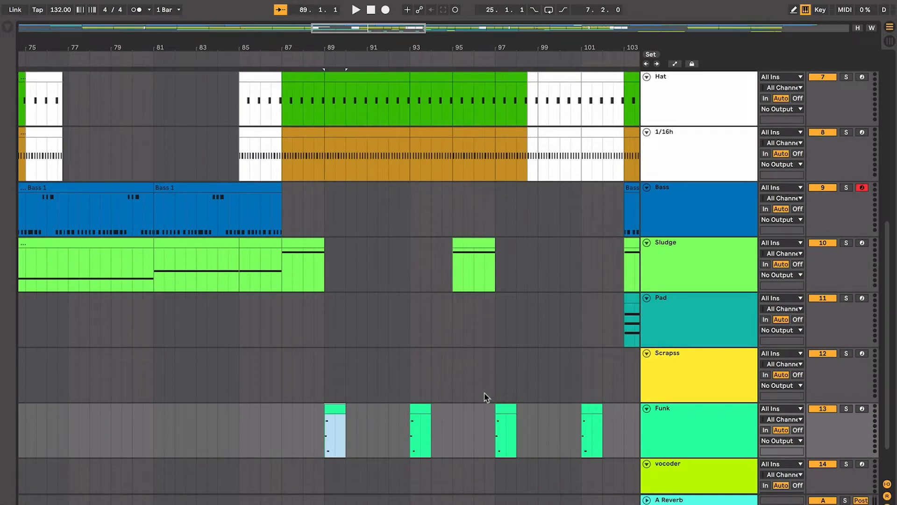
scroll(484, 397, "up", 1)
scroll(485, 398, "right", 2)
scroll(453, 373, "up", 1)
scroll(452, 372, "right", 1)
scroll(452, 372, "down", 2)
scroll(452, 372, "left", 12)
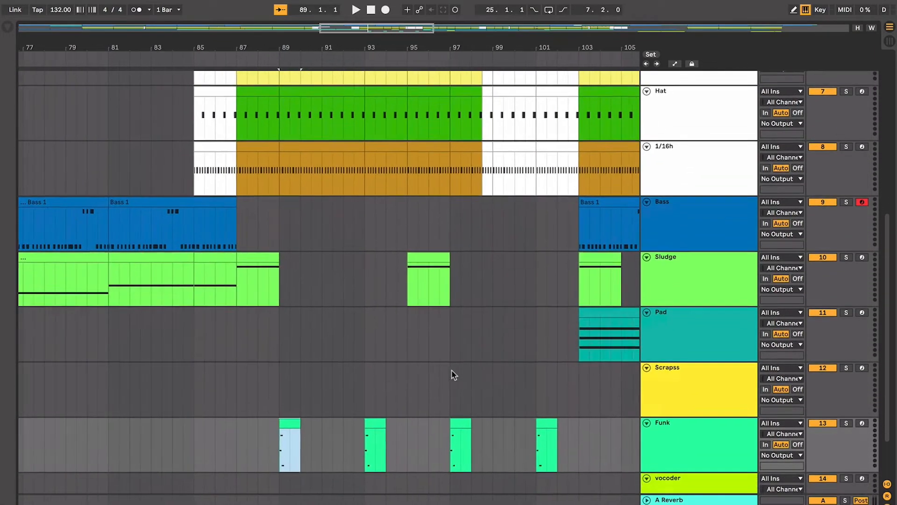
Select the area from bar 89.3 to about bar 102 on the Bass track and the tracks below it down to Funk
scroll(166, 249, "right", 14)
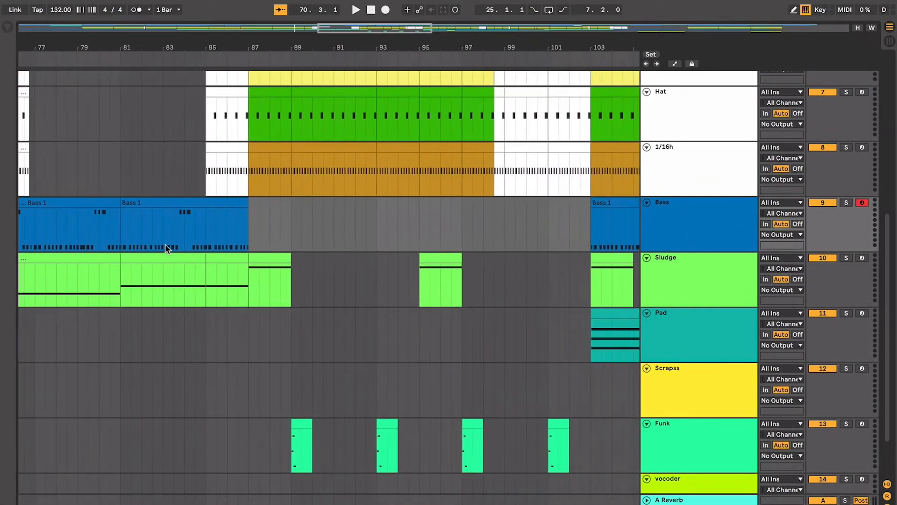
left_click_drag(269, 216, 545, 421)
scroll(545, 420, "up", 2)
scroll(545, 421, "right", 1)
scroll(545, 421, "up", 3)
scroll(545, 421, "right", 2)
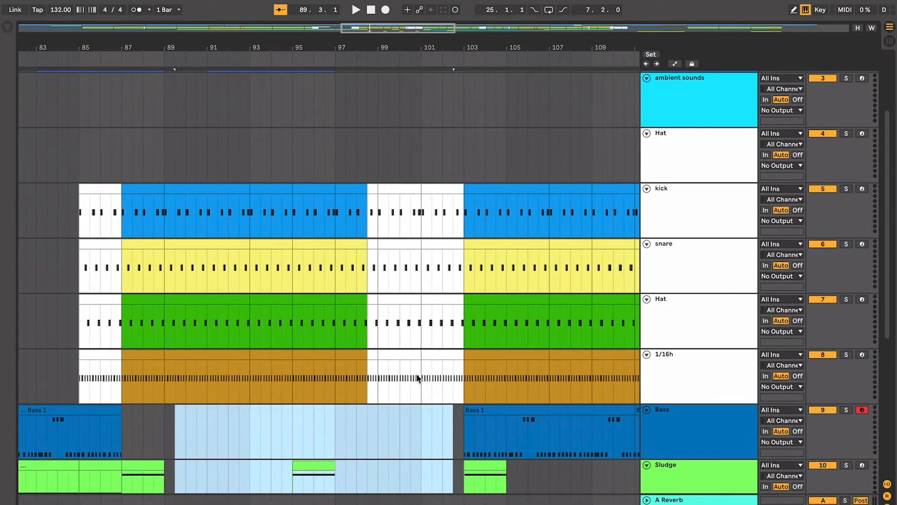
Select the white kick, snare, Hat and 1/16h clips from bar 98.3 to 103, play them and stop
left_click(372, 355)
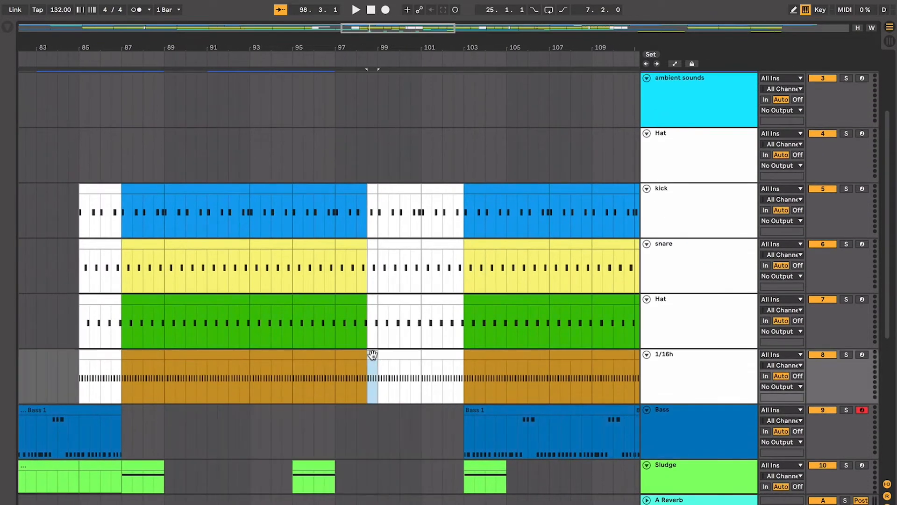
left_click(449, 188, "shift")
key("plus")
key("plus")
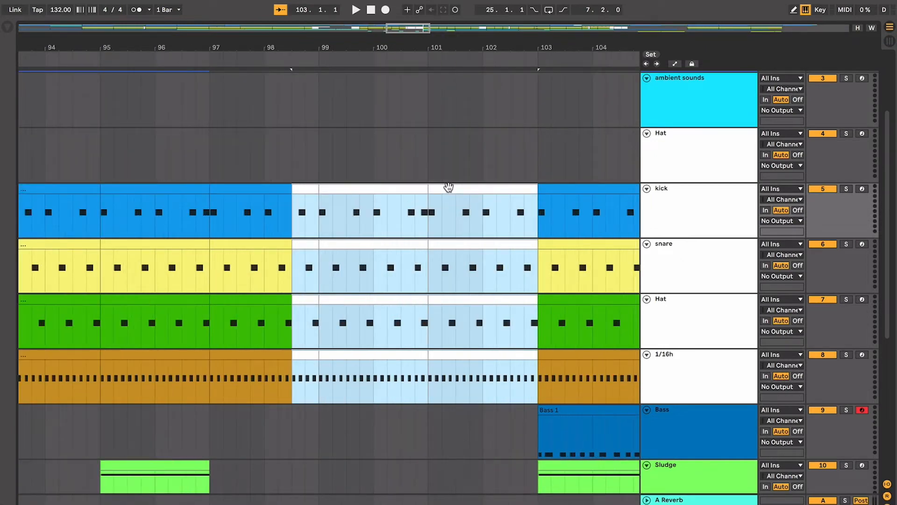
key("space")
scroll(449, 190, "down", 1)
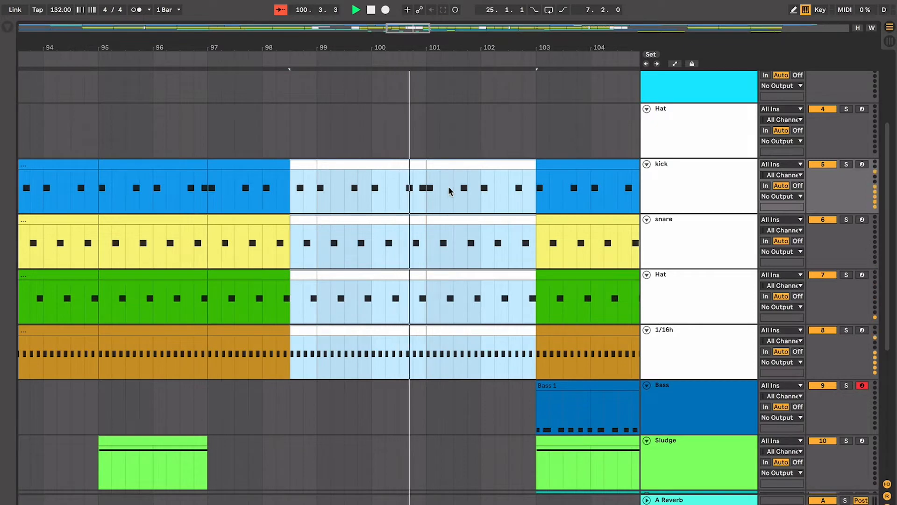
key("space")
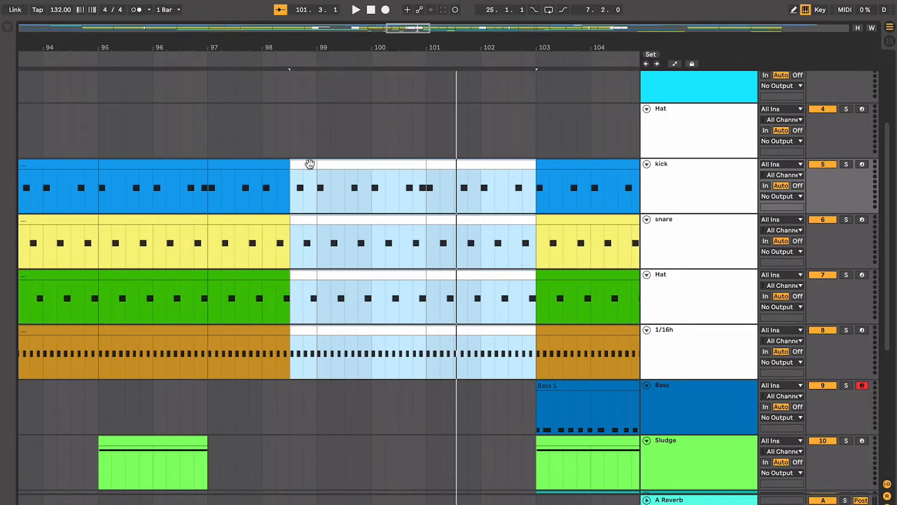
Select the short white kick clip between bars 98.3 and 99
scroll(421, 244, "down", 5)
scroll(421, 244, "right", 3)
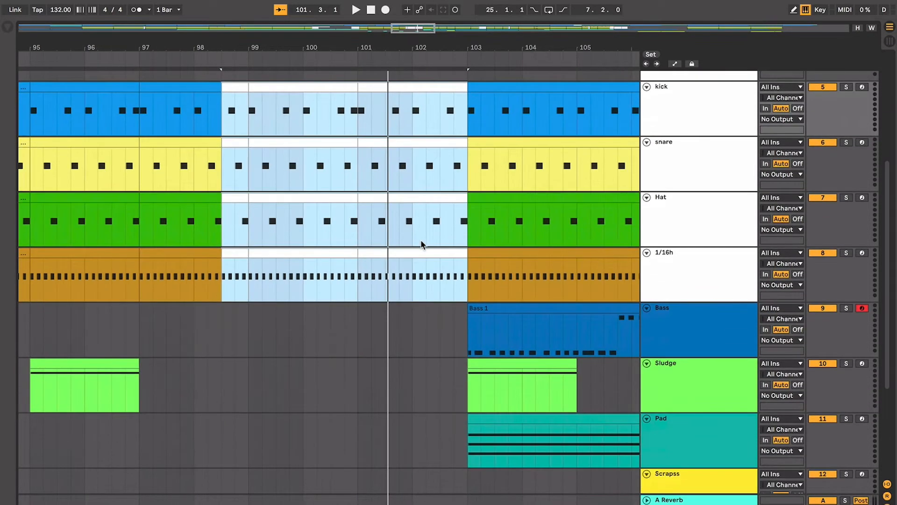
scroll(387, 275, "up", 4)
scroll(387, 276, "left", 2)
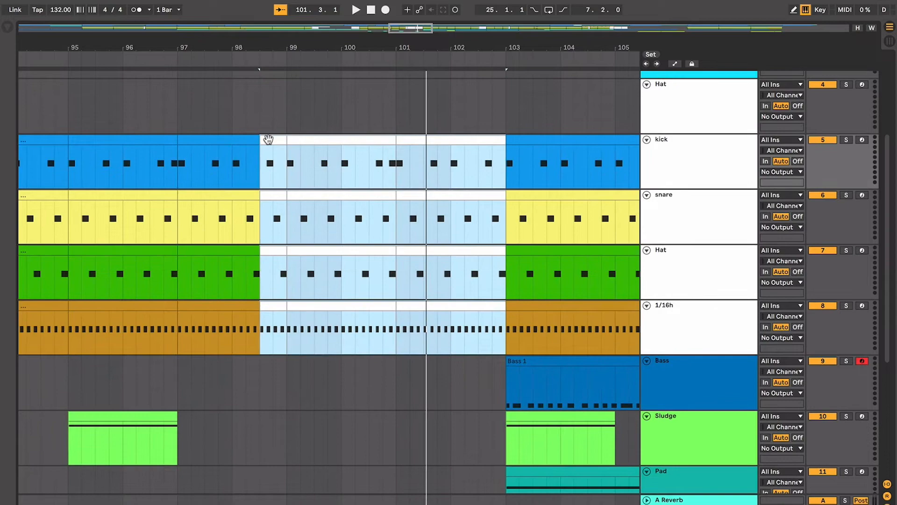
left_click(268, 140)
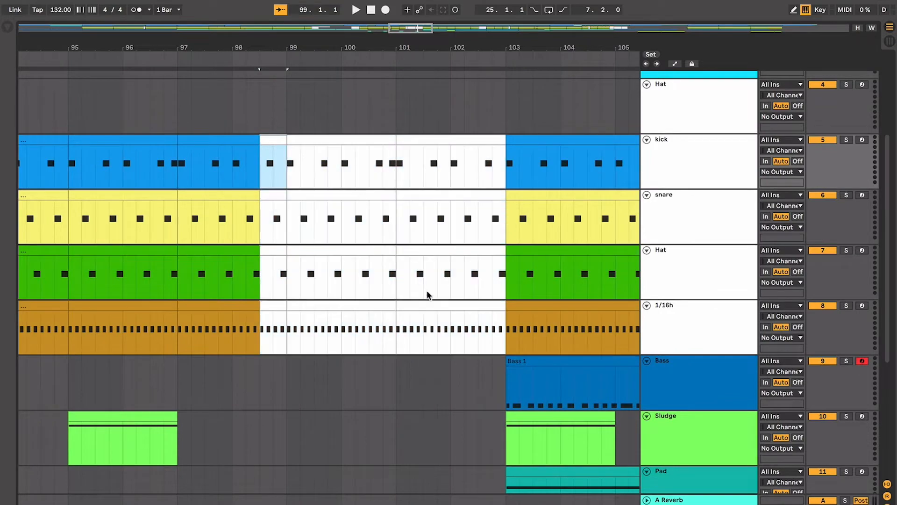
Place the insert marker on the Hat track at bar 95 and in its white clip at bar 98.4
left_click(437, 308)
scroll(437, 307, "left", 8)
scroll(437, 307, "up", 2)
left_click(264, 280)
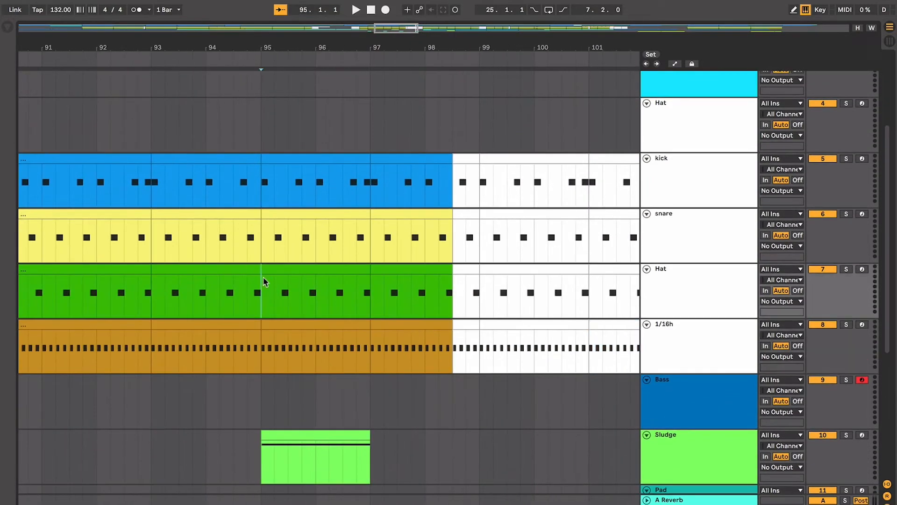
scroll(264, 281, "right", 8)
scroll(264, 281, "down", 1)
left_click(278, 281)
scroll(278, 282, "right", 2)
scroll(278, 282, "down", 1)
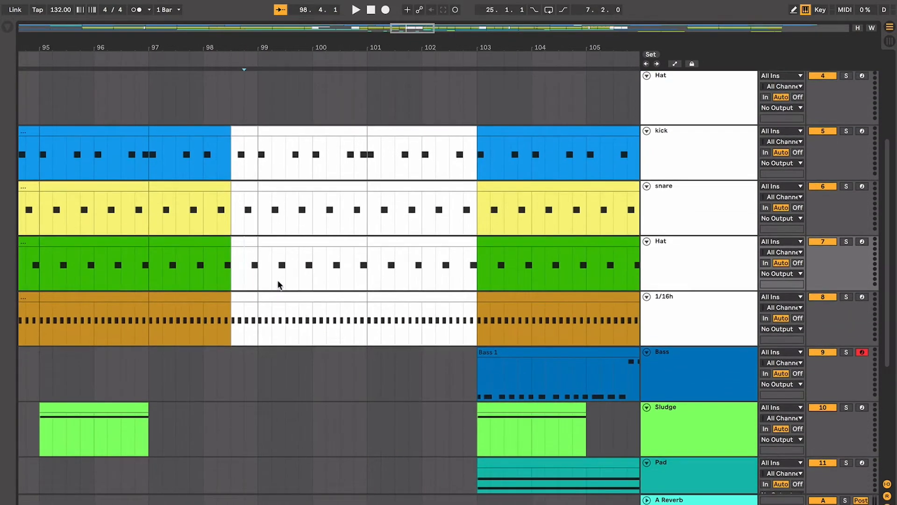
Select parts of the white kick, snare, Hat and 1/16h clips between bars 98.3 and 103, including the last bar on all four tracks
key("minus")
key("minus")
scroll(278, 283, "down", 1)
scroll(278, 282, "left", 2)
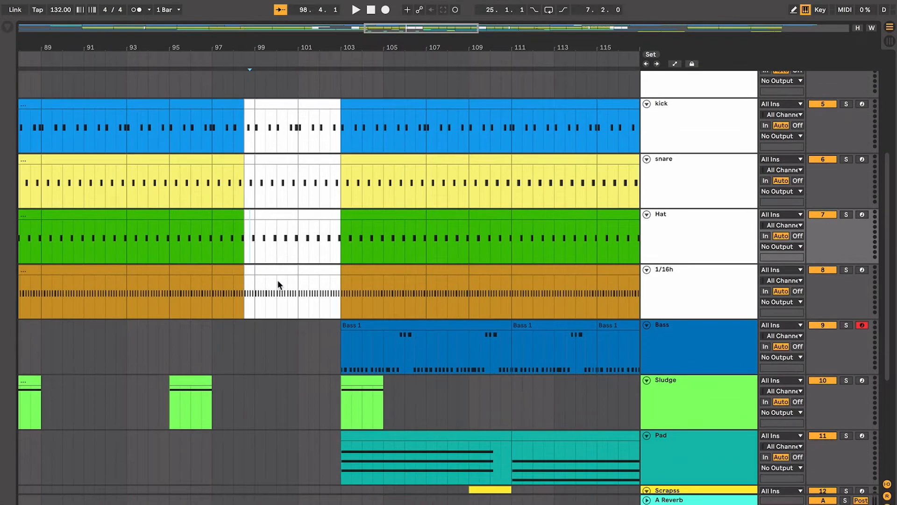
scroll(278, 282, "up", 2)
left_click(256, 180)
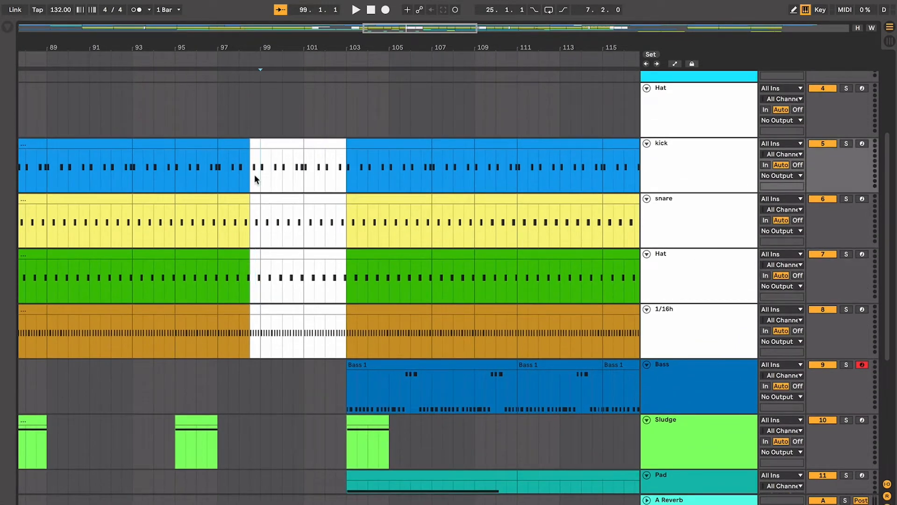
left_click_drag(251, 169, 338, 302)
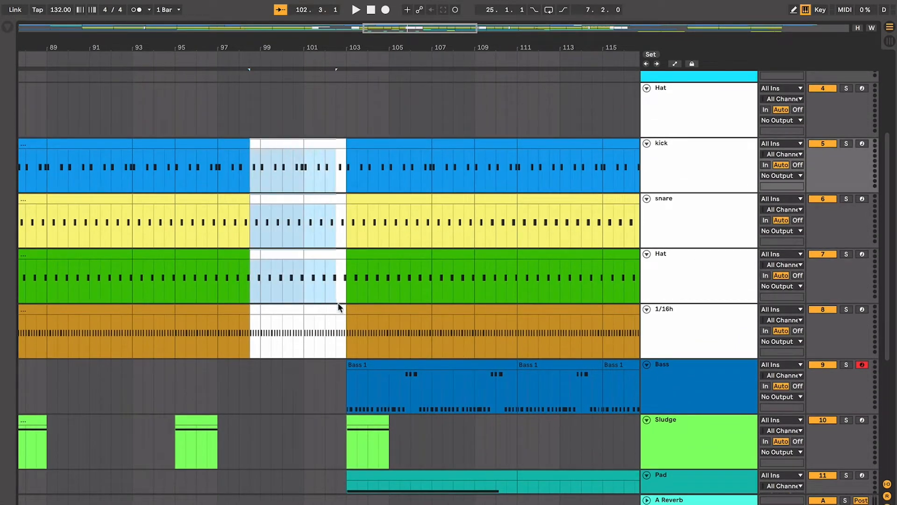
left_click(341, 310)
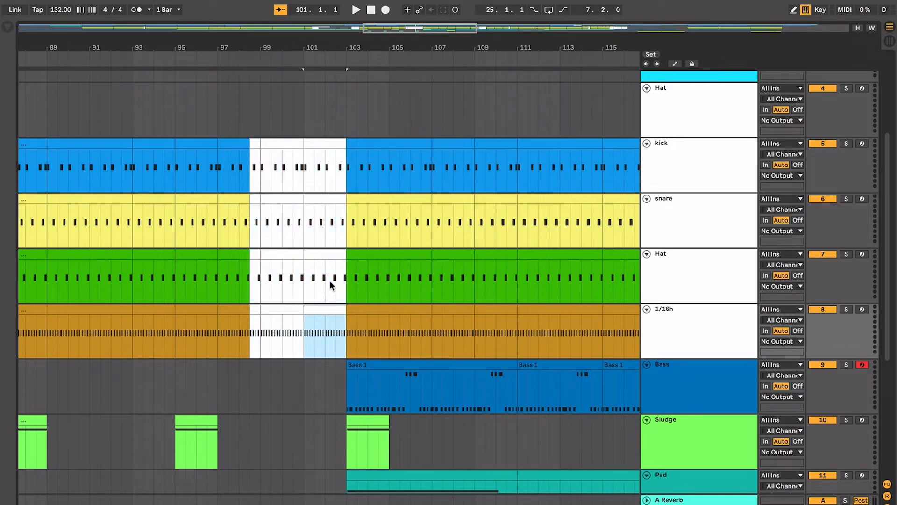
left_click_drag(323, 317, 344, 186)
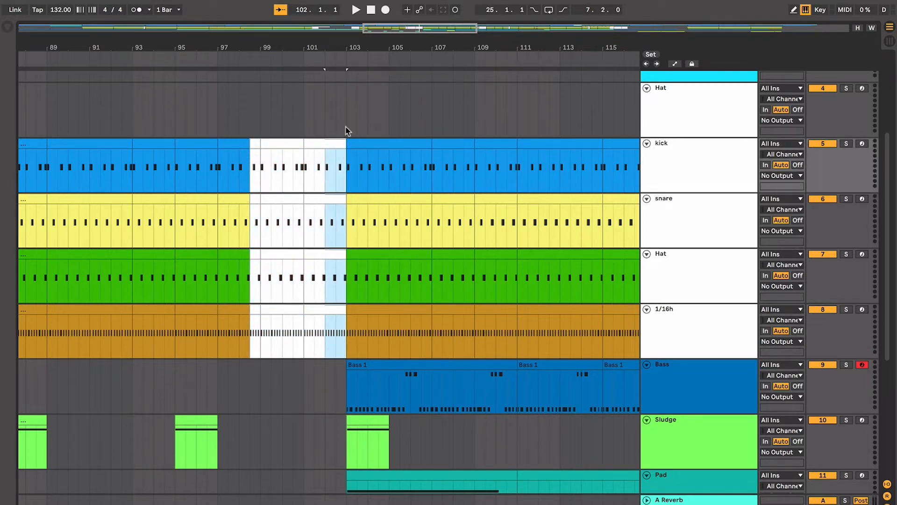
Select bars 98.3 to 103 from the upper Hat track down to 1/16h, play the section and stop
left_click_drag(346, 126, 251, 314)
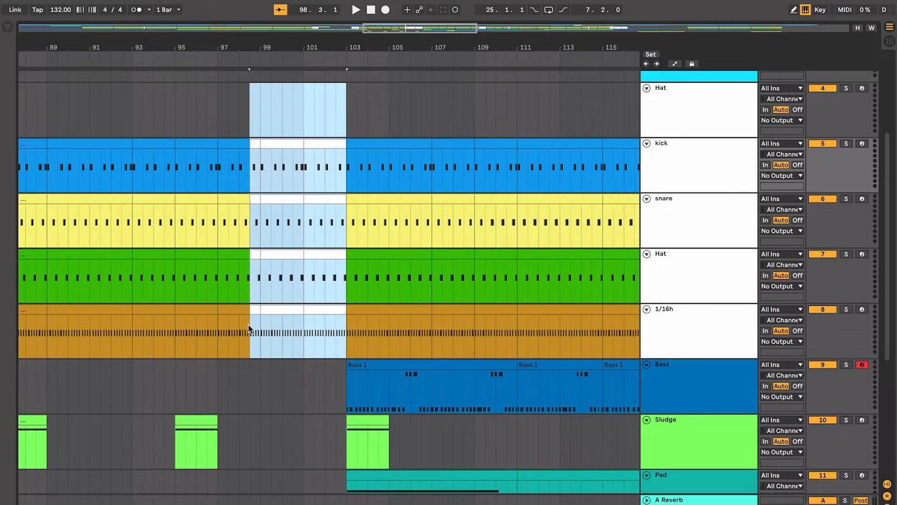
key("space")
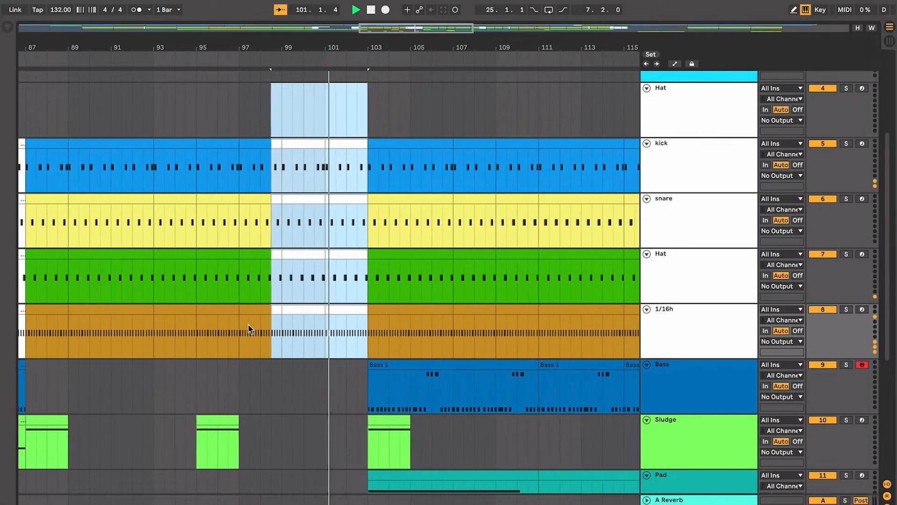
key("space")
scroll(250, 329, "down", 5)
scroll(250, 328, "up", 1)
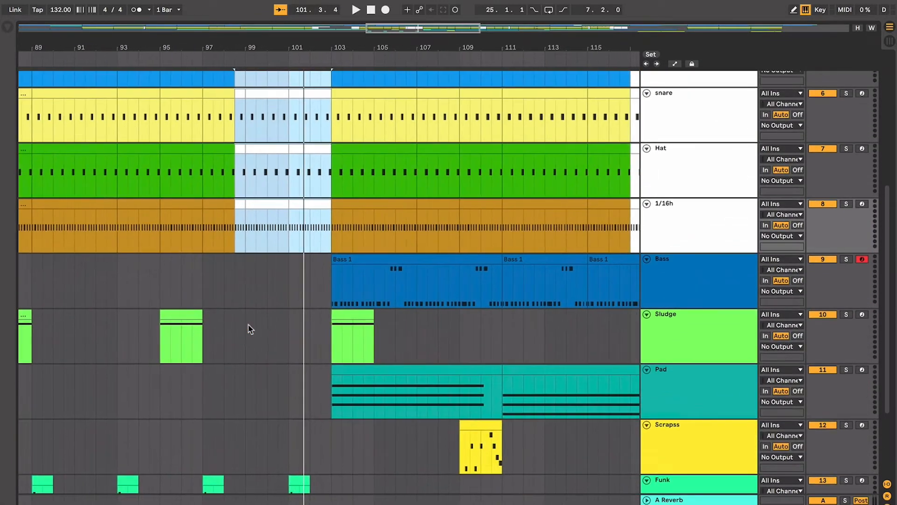
Select the Bass clip from bar 103 to 111 and the same bars on the tracks from Bass up to snare
scroll(251, 329, "down", 3)
left_click(324, 258)
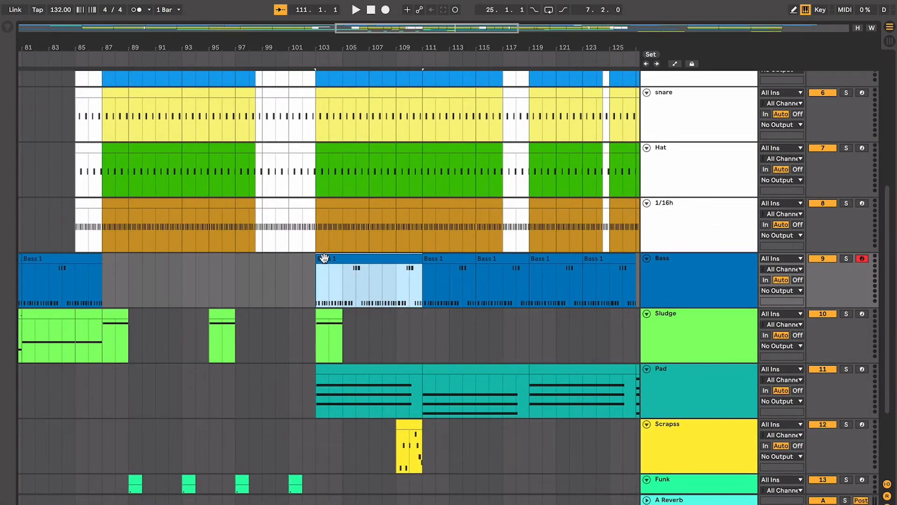
scroll(324, 258, "right", 1)
scroll(324, 258, "up", 1)
left_click_drag(300, 294, 416, 122)
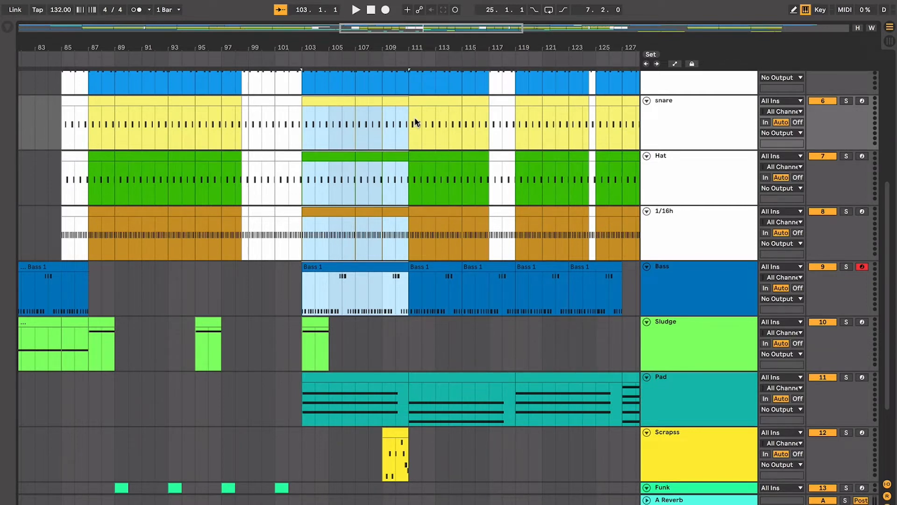
Select bars 1 to 41 from ambient sounds down to Bass, and bars 37 to 89 from Pad up to 1/16h
key("minus")
key("minus")
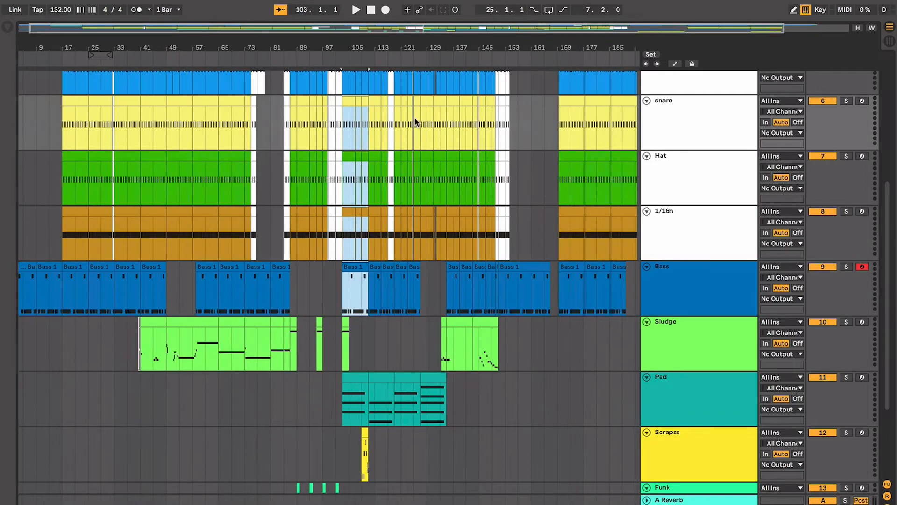
scroll(415, 121, "up", 5)
scroll(415, 121, "right", 2)
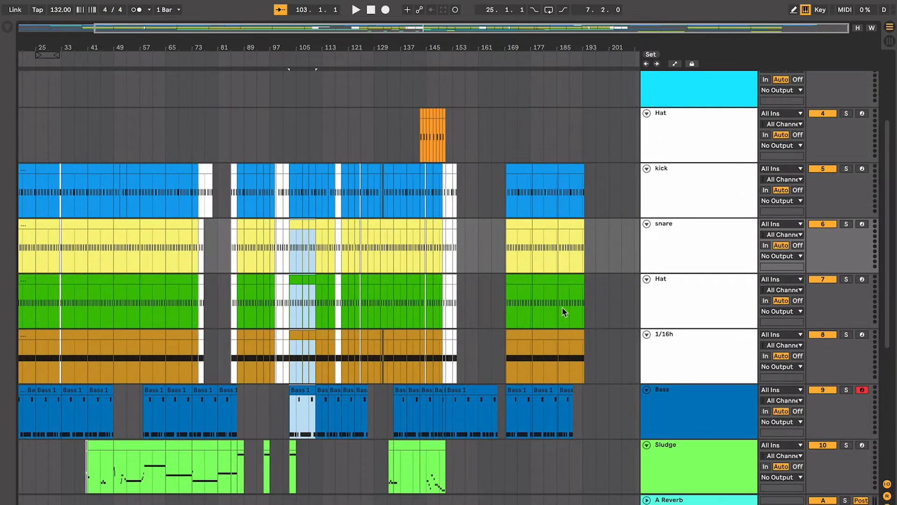
scroll(525, 284, "down", 5)
scroll(526, 285, "left", 3)
scroll(525, 285, "up", 4)
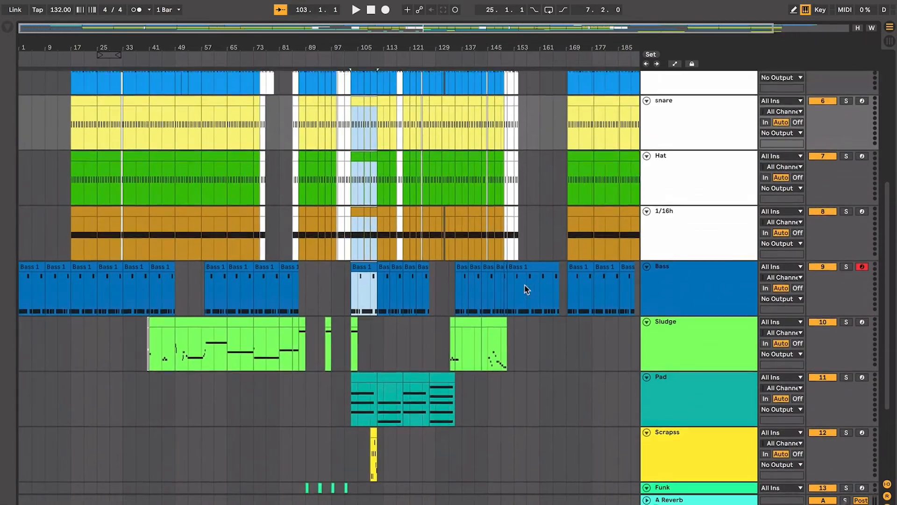
scroll(526, 285, "up", 4)
left_click_drag(149, 131, 33, 435)
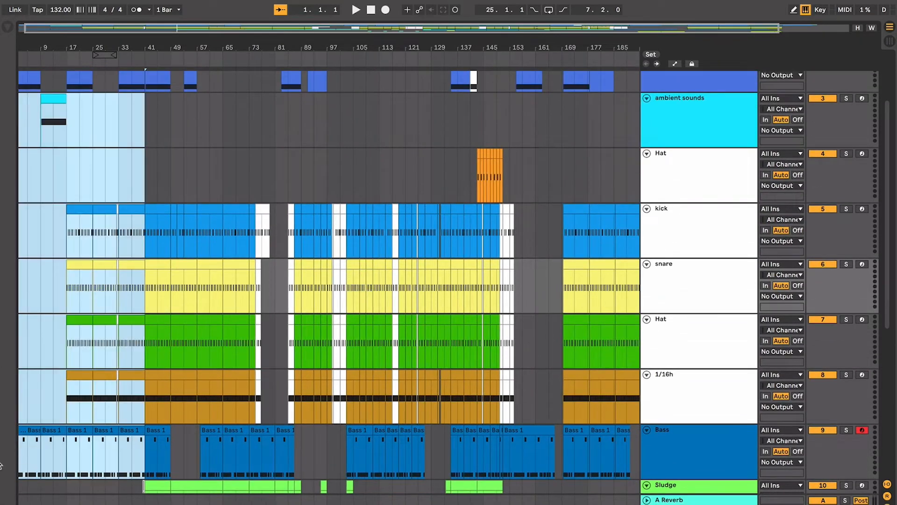
scroll(125, 396, "down", 5)
left_click_drag(132, 357, 295, 187)
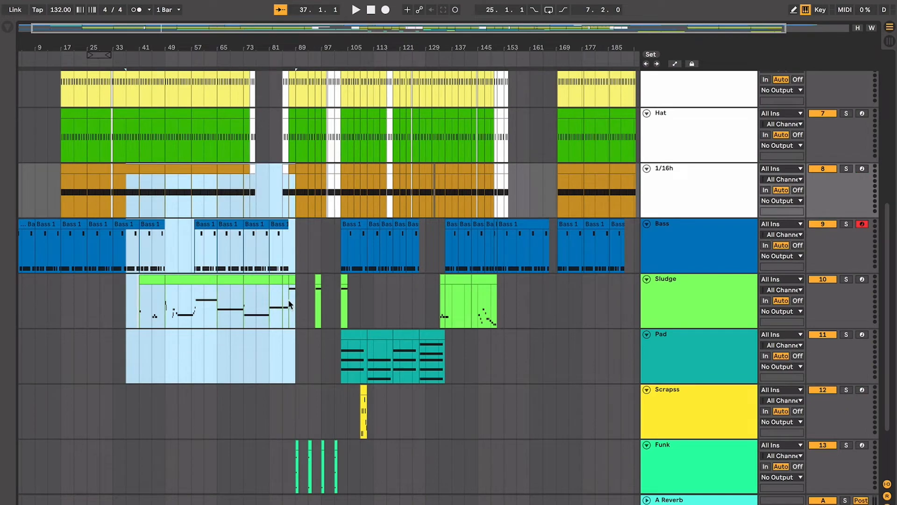
Select the short Sludge clip at bar 95 and the area from bar 101 to 133 on the Pad track
scroll(289, 301, "up", 1)
scroll(289, 302, "right", 1)
left_click_drag(281, 278, 322, 473)
left_click(301, 287)
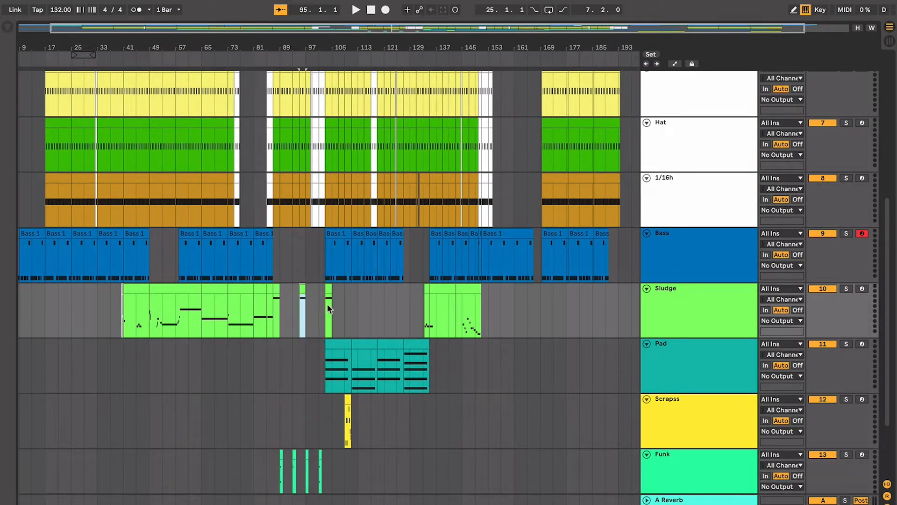
left_click(349, 358)
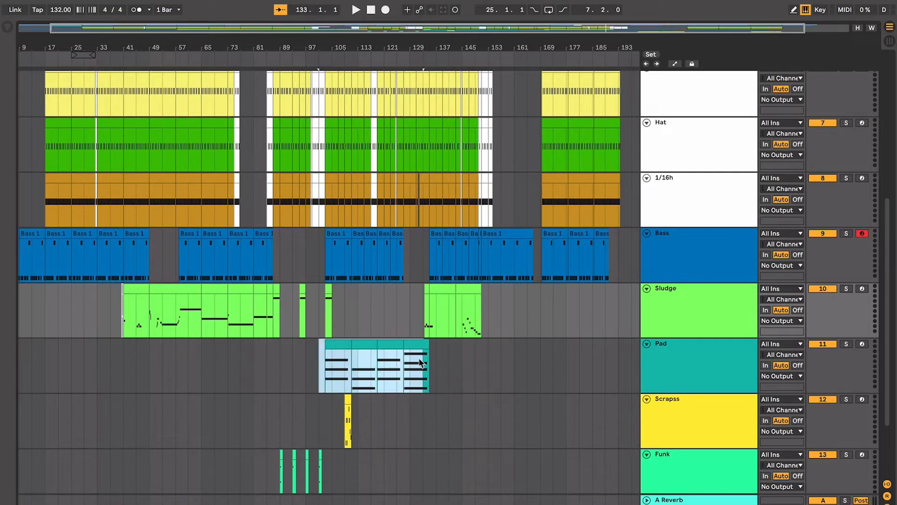
Select bars 105 to 129 on the tracks from Bass up to ambient sounds
left_click_drag(413, 271, 329, 76)
scroll(397, 196, "down", 3)
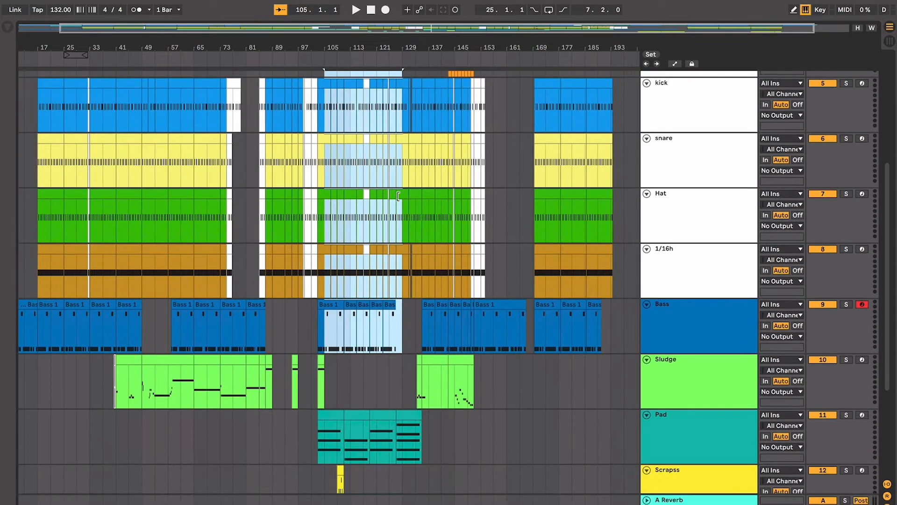
scroll(397, 196, "right", 1)
scroll(397, 195, "up", 6)
scroll(397, 195, "down", 5)
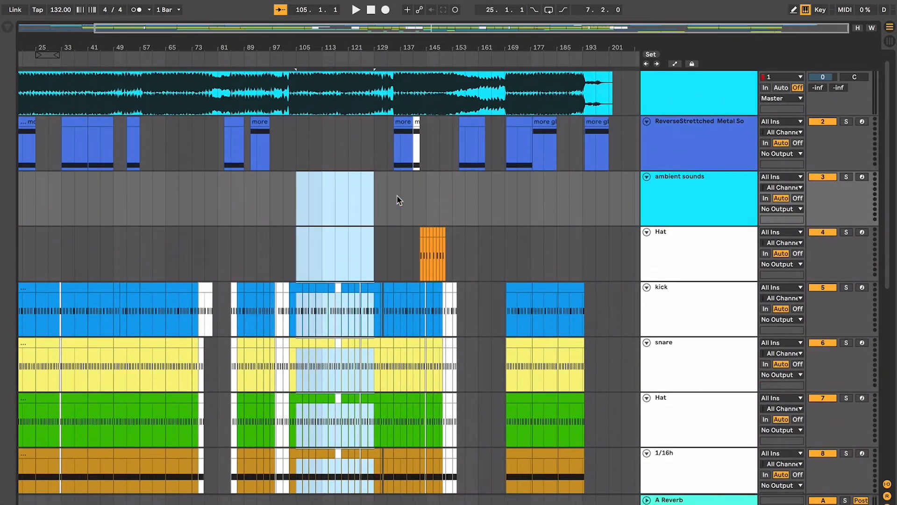
scroll(397, 195, "up", 4)
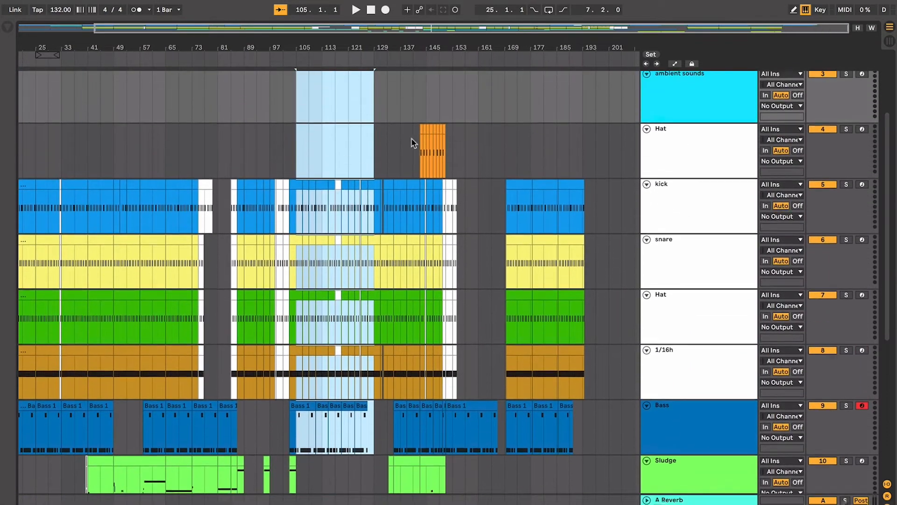
Select the orange Hat clips from bar 143 to 151 and place the insert marker at bar 165 on the snare track
left_click(419, 141)
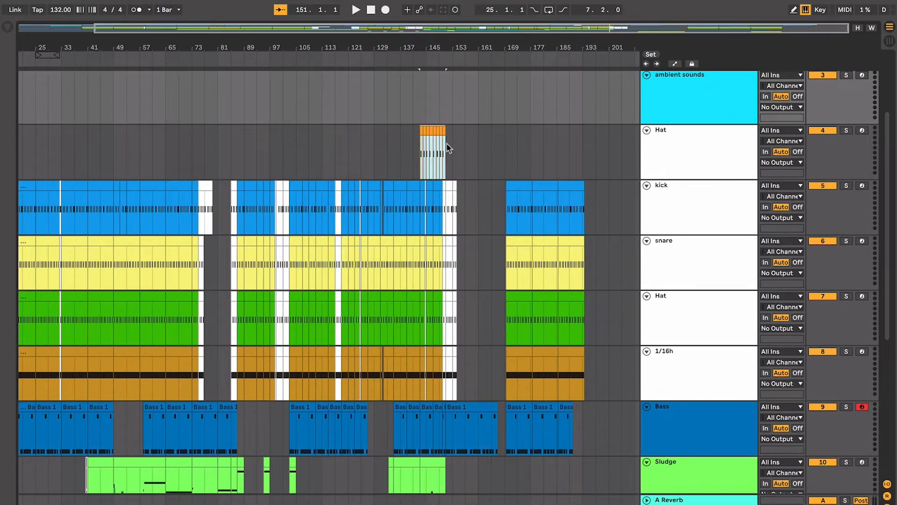
scroll(447, 148, "down", 1)
left_click(497, 239)
scroll(496, 239, "up", 3)
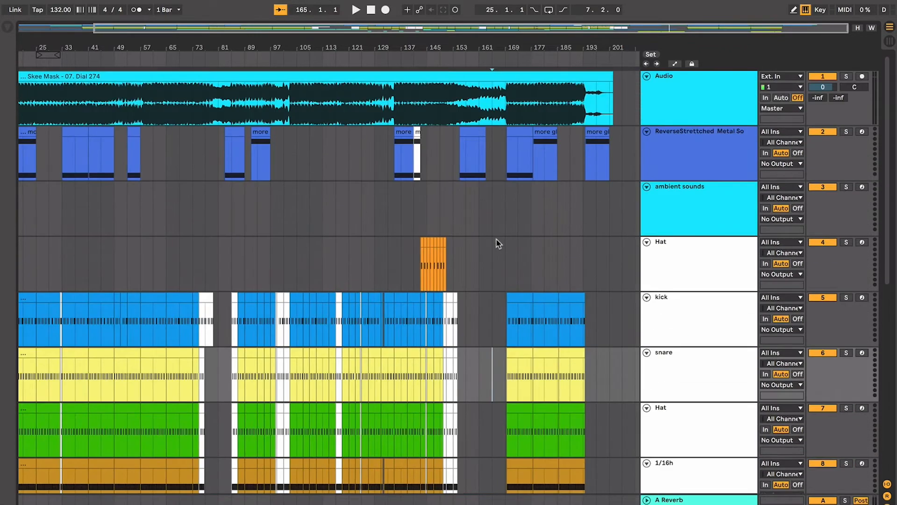
Select the Bass clips between bars 103 and 127 one after another, ending with the clip at bar 123
scroll(497, 239, "down", 4)
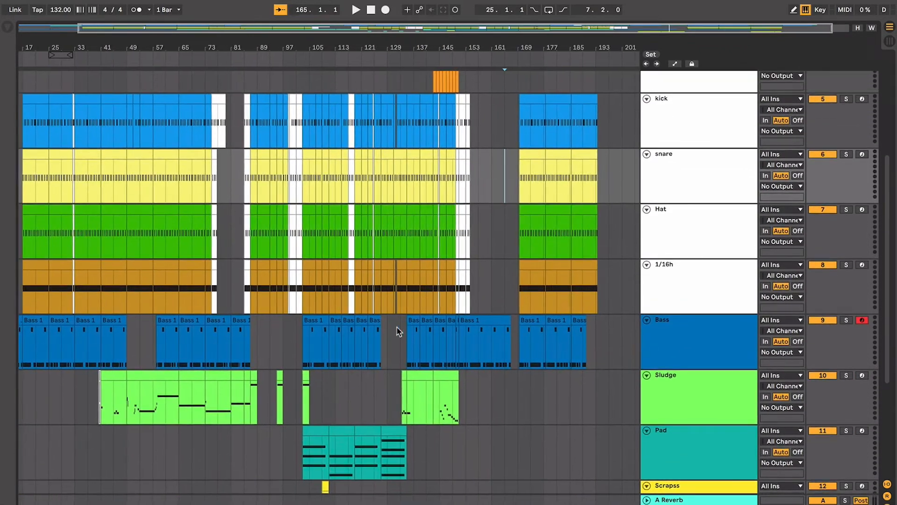
left_click(384, 337)
key("plus")
key("plus")
key("plus")
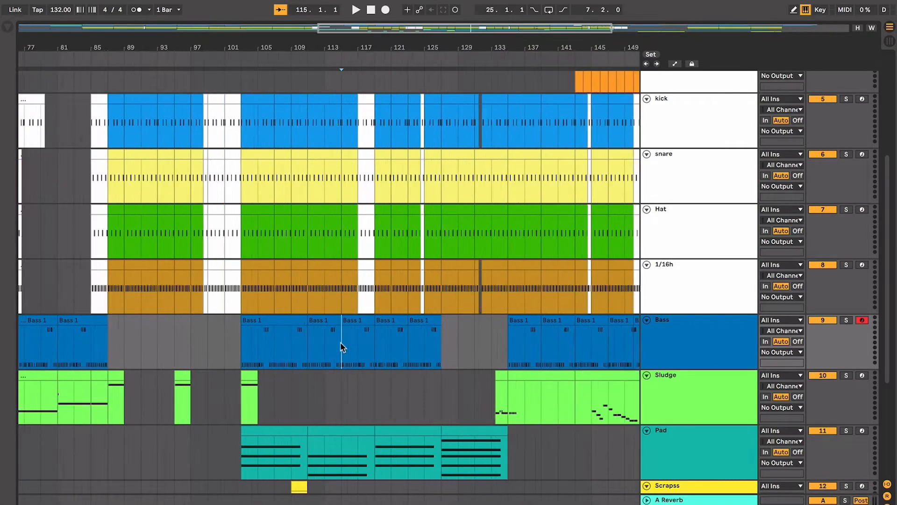
scroll(341, 347, "left", 1)
left_click(361, 316)
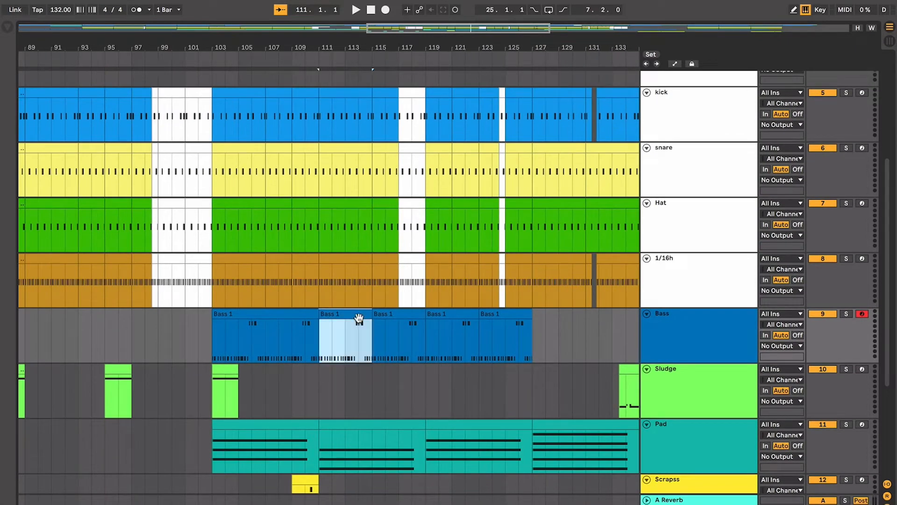
left_click(297, 316, "shift")
left_click(382, 315)
left_click(442, 318)
left_click(489, 314)
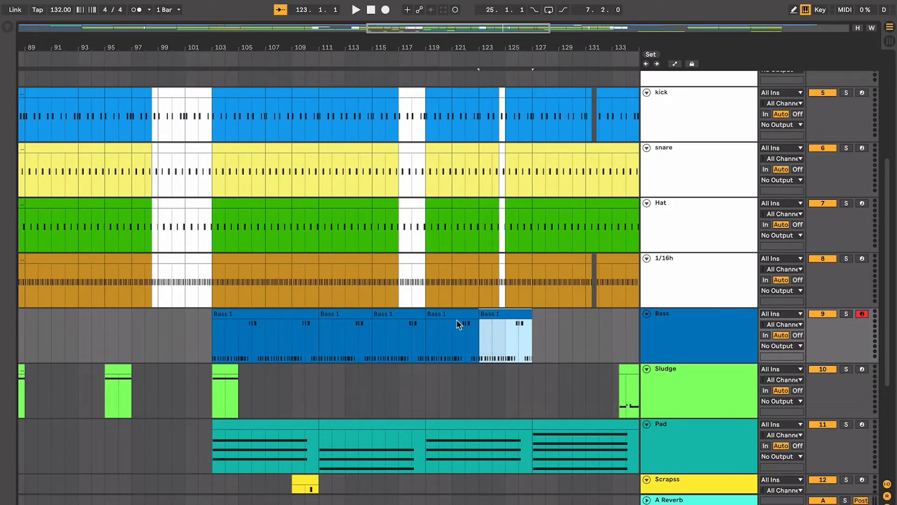
Place the insert marker at bar 103 on the Bass track and play the arrangement from there
scroll(459, 324, "down", 2)
scroll(458, 324, "left", 1)
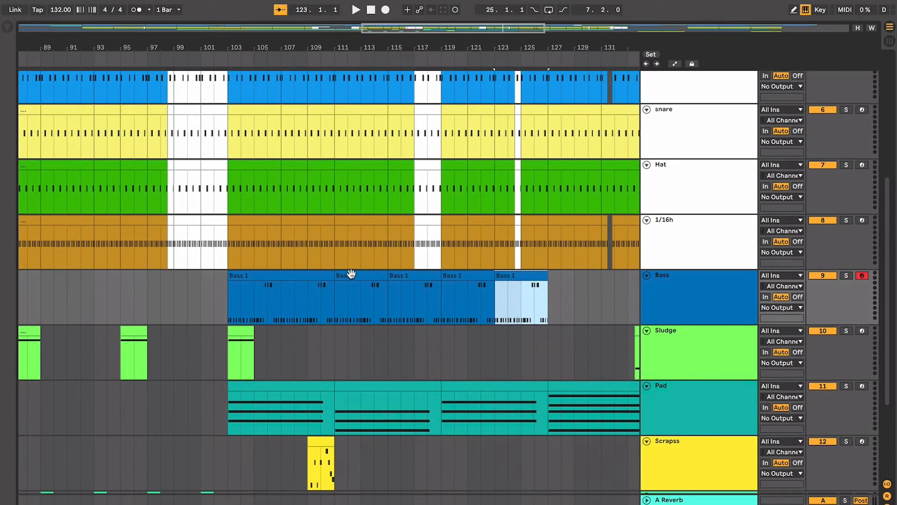
left_click(276, 292)
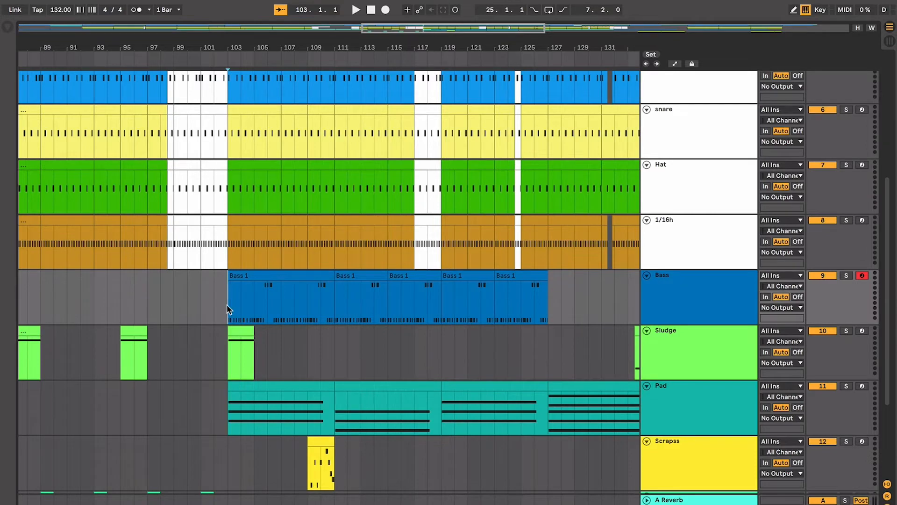
scroll(228, 309, "down", 2)
scroll(228, 309, "left", 1)
key("plus")
key("plus")
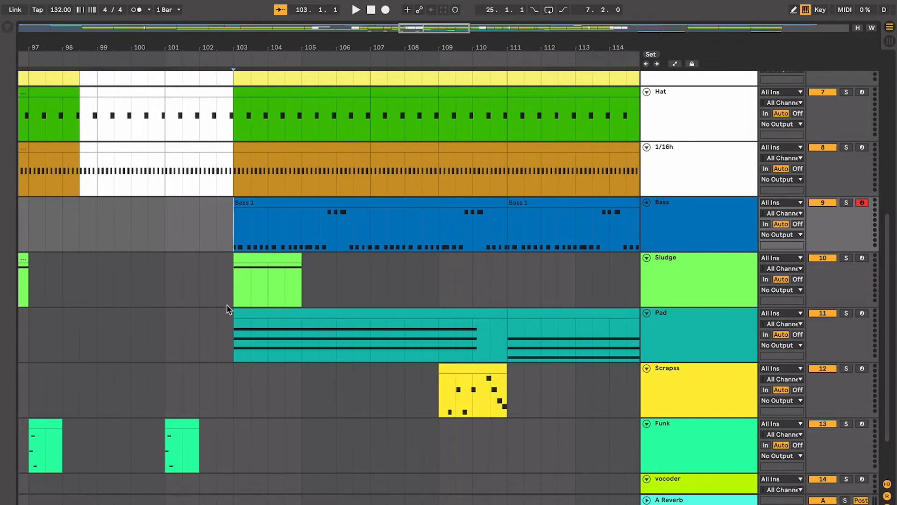
key("space")
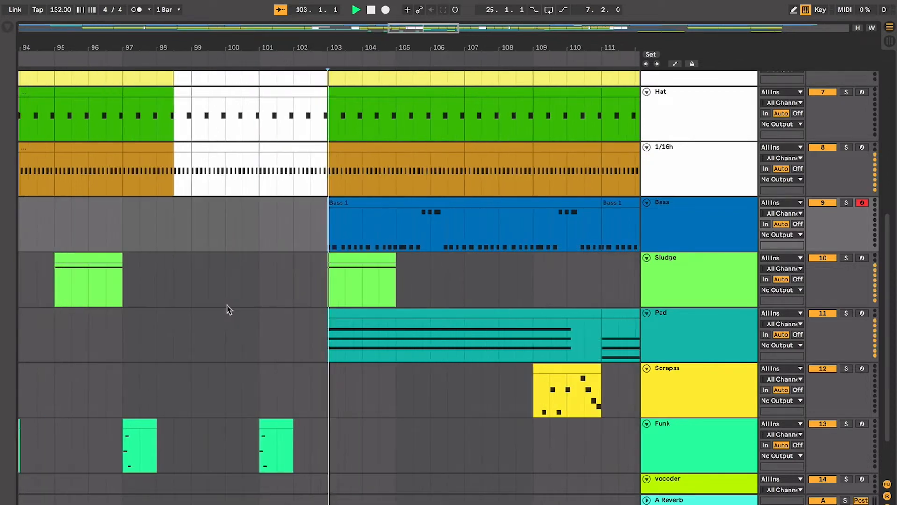
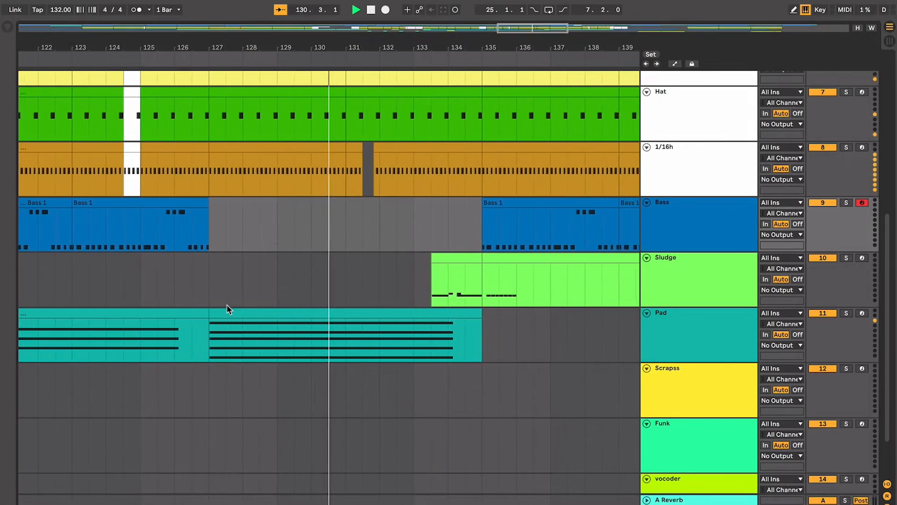
Select the short Sludge clip from bar 133.3 to 135 while the arrangement keeps playing
key("minus")
key("minus")
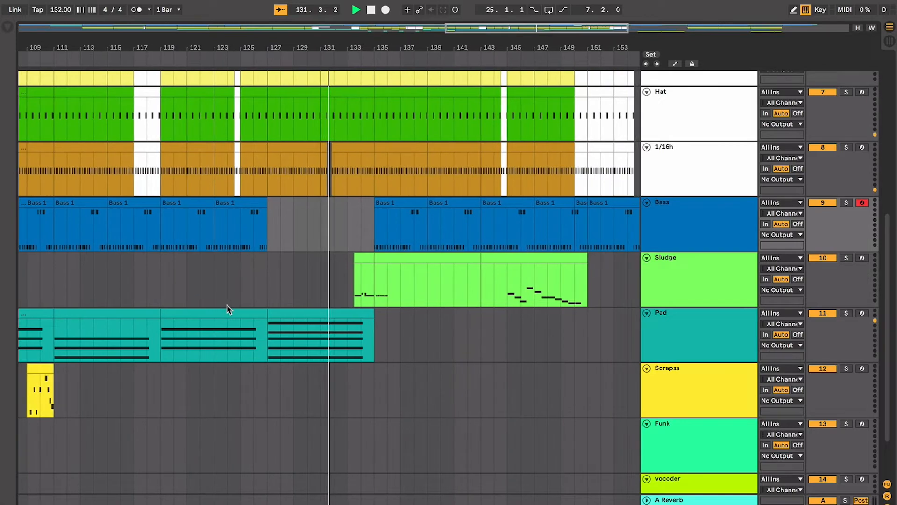
scroll(227, 308, "up", 3)
scroll(227, 306, "up", 2)
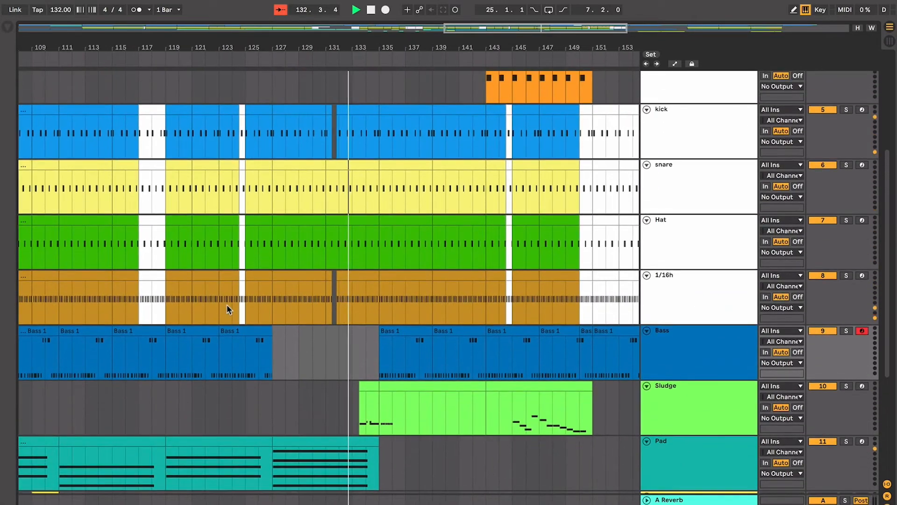
scroll(228, 308, "down", 3)
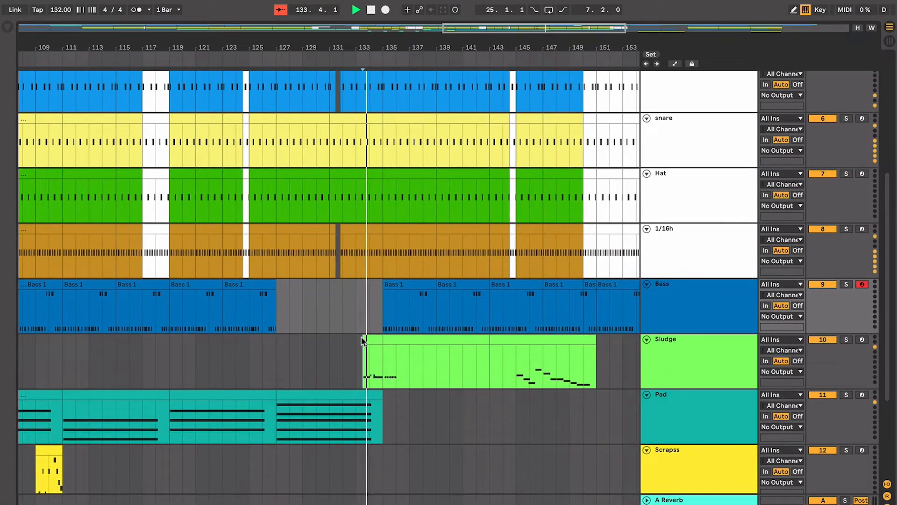
left_click(368, 342)
key("plus")
key("plus")
key("plus")
key("plus")
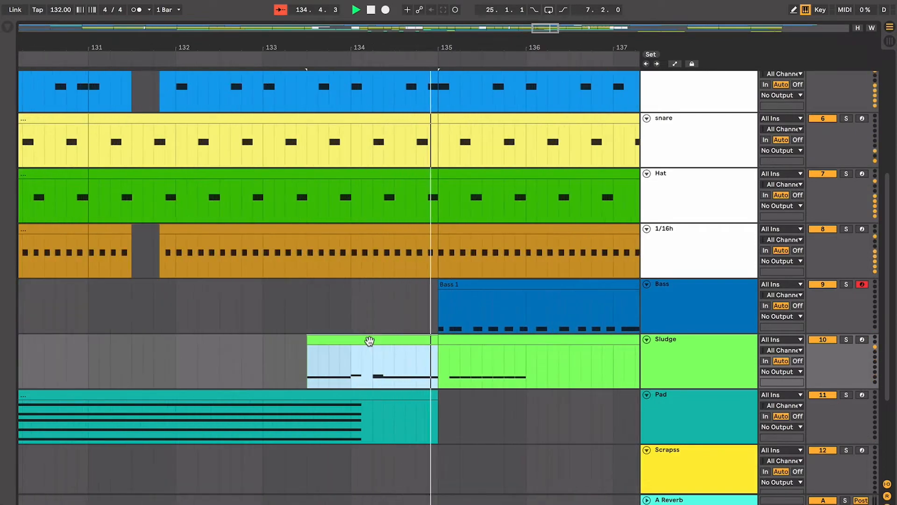
Select the Pad clips between bars 103 and 135 one after another, from the last clip back to the one at bar 103
key("minus")
key("minus")
key("minus")
key("minus")
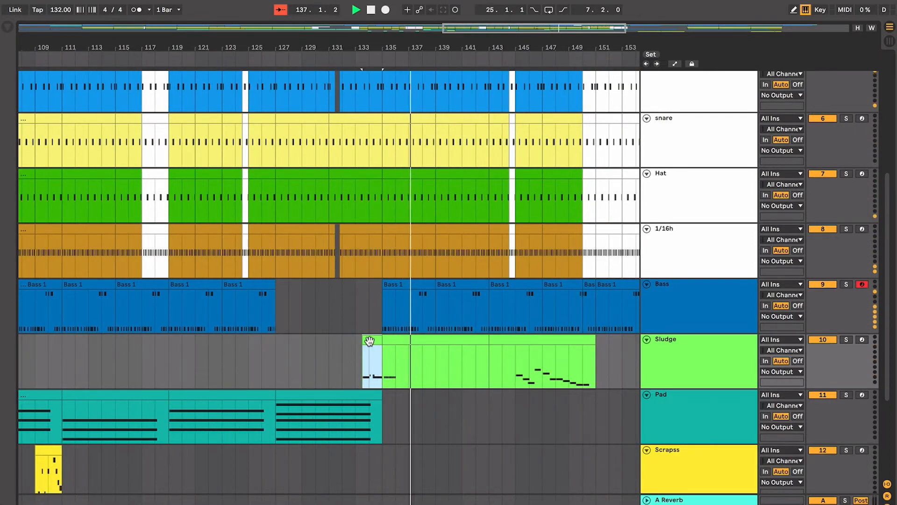
scroll(371, 365, "left", 5)
left_click(377, 391)
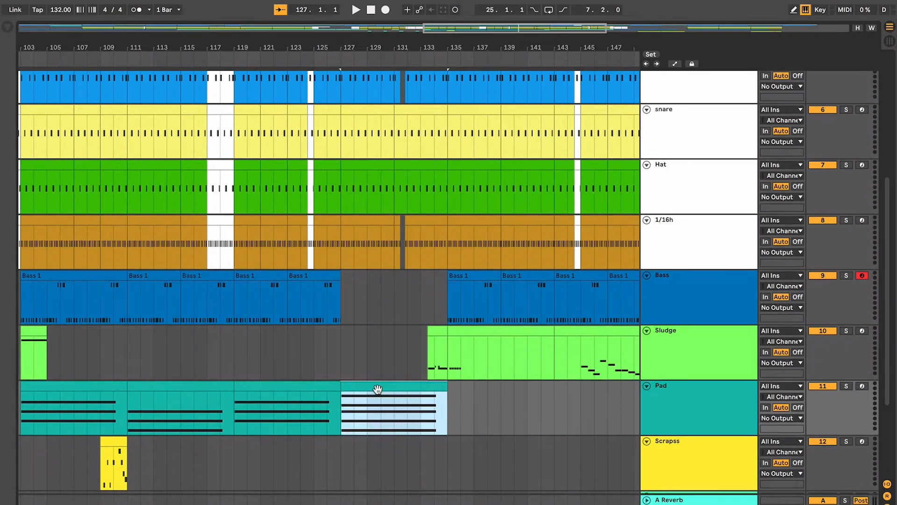
scroll(365, 392, "left", 5)
left_click(257, 372)
left_click(177, 373)
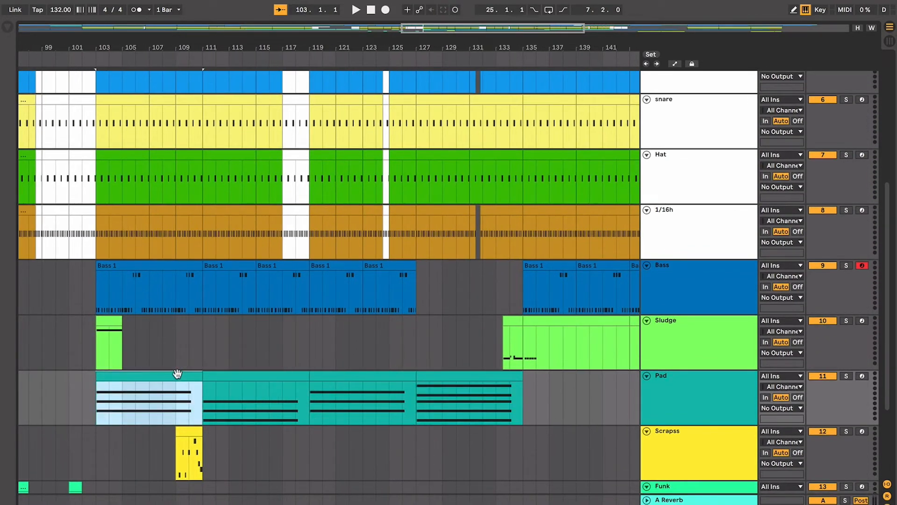
Play the arrangement from the Pad clip at bar 111, selecting the clips at bars 119 and 127 to hear the following chords
scroll(178, 374, "left", 8)
left_click(457, 380)
key("space")
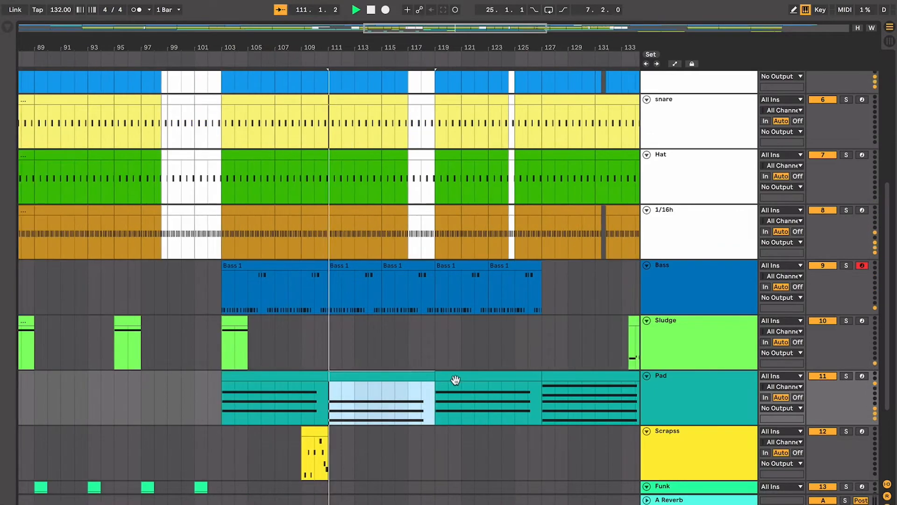
left_click(460, 378)
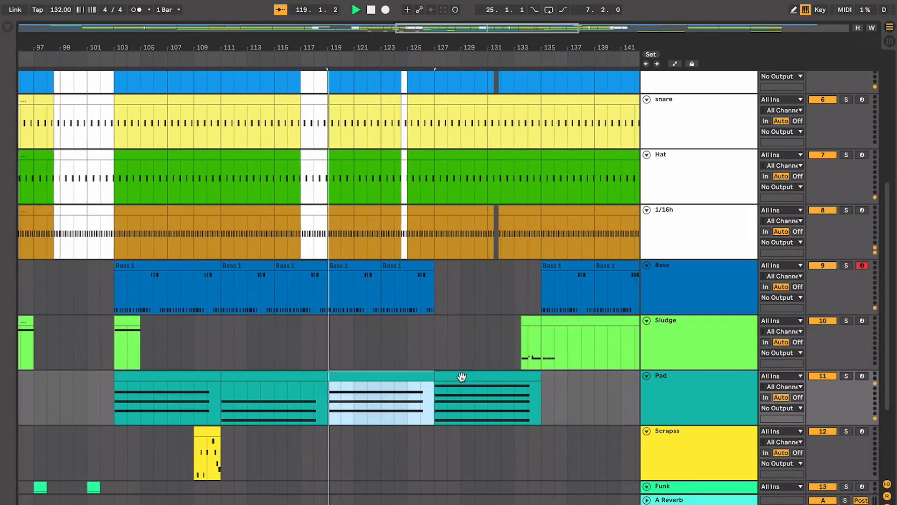
left_click(462, 377)
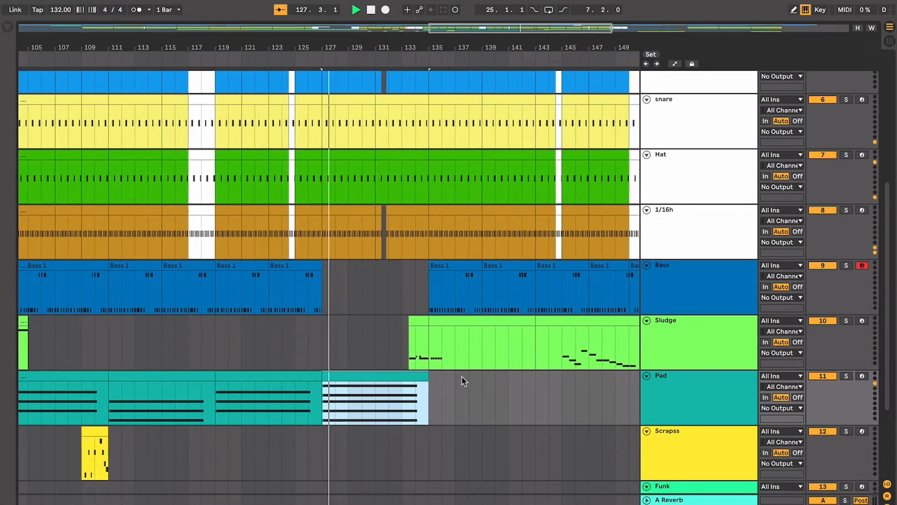
Stop playback, mark the empty Bass gap from bar 127 to 135, and play from the Pad clip at bar 127
key("space")
scroll(462, 381, "up", 1)
scroll(462, 381, "left", 1)
left_click_drag(348, 314, 445, 314)
left_click(362, 404)
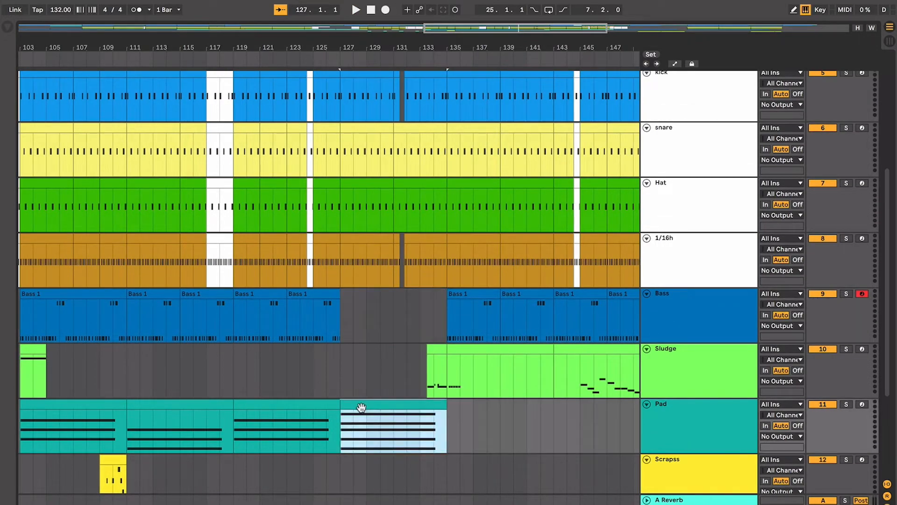
key("space")
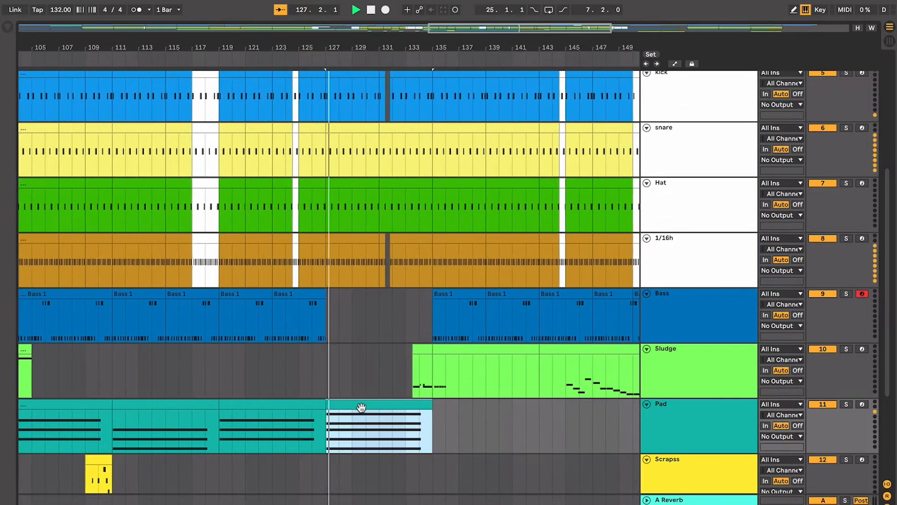
Select the Bass clip at bar 123, then set the insert marker at bar 124.2 on the 1/16h track for playback
key("space")
scroll(361, 408, "up", 2)
scroll(361, 408, "left", 1)
left_click(323, 370)
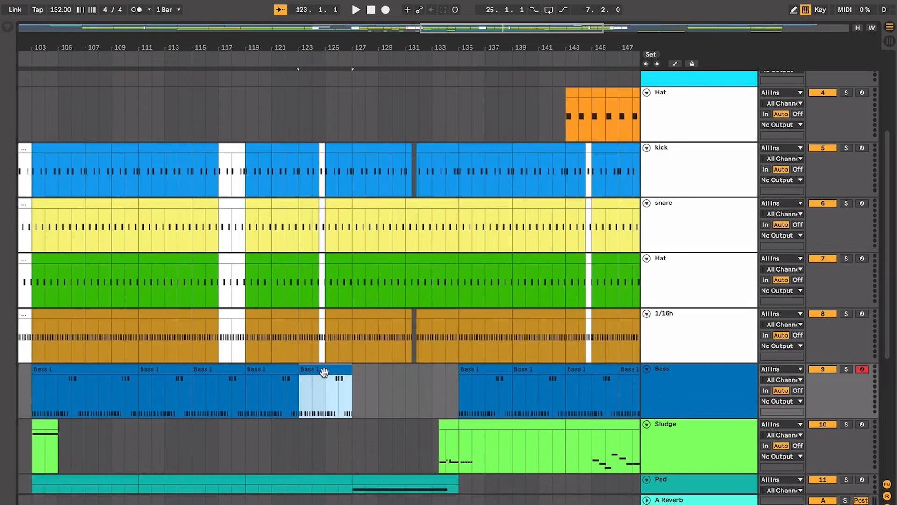
left_click(306, 349)
key("plus")
key("plus")
key("plus")
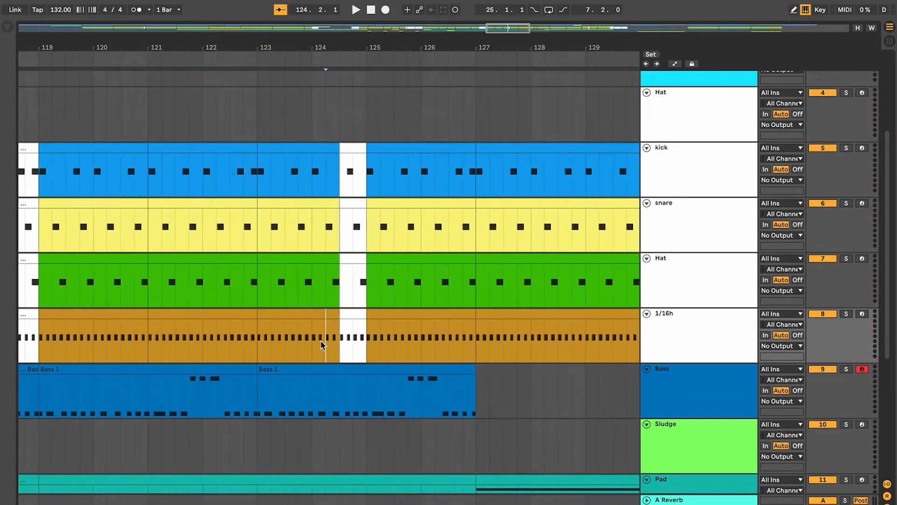
key("space")
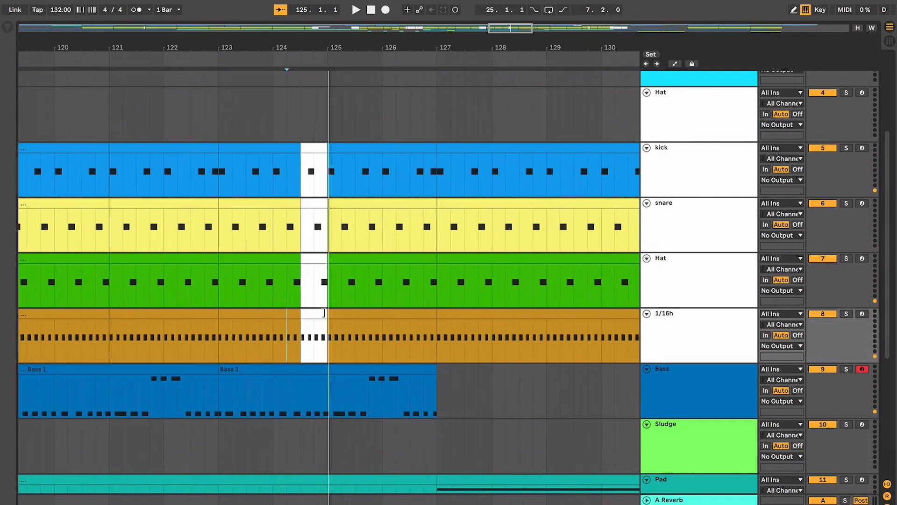
Select the white 1/16h clip at bar 124.3, then the drum-track ranges at bars 123 to 127, 126.3 to 127 and 124.3 to 125
scroll(323, 313, "left", 2)
left_click(381, 312)
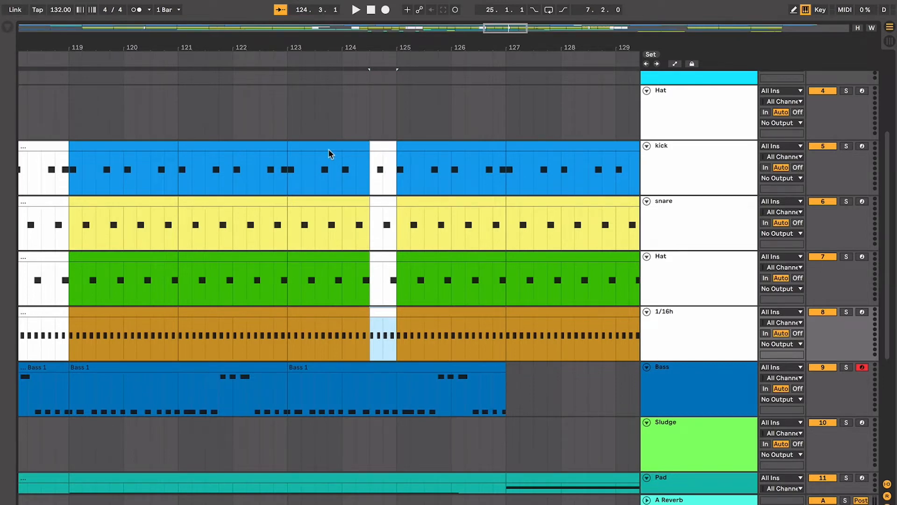
left_click_drag(290, 110, 508, 340)
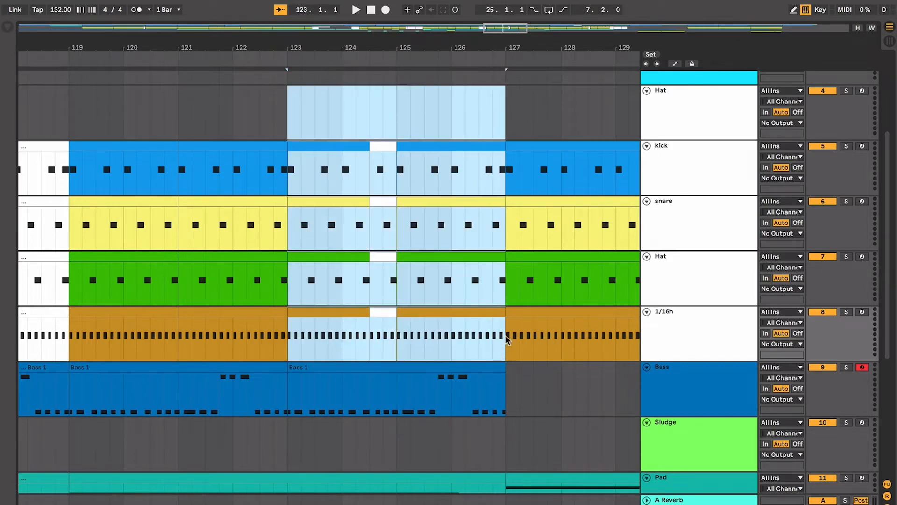
left_click_drag(478, 139, 509, 356)
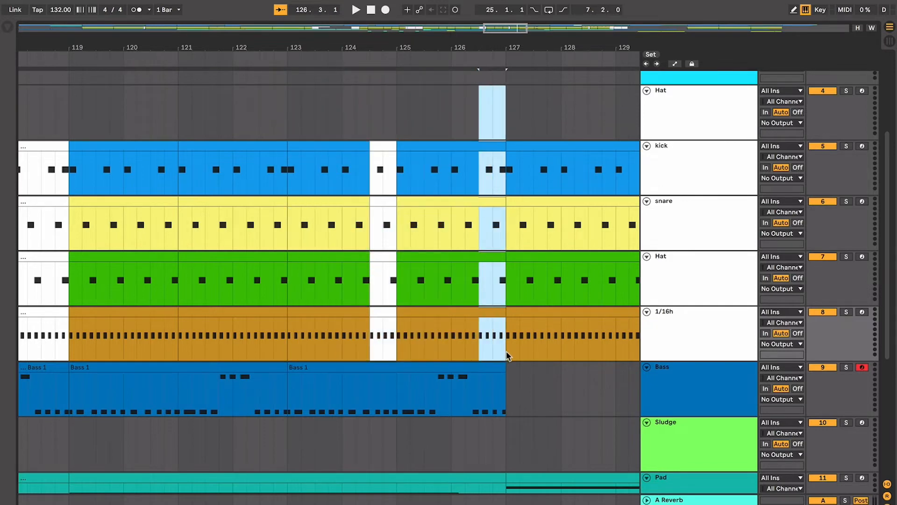
left_click_drag(370, 127, 395, 328)
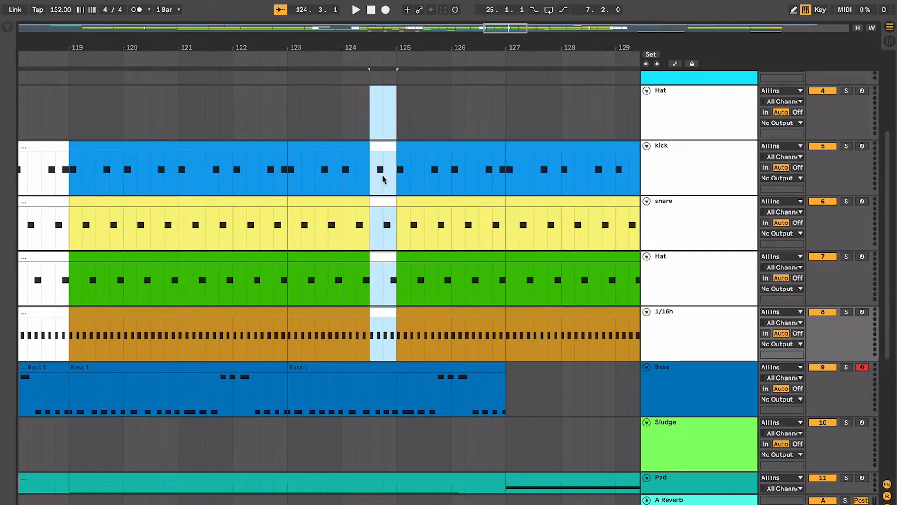
Place the insert marker on the kick track at bar 124.3 and move it back to bar 123
left_click(375, 187)
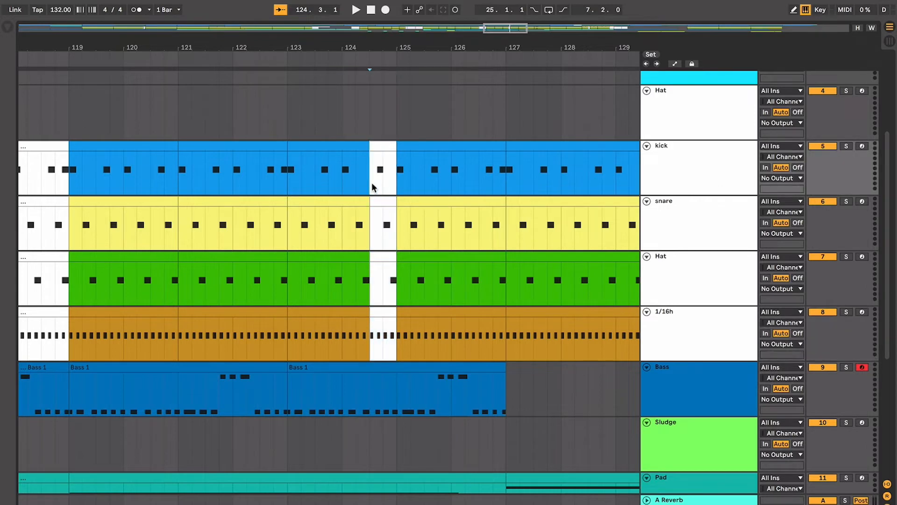
left_click(285, 184)
scroll(285, 183, "left", 1)
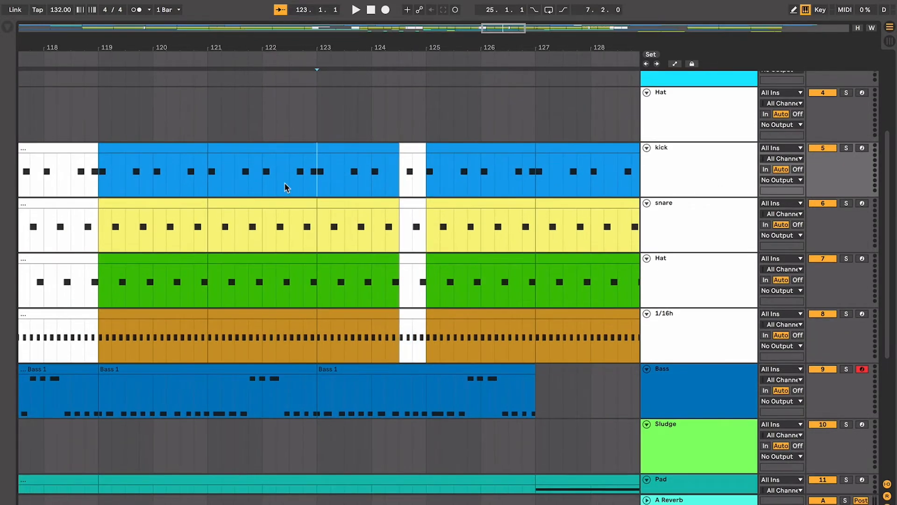
scroll(285, 183, "right", 1)
scroll(285, 183, "down", 1)
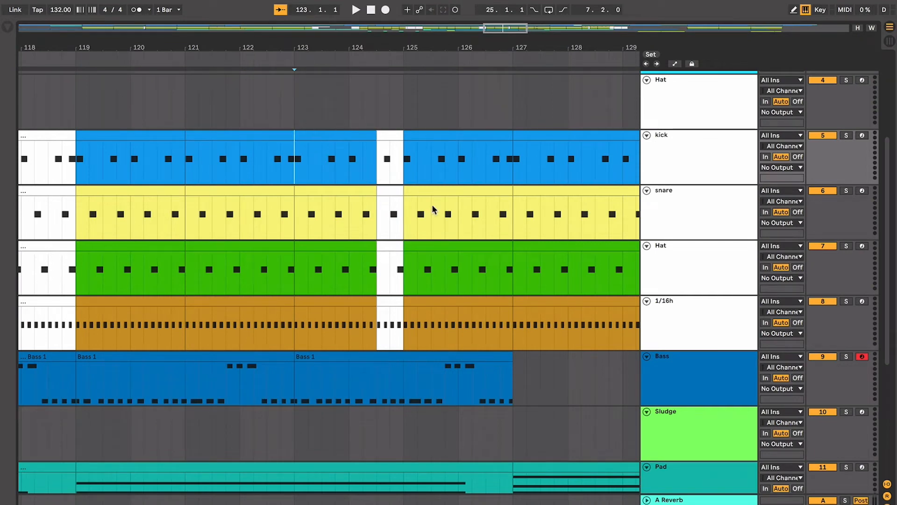
Select the kick-to-1/16h ranges around bars 124.3 to 125 and 126.3 to 127, then place the insert marker at bar 125.3 on the green Hat track
scroll(433, 210, "right", 1)
left_click_drag(381, 154, 408, 325)
left_click_drag(484, 167, 509, 312)
left_click(447, 279)
scroll(448, 279, "left", 2)
left_click(459, 276)
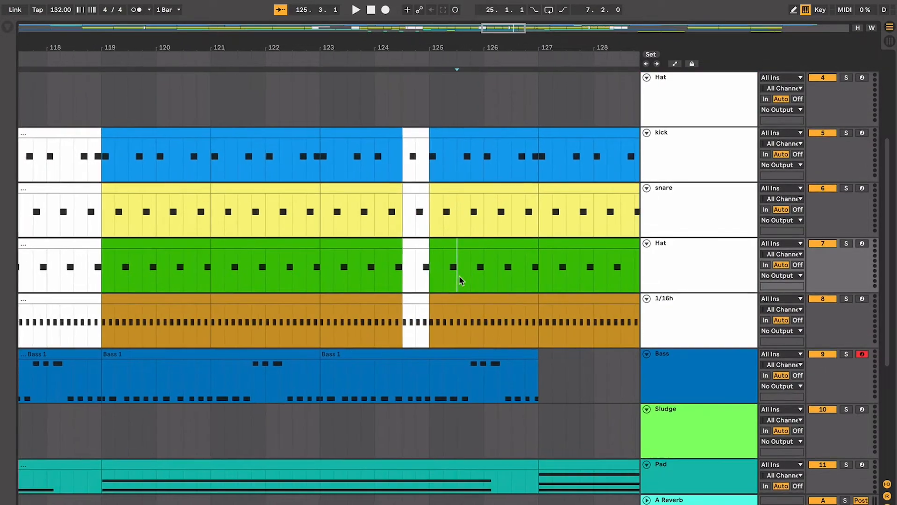
Play the white drum fill from bar 117 on the green Hat track and stop at bar 119
scroll(459, 276, "down", 1)
scroll(459, 276, "down", 1)
scroll(459, 276, "right", 3)
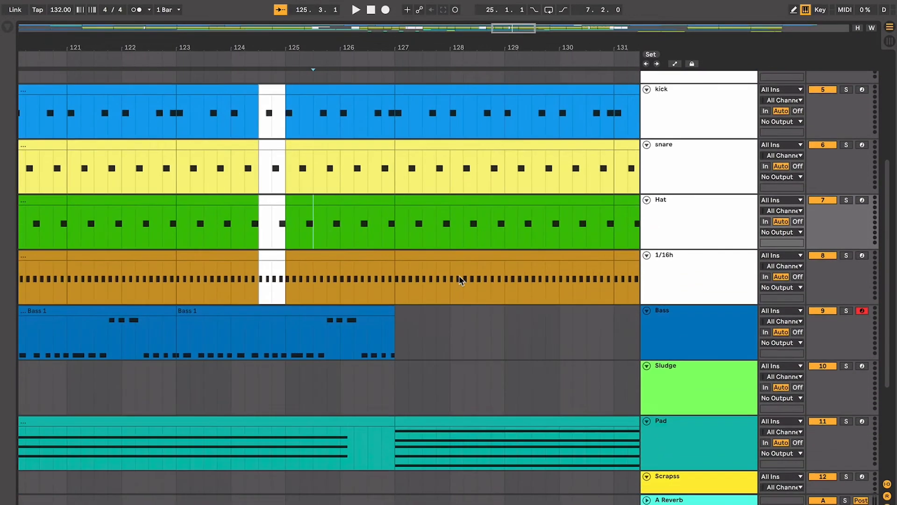
key("minus")
key("minus")
scroll(459, 275, "left", 3)
left_click(174, 225)
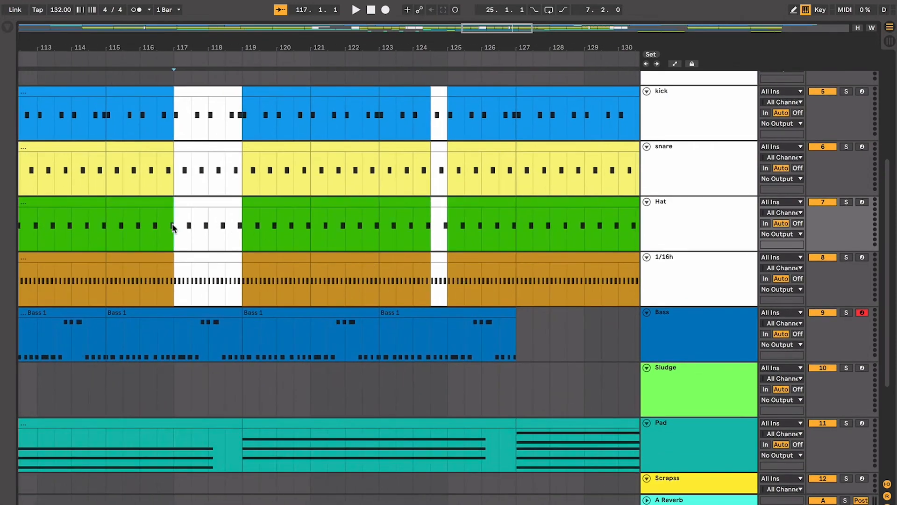
key("space")
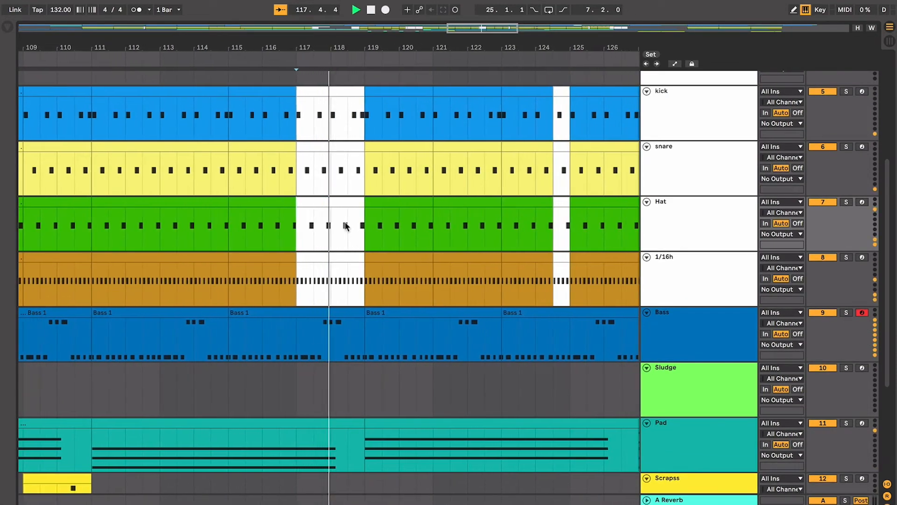
key("space")
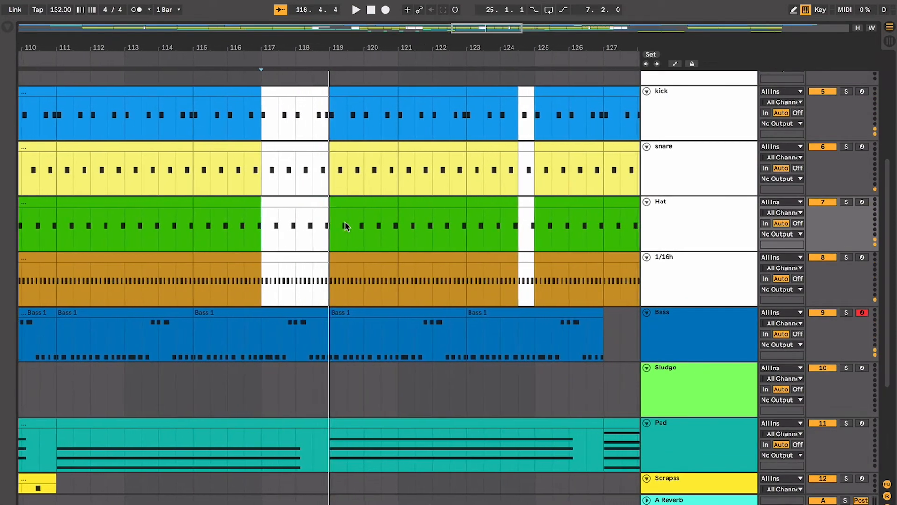
Group the five drum tracks from the upper Hat track through 1/16h into one group track
scroll(347, 225, "right", 2)
scroll(295, 216, "right", 3)
scroll(295, 217, "right", 3)
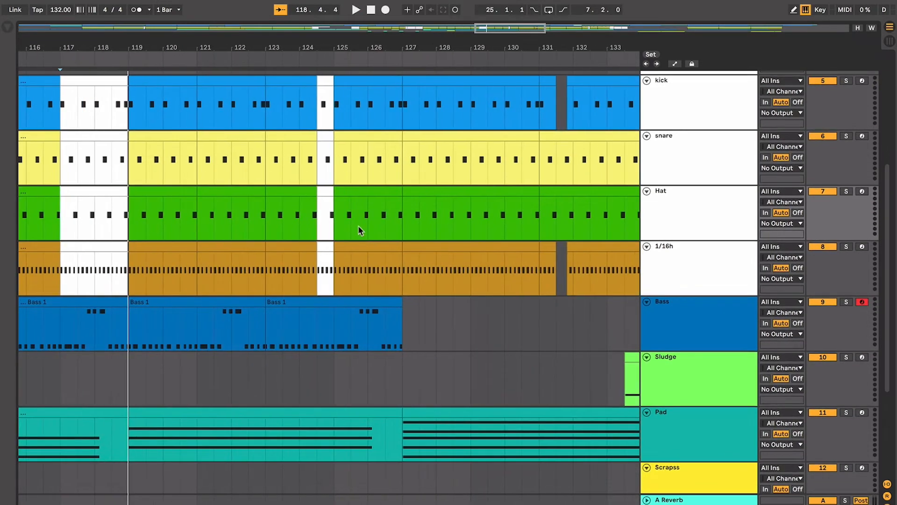
scroll(390, 242, "right", 1)
scroll(389, 243, "left", 1)
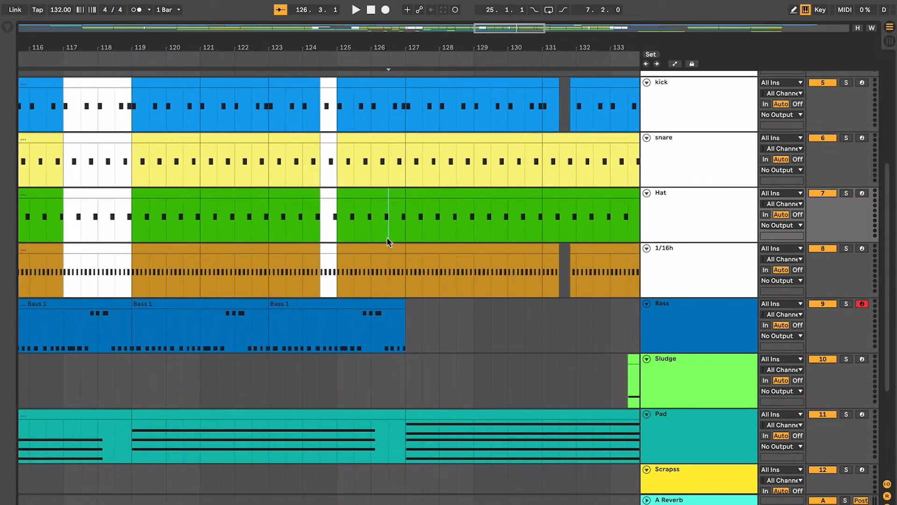
left_click(692, 267)
scroll(692, 266, "up", 2)
left_click(683, 114, "shift")
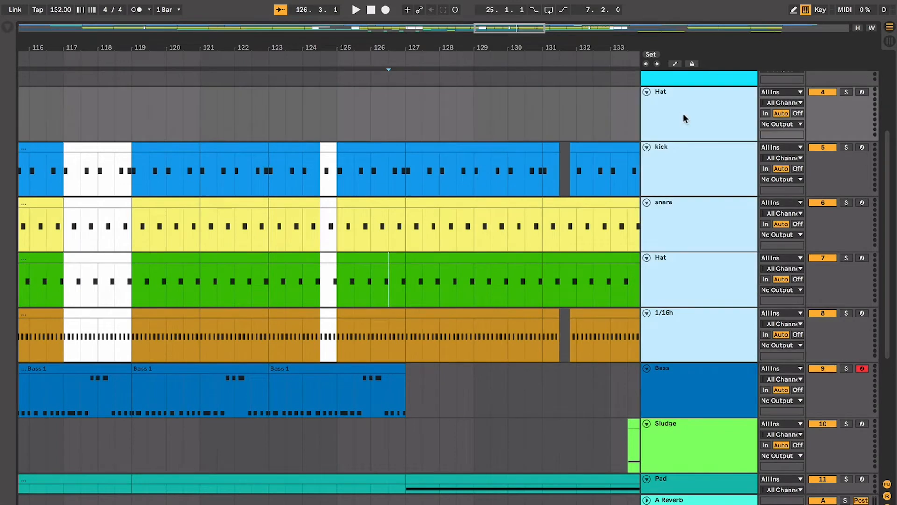
key("ctrl+g")
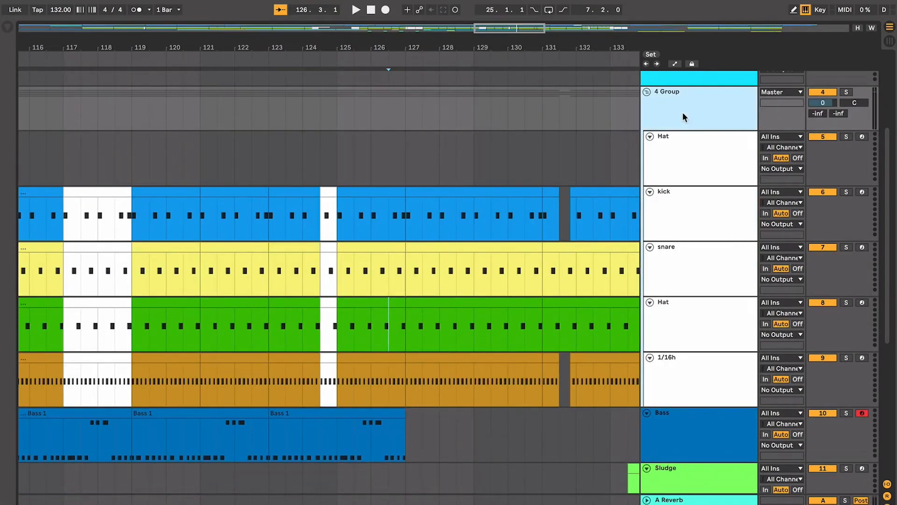
Mark bars 121 to 125 on the empty Hat track, then find the Phaser audio effect and load it onto the drum group
left_click_drag(200, 156, 352, 158)
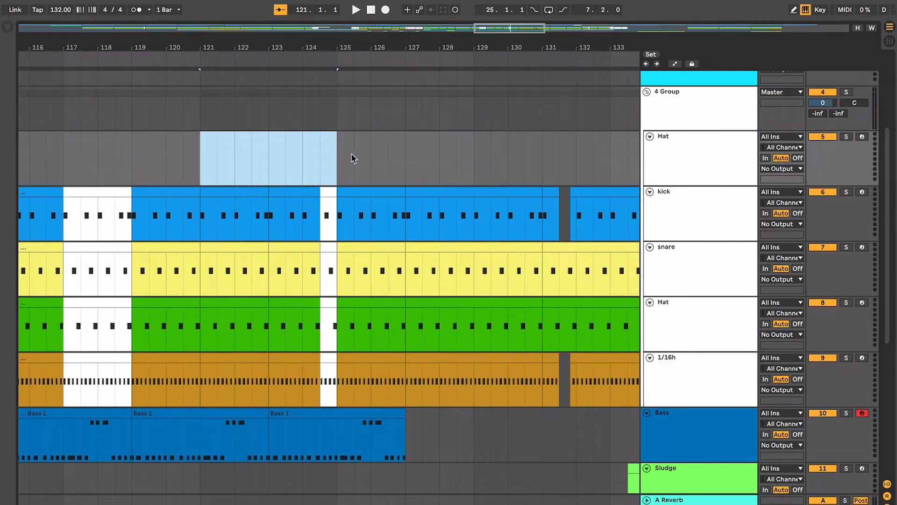
left_click(672, 122)
key("ctrl+f")
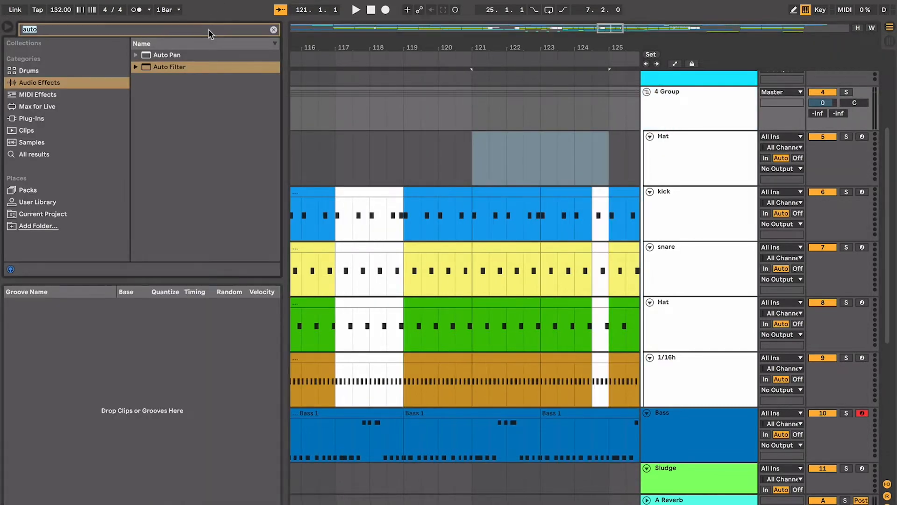
type("phaser")
double_click(175, 54)
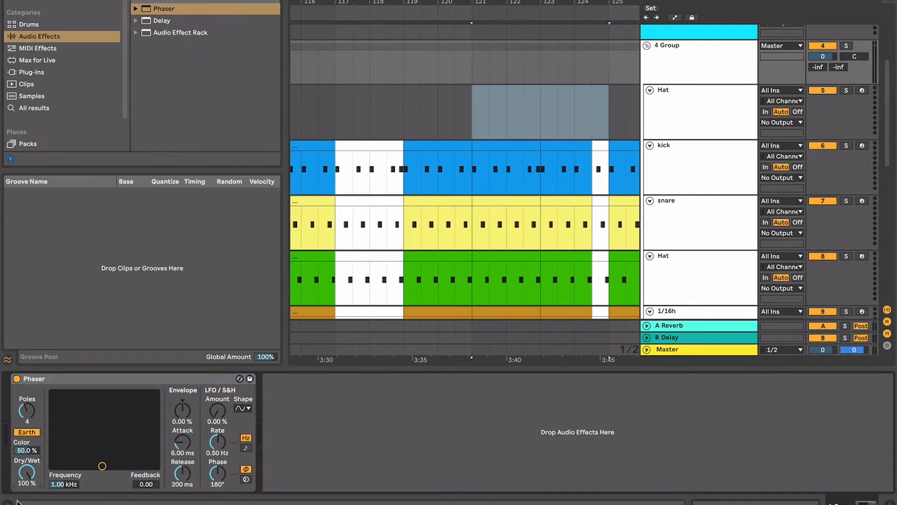
Remove the Phaser from the drum group and hide the device view and browser
left_click(162, 379)
key("Delete")
key("super+alt+l")
key("super+alt+b")
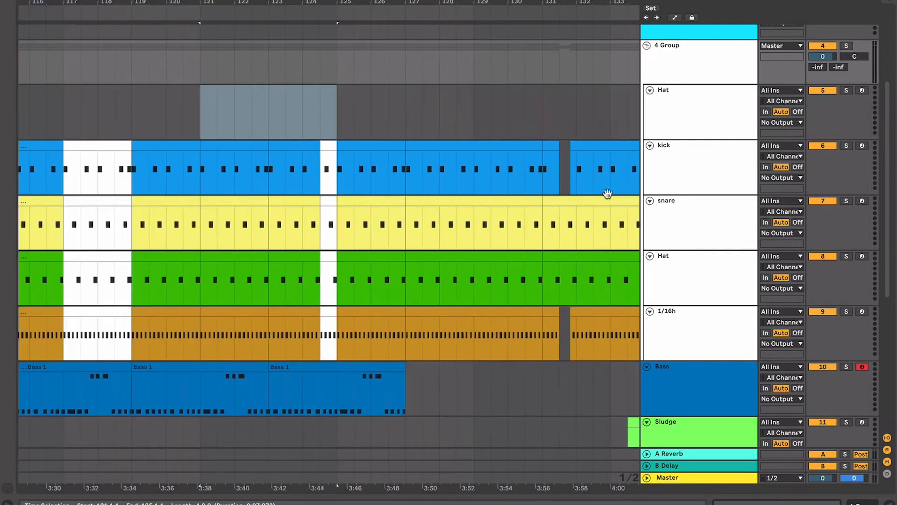
Select the empty range on the Bass track from bar 127 to 135
scroll(451, 262, "down", 5)
scroll(403, 245, "down", 4)
scroll(403, 245, "right", 3)
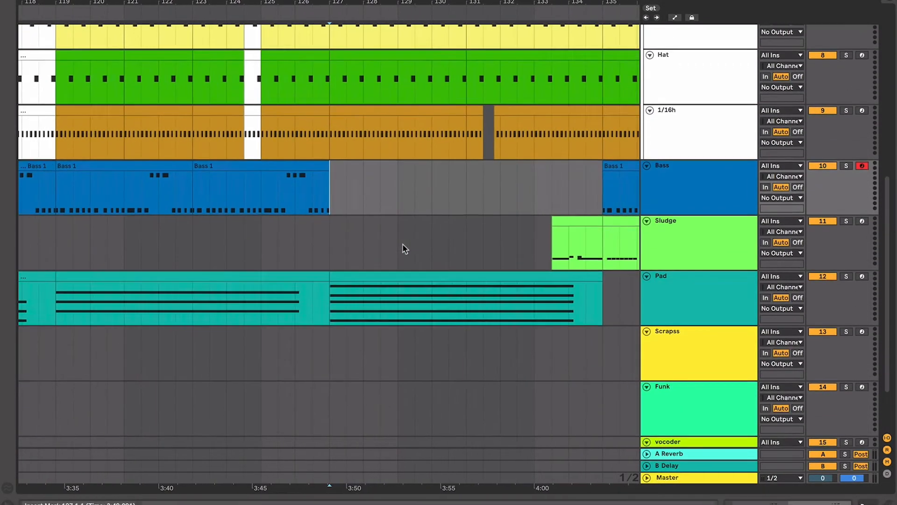
scroll(403, 245, "right", 2)
scroll(403, 245, "up", 5)
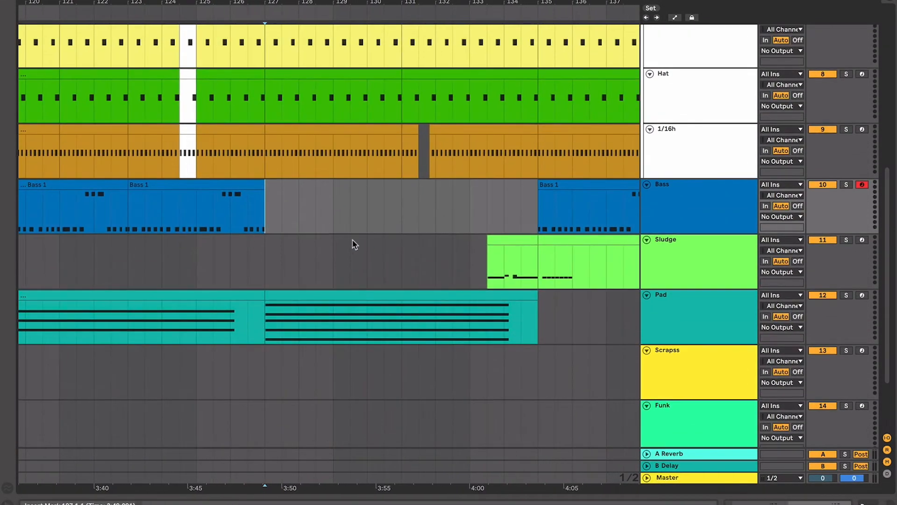
scroll(354, 243, "up", 2)
scroll(353, 243, "right", 4)
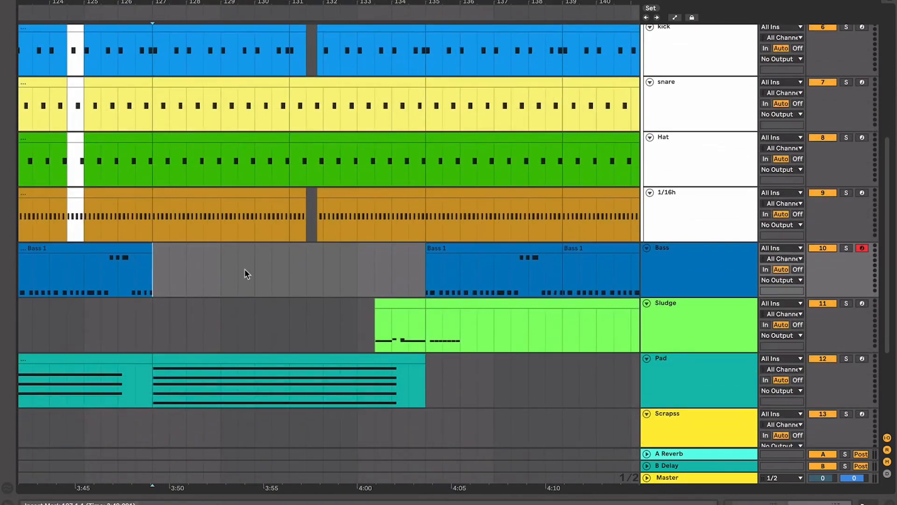
left_click_drag(154, 269, 424, 265)
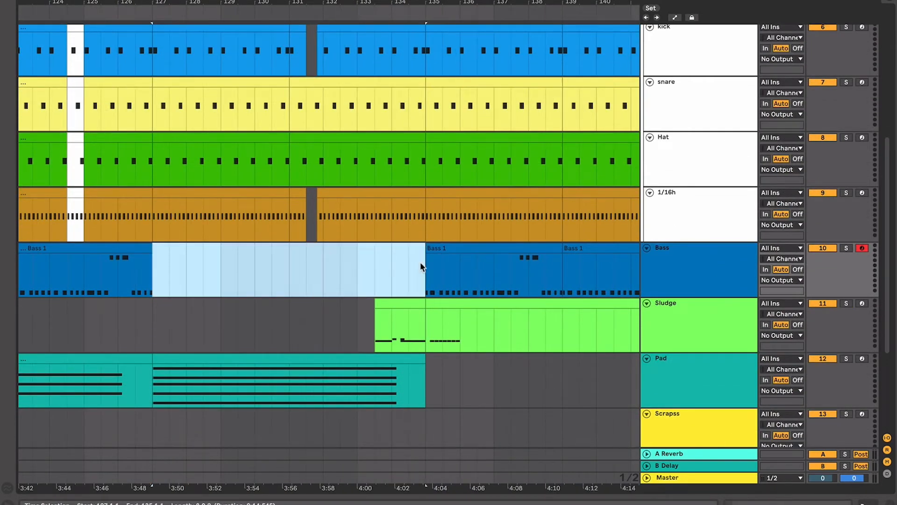
Select the Pad clip from bar 127 to 135, then the short Sludge clip leading into bar 135
scroll(377, 334, "down", 1)
scroll(377, 334, "left", 1)
left_click(354, 357)
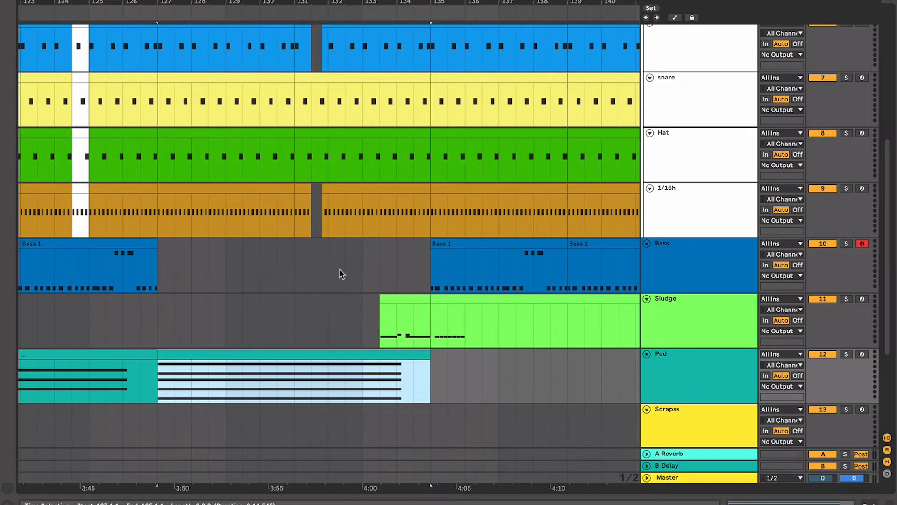
left_click(393, 298)
scroll(459, 305, "right", 3)
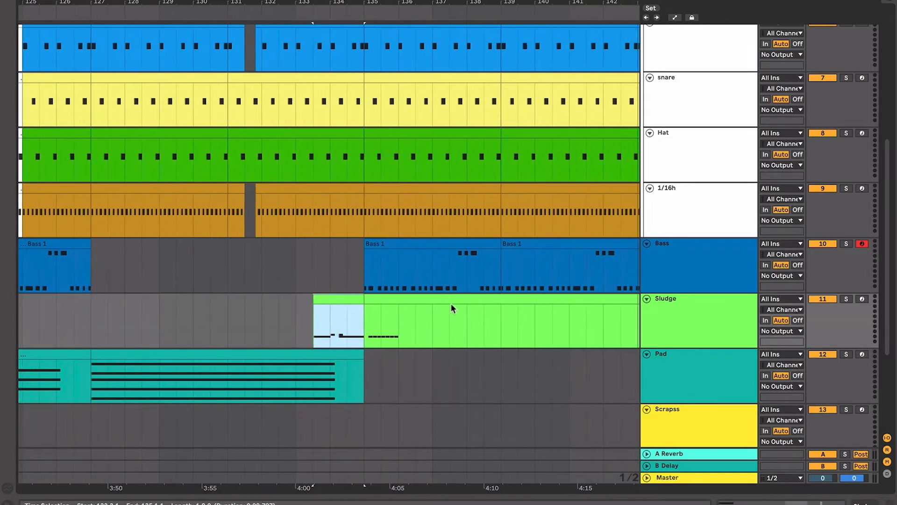
Play the arrangement from bar 127, the start of the empty stretch on the Bass track, through to bar 140
left_click(442, 299)
left_click(387, 245)
left_click(308, 253)
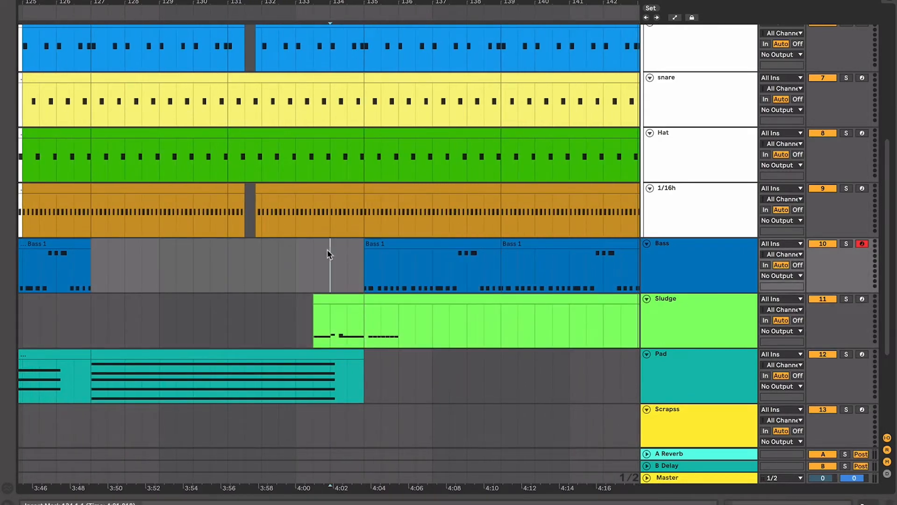
key("space")
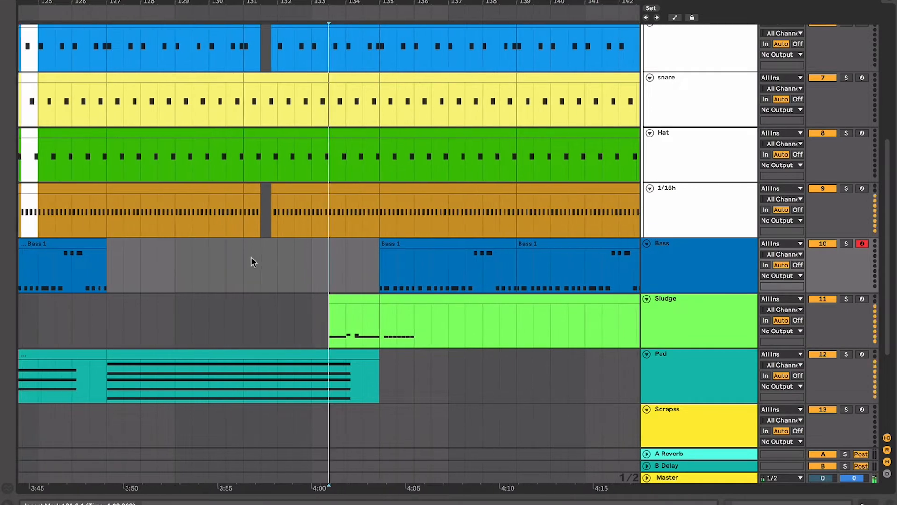
key("minus")
left_click(180, 259)
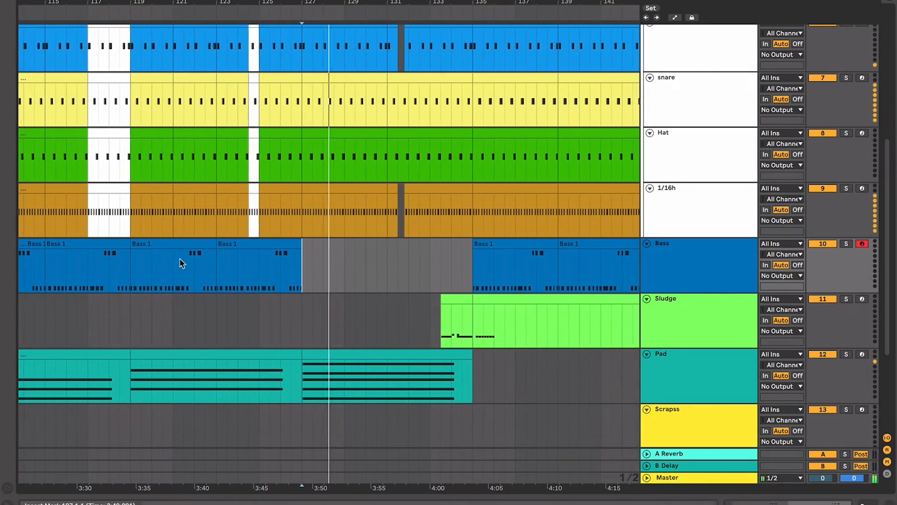
key("plus")
key("plus")
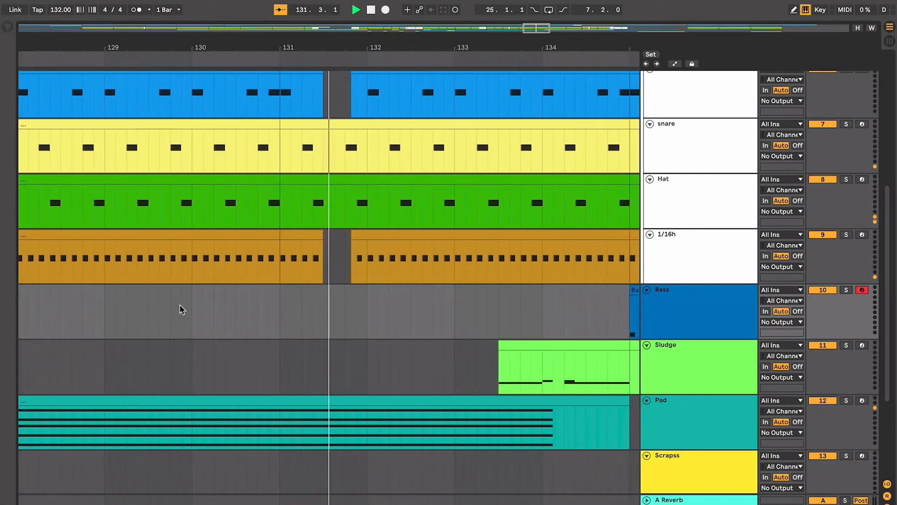
scroll(180, 304, "up", 2)
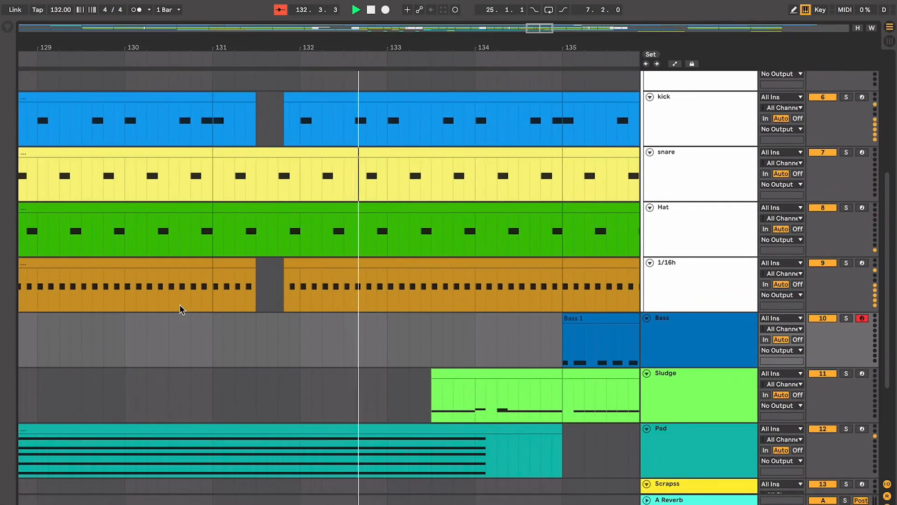
key("minus")
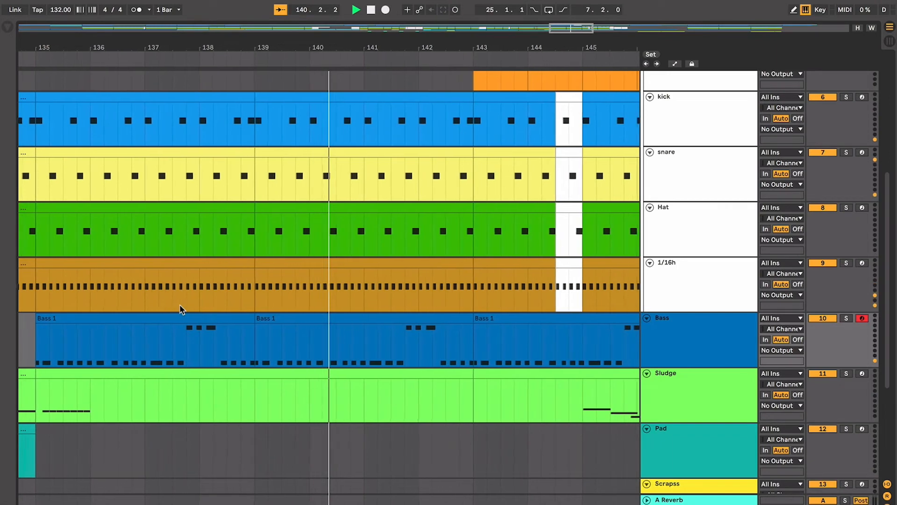
Keep listening past the upper Hat's entry at bar 143, mark bar 144 on the lower Hat track and stop playback
scroll(180, 305, "up", 3)
key("ctrl+alt+b")
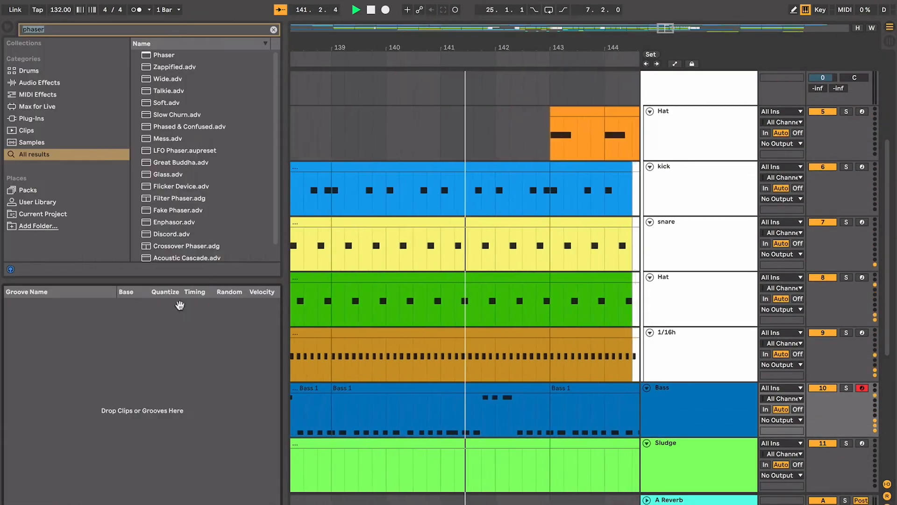
key("ctrl+alt+b")
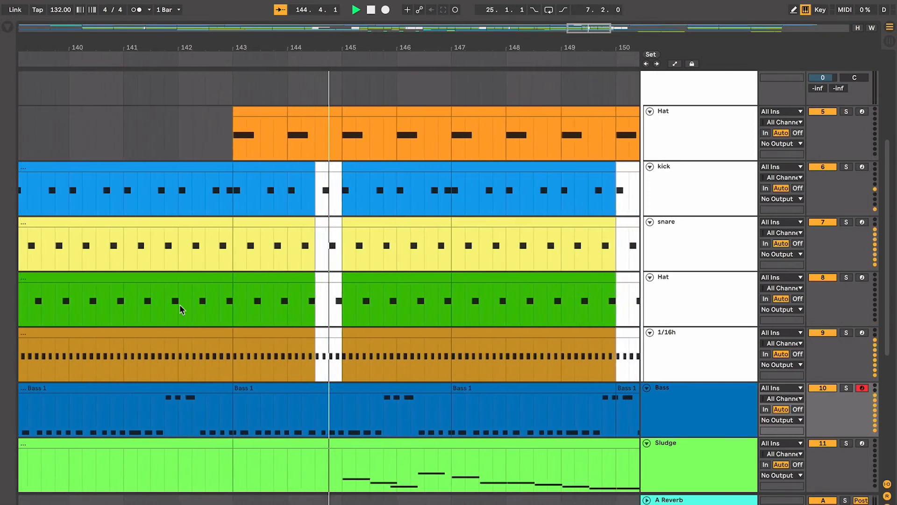
left_click(239, 309)
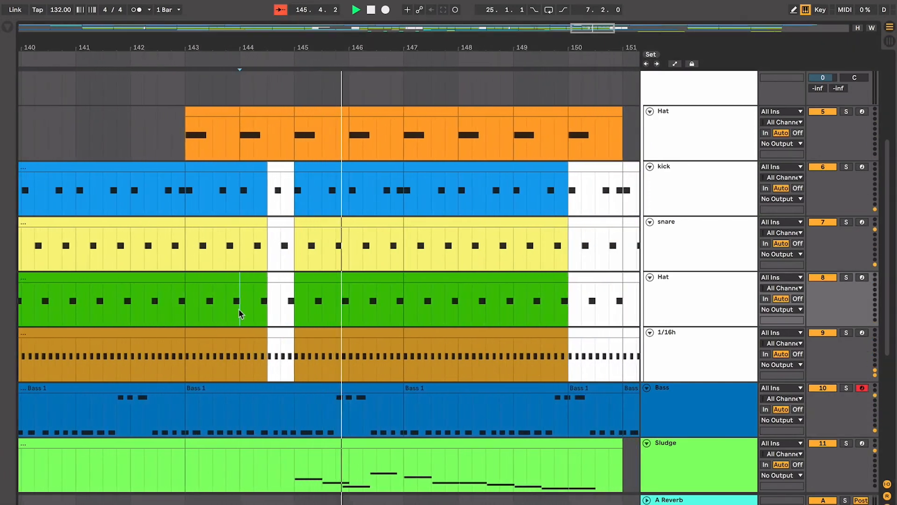
key("space")
Play the drums from bar 131 to 132, then select the short gap after bar 131 on the kick track
scroll(238, 309, "left", 12)
scroll(238, 310, "left", 4)
scroll(238, 310, "down", 1)
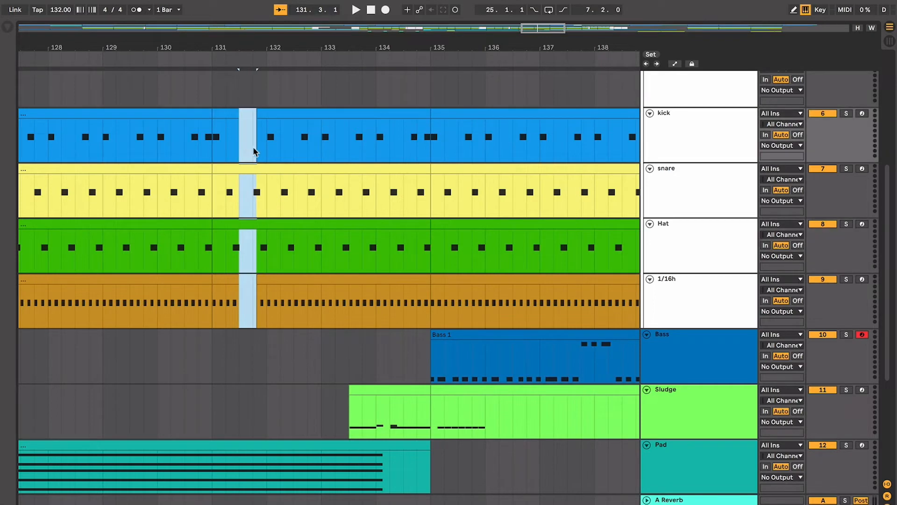
left_click(243, 138)
key("space")
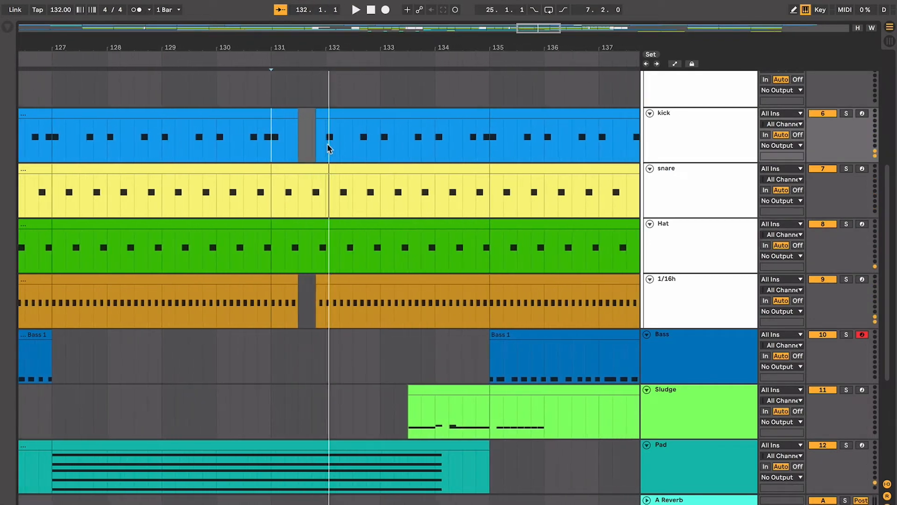
key("space")
left_click_drag(300, 141, 315, 142)
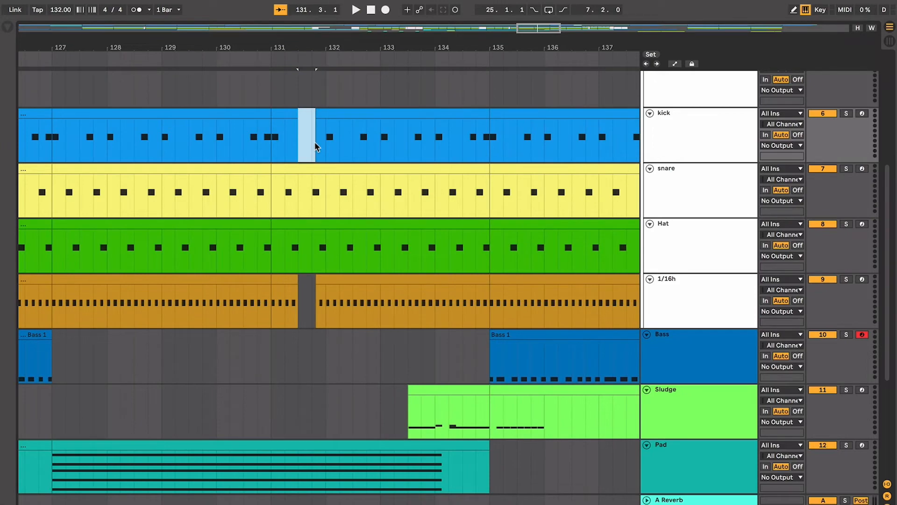
Mark bar 135 on the kick track, then the start of the upper Hat clip at bar 143
scroll(315, 141, "right", 5)
scroll(315, 141, "down", 1)
left_click(360, 122)
scroll(360, 122, "right", 15)
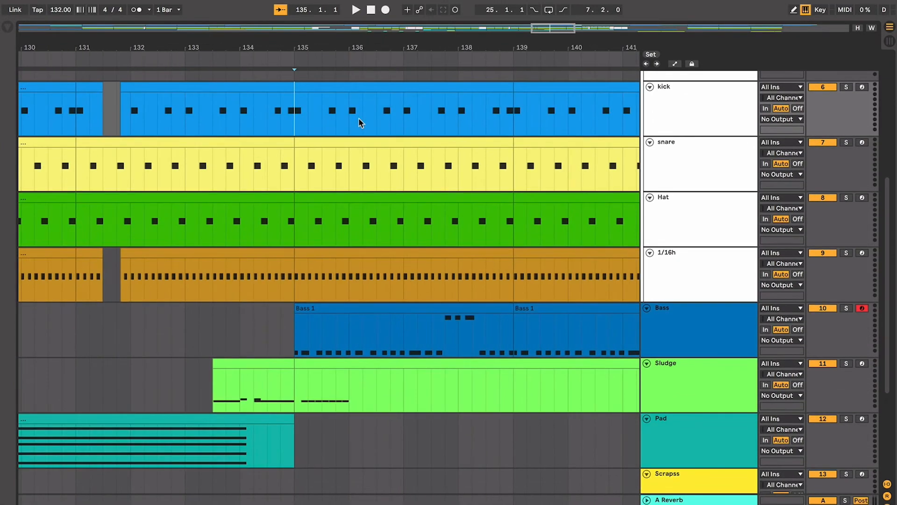
scroll(360, 122, "down", 2)
scroll(349, 312, "right", 5)
scroll(348, 312, "up", 3)
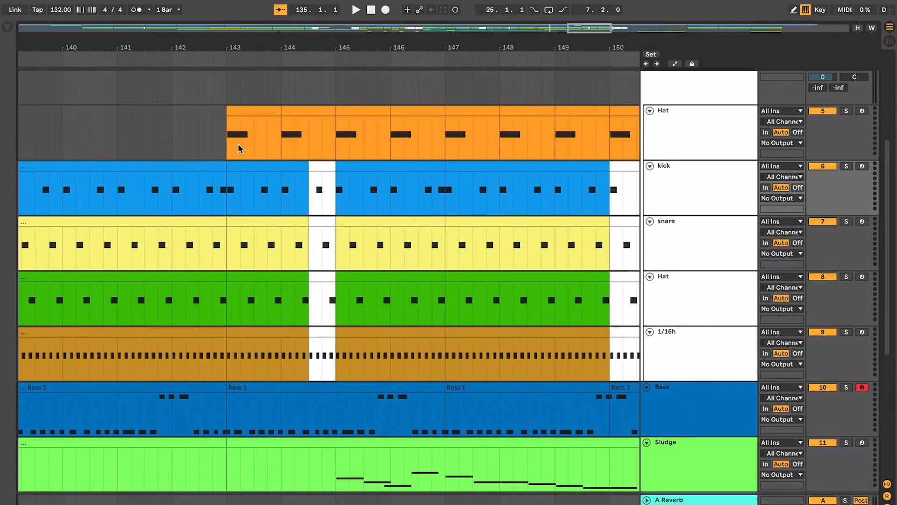
left_click(237, 144)
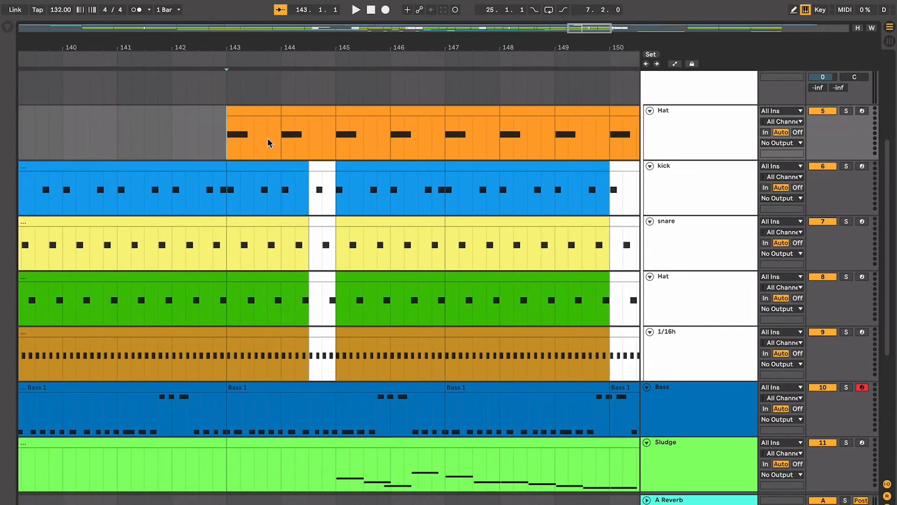
Examine the arrangement around the upper Hat clip and compare it with earlier sections, marking bar 58 on the Bass track
scroll(338, 189, "down", 3)
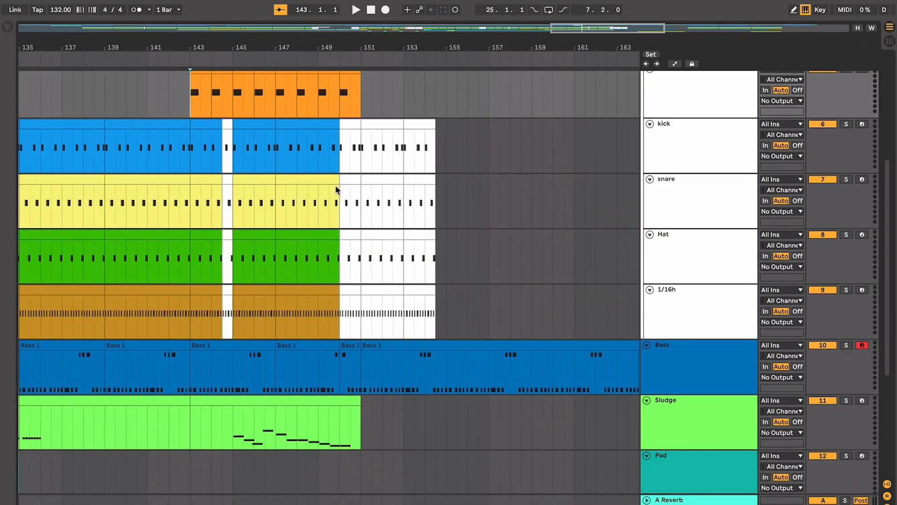
scroll(335, 184, "up", 2)
scroll(335, 184, "left", 3)
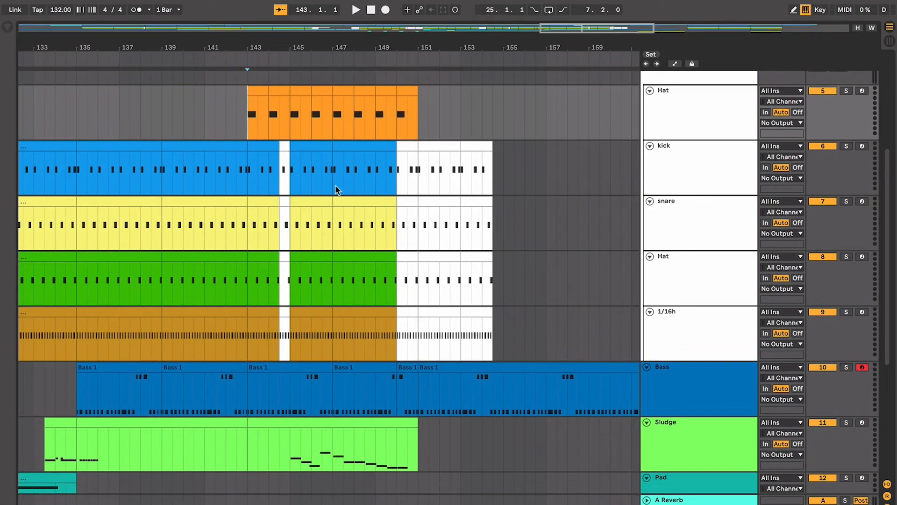
scroll(335, 184, "down", 2)
scroll(335, 185, "left", 1)
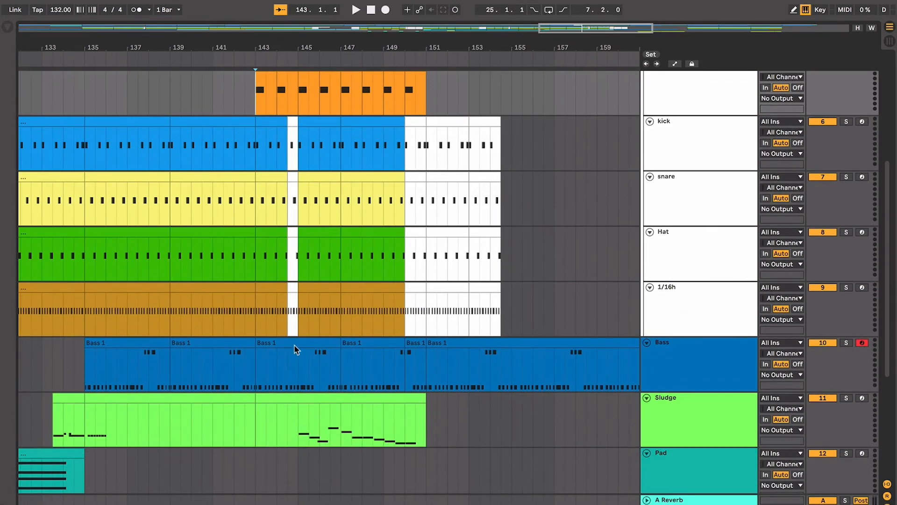
key("minus")
key("minus")
scroll(358, 161, "left", 12)
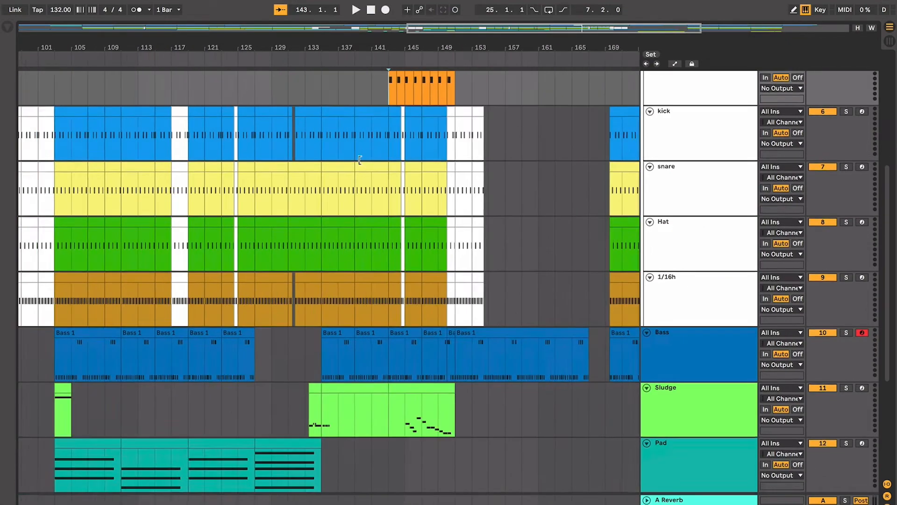
scroll(232, 330, "left", 16)
left_click(232, 330)
scroll(275, 340, "right", 20)
scroll(274, 340, "up", 5)
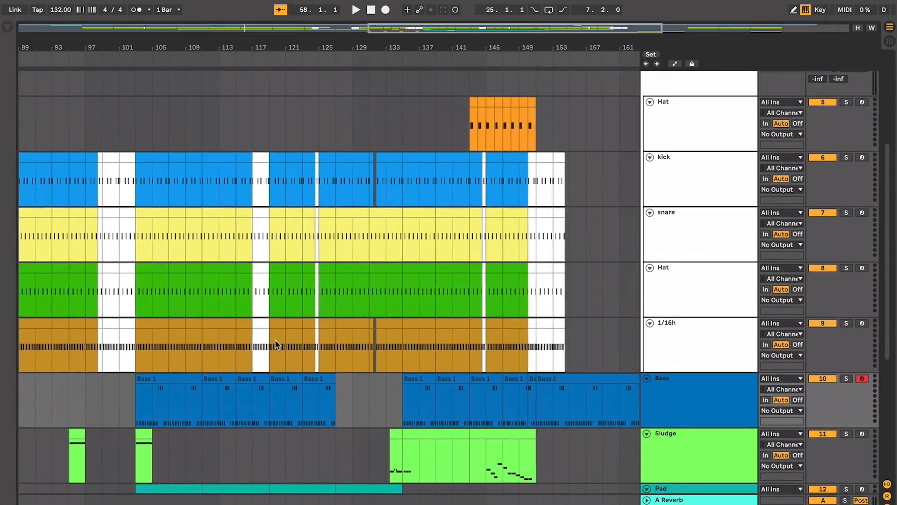
Mark bar 143 on the upper Hat track and play the section from there to bar 154
left_click(447, 157)
key("plus")
key("plus")
scroll(446, 159, "right", 5)
scroll(446, 159, "down", 4)
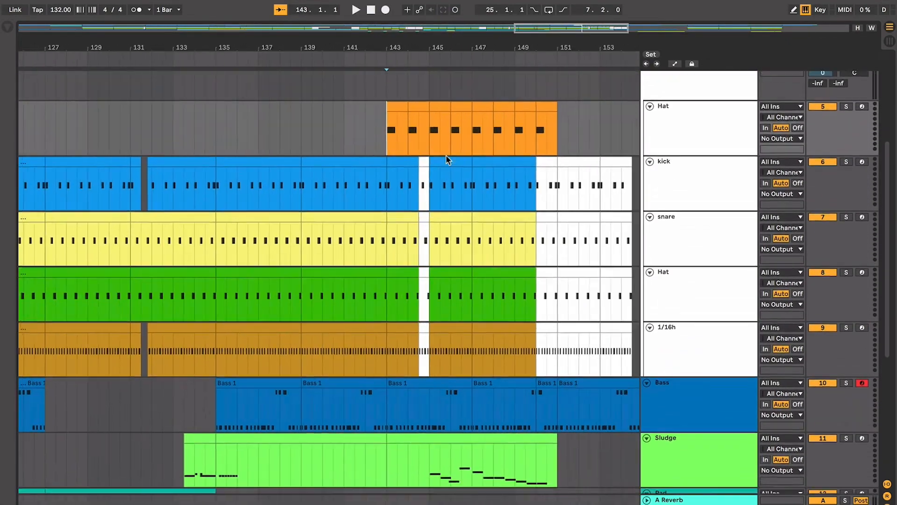
scroll(447, 160, "up", 1)
scroll(446, 160, "right", 1)
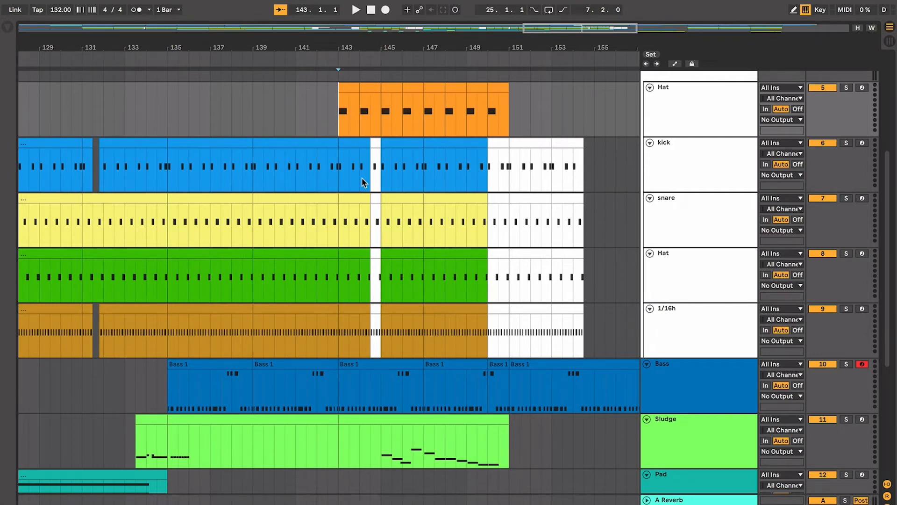
key("space")
scroll(361, 178, "up", 5)
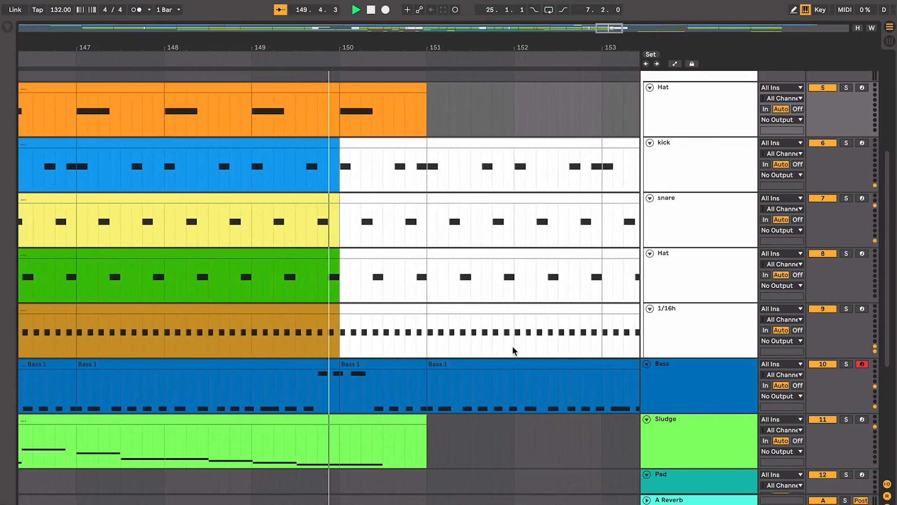
key("minus")
key("minus")
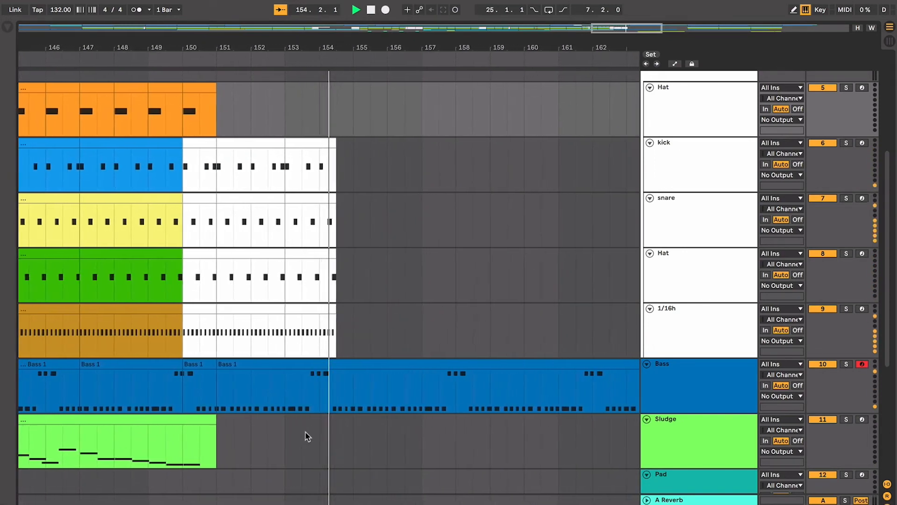
Select the empty Sludge range from mid bar 153 to bar 158 and check the upper tracks over the same bars
left_click_drag(296, 430, 447, 448)
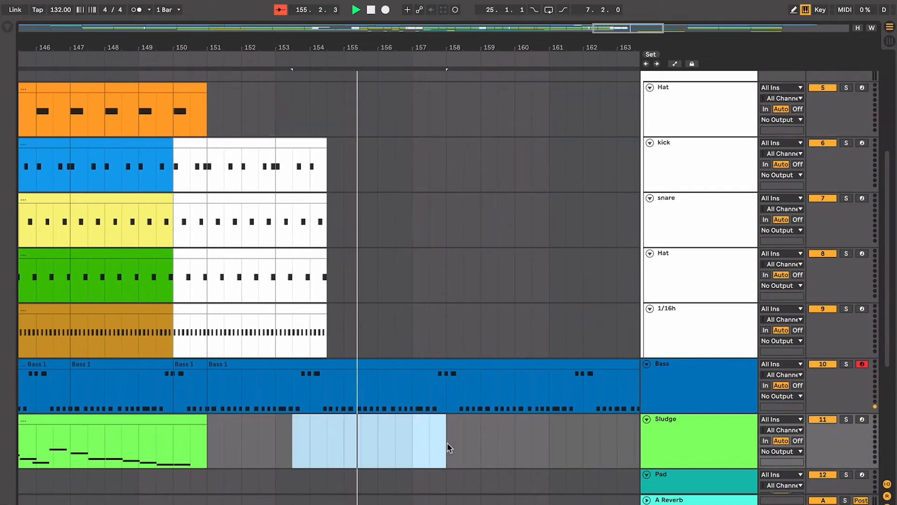
scroll(447, 448, "up", 1)
key("minus")
key("minus")
key("minus")
scroll(447, 448, "up", 5)
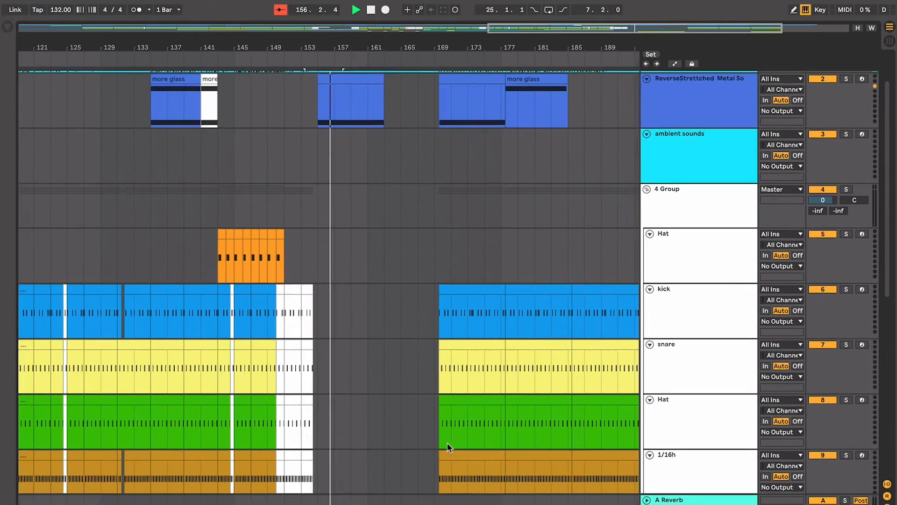
Select the first vocoder clip from bar 157 to 163 while playback continues
scroll(447, 448, "down", 6)
key("plus")
key("plus")
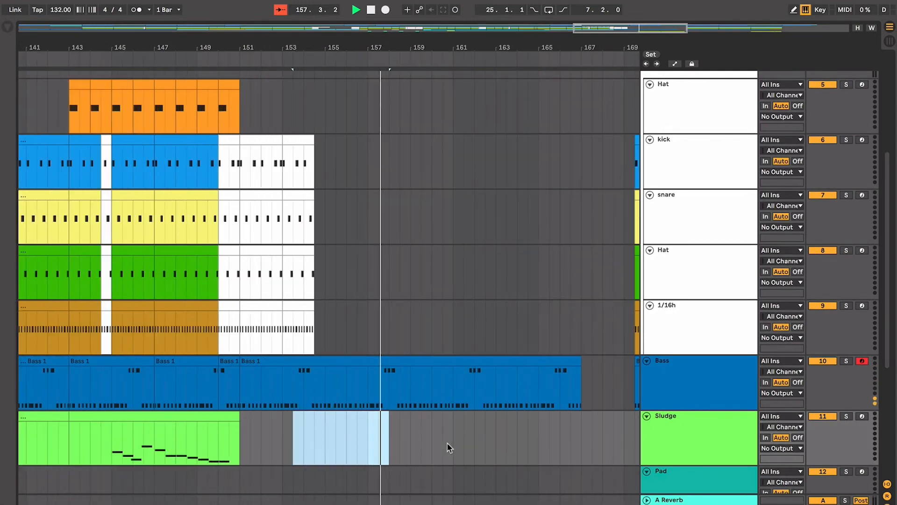
scroll(447, 448, "down", 5)
key("plus")
key("plus")
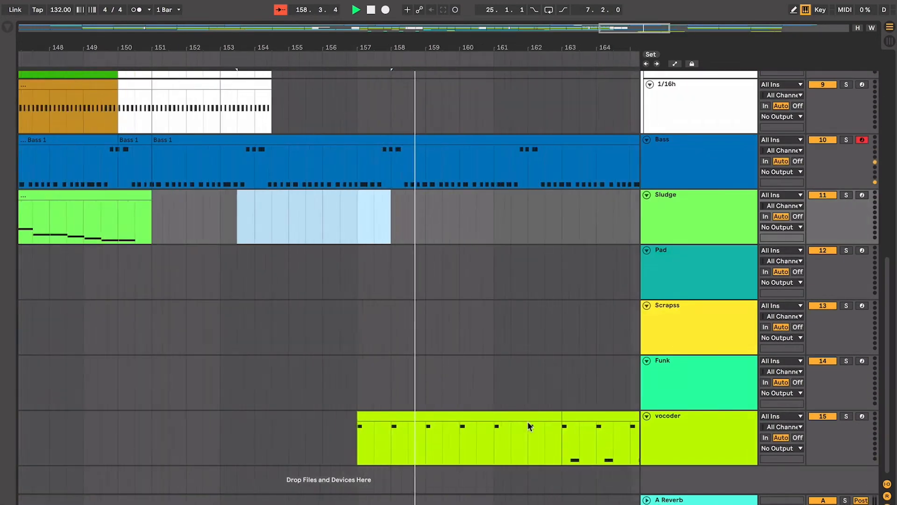
left_click(492, 412)
scroll(492, 413, "right", 5)
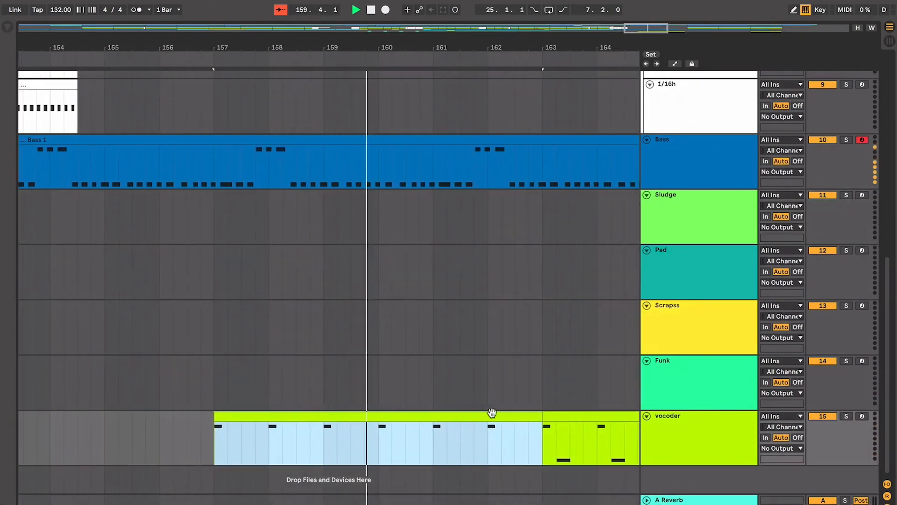
scroll(482, 415, "right", 3)
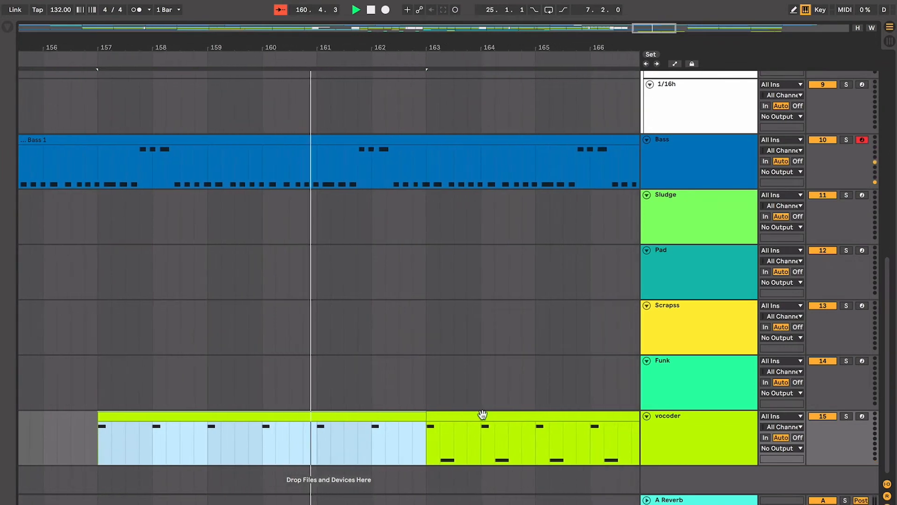
Listen on to bar 170 and examine all tracks around bar 169
key("plus")
key("plus")
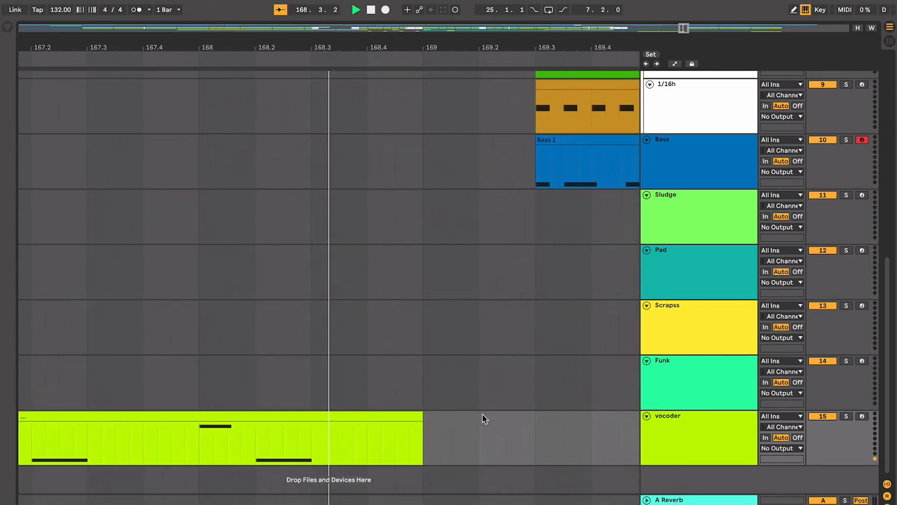
scroll(482, 415, "down", 5)
scroll(483, 414, "up", 10)
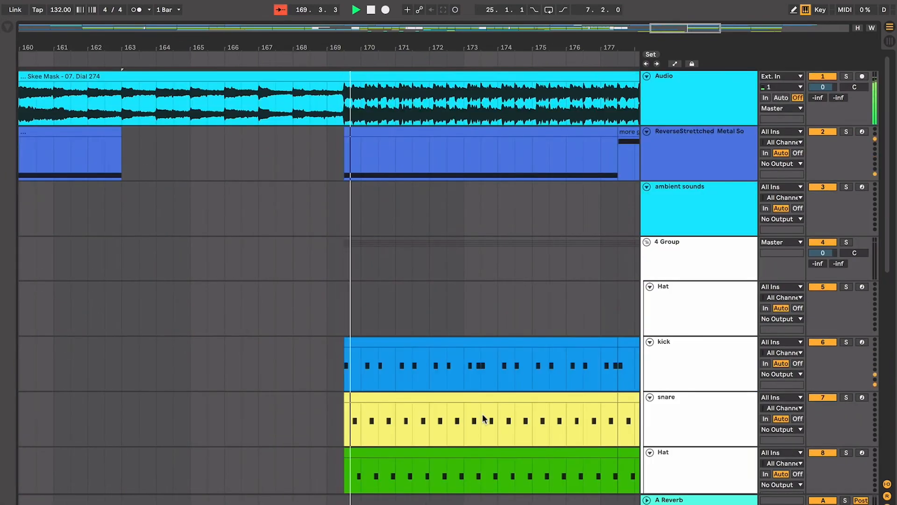
scroll(482, 414, "down", 7)
scroll(483, 418, "down", 5)
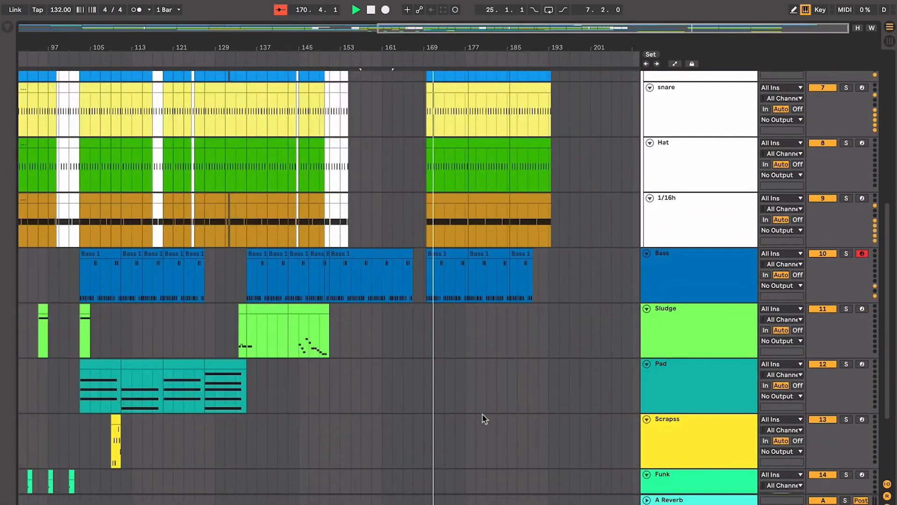
Stop playback and check the kick clip from bar 151 to 153 and the empty Sludge range up to bar 155
scroll(483, 418, "down", 3)
key("space")
left_click(366, 249)
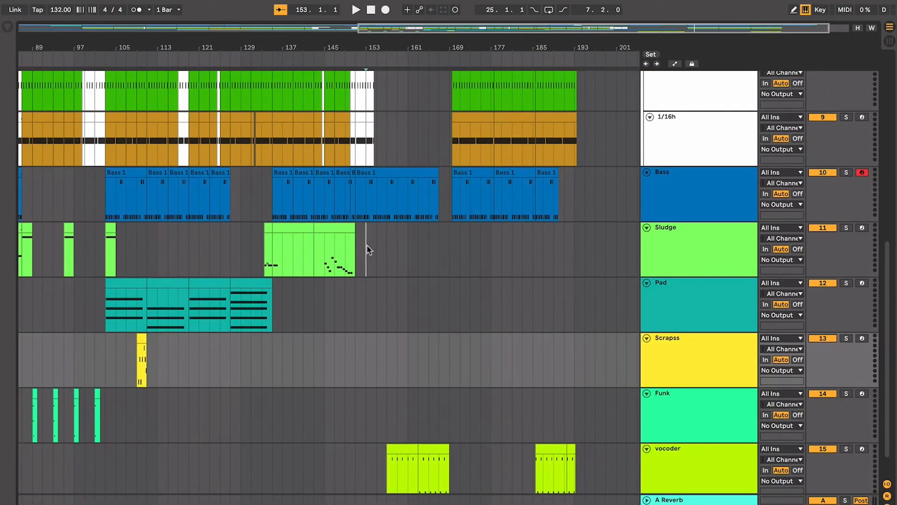
scroll(368, 250, "up", 10)
scroll(368, 249, "up", 6)
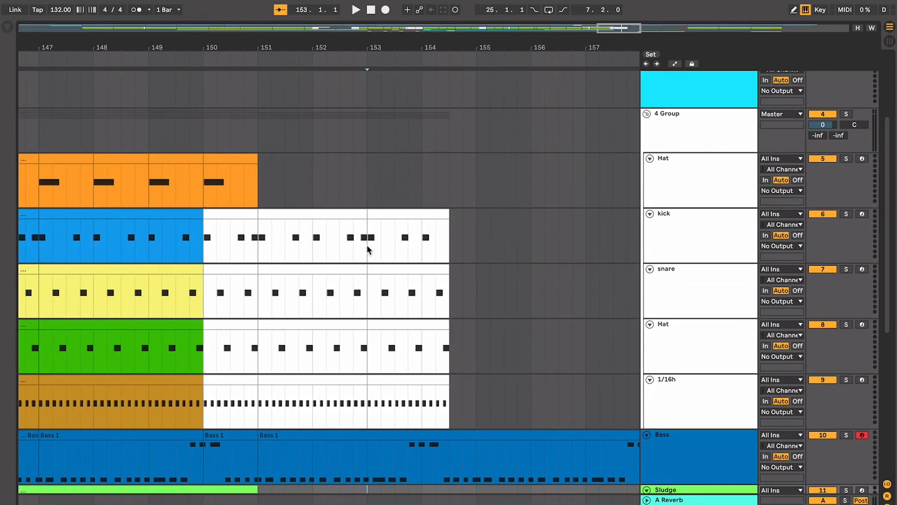
left_click(297, 228)
left_click(308, 227)
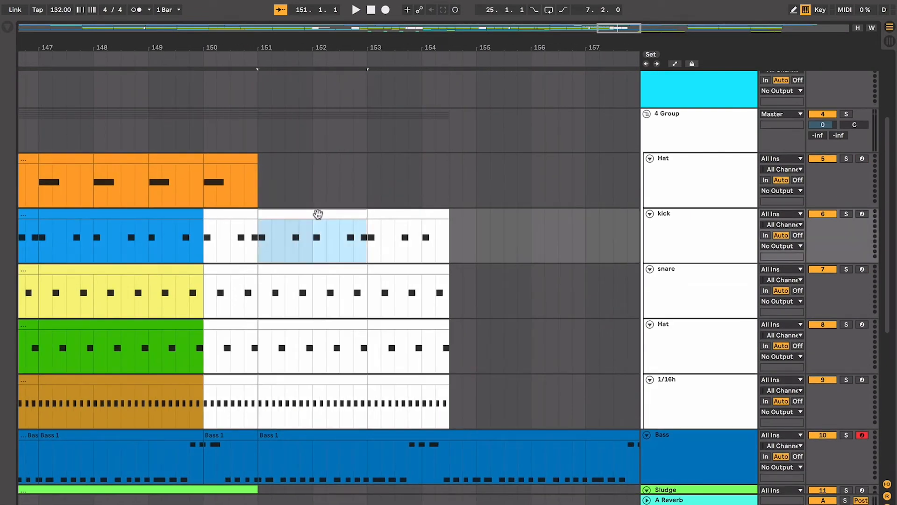
scroll(322, 226, "down", 5)
left_click_drag(415, 239, 472, 217)
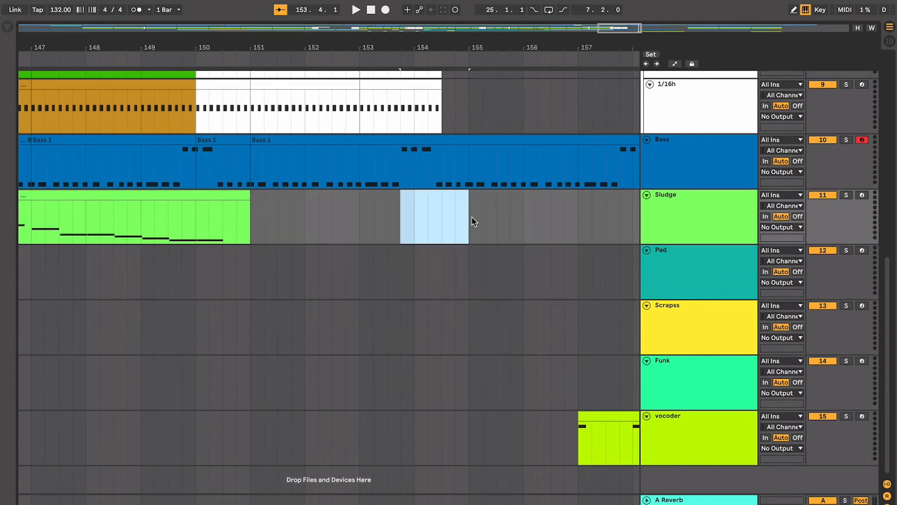
Extend the Sludge clip that starts at bar 143 to bar 157 by consolidating that range into one clip
key("minus")
key("minus")
left_click(349, 199)
left_click_drag(349, 199, 495, 209)
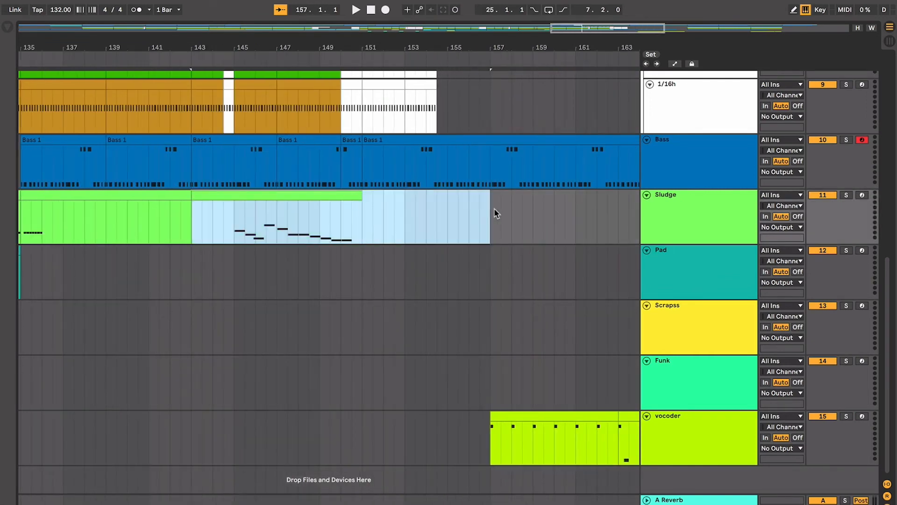
Open the extended Sludge clip's notes and lengthen the last C#3 note nearly to the end of the clip
double_click(471, 196)
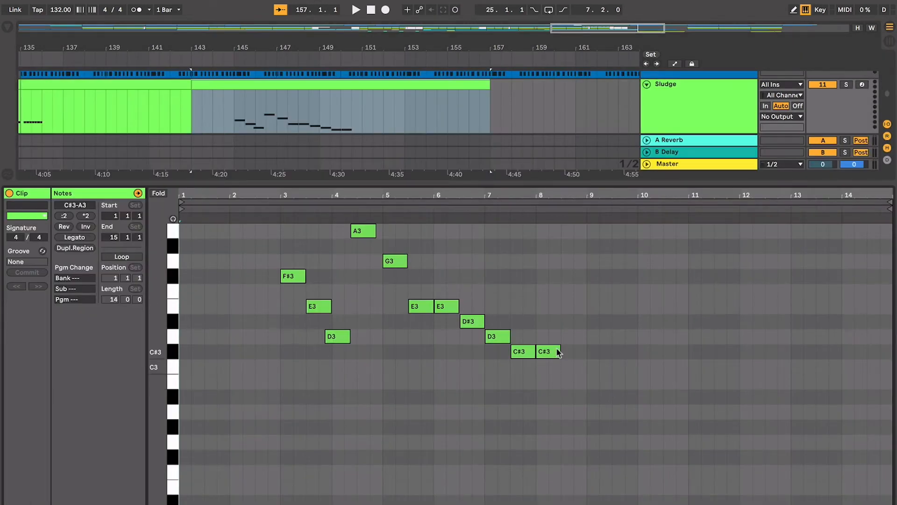
left_click_drag(560, 352, 880, 397)
key("super+alt+l")
Play the arrangement from late bar 149 to hear the lengthened Sludge note up to about bar 156
left_click(395, 228)
scroll(395, 229, "up", 2)
scroll(394, 229, "left", 1)
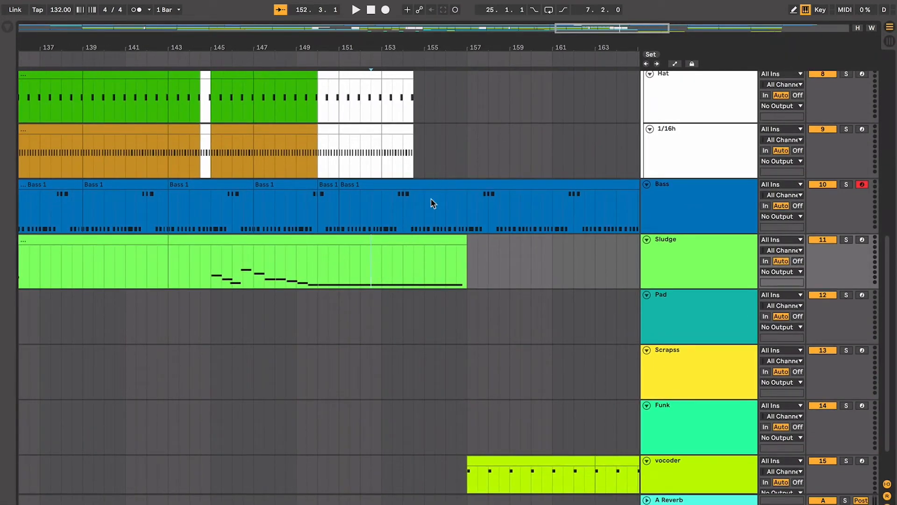
key("space")
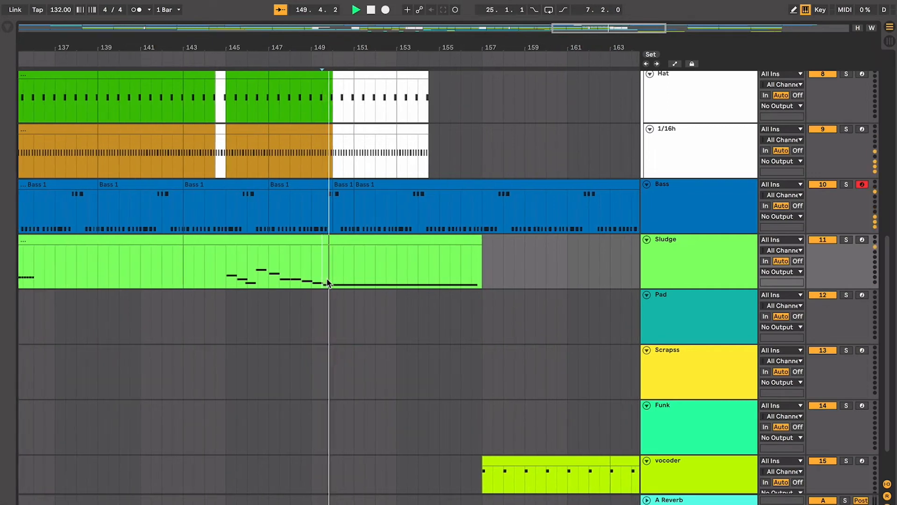
scroll(326, 278, "up", 1)
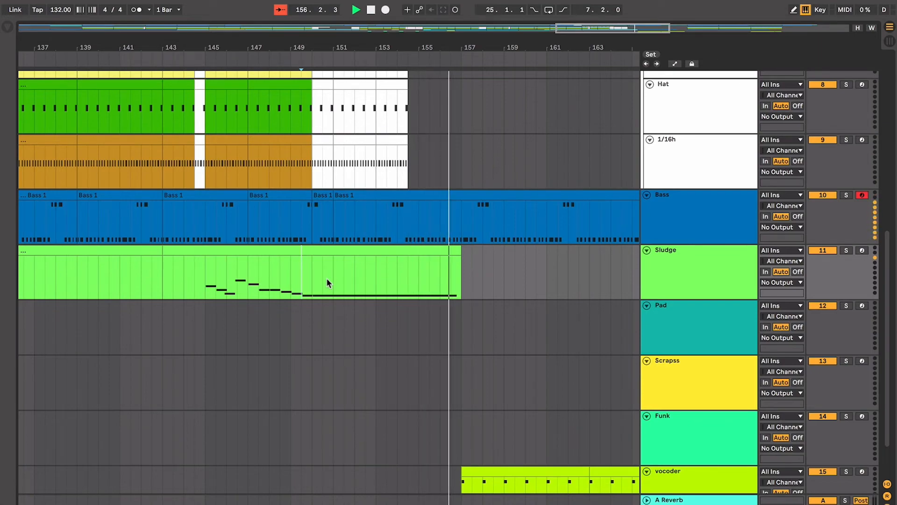
Make the view follow playback and listen to the Bass and vocoder parts until late bar 162
scroll(327, 282, "right", 5)
scroll(327, 282, "down", 1)
key("plus")
key("plus")
key("plus")
key("plus")
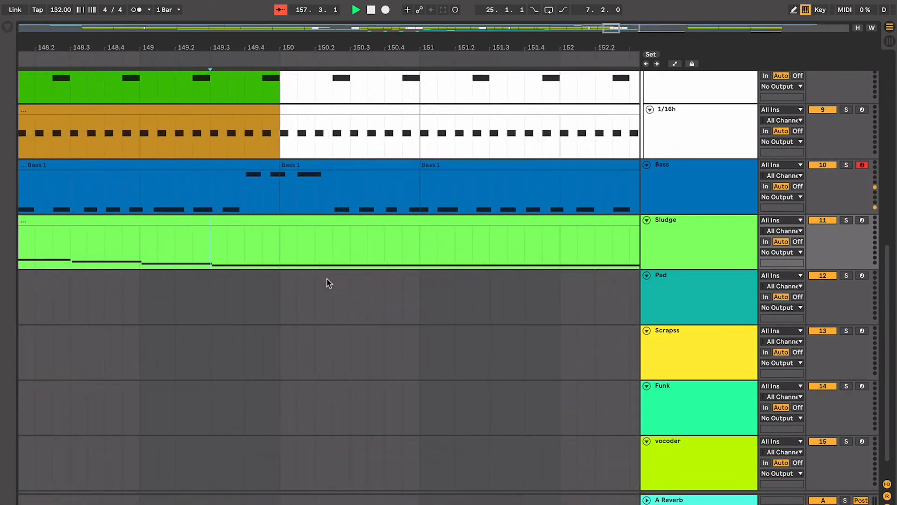
key("alt+shift+f")
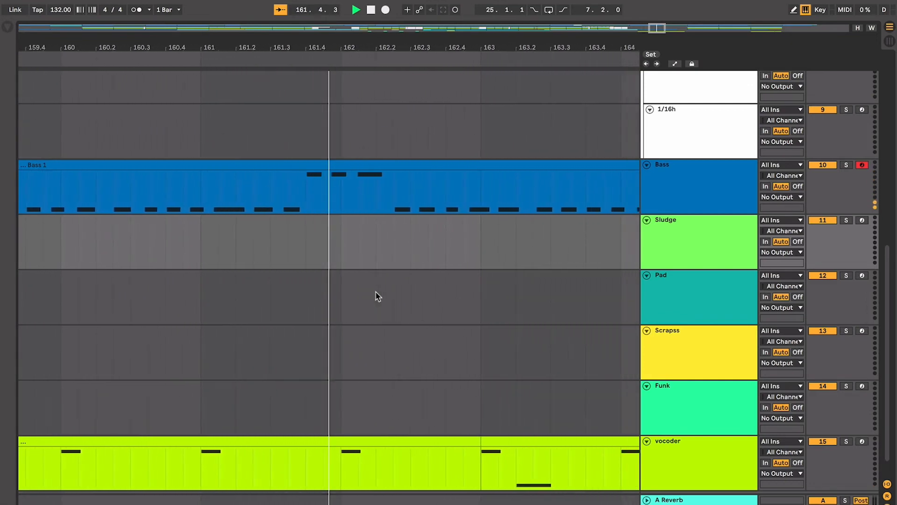
scroll(378, 296, "down", 2)
key("space")
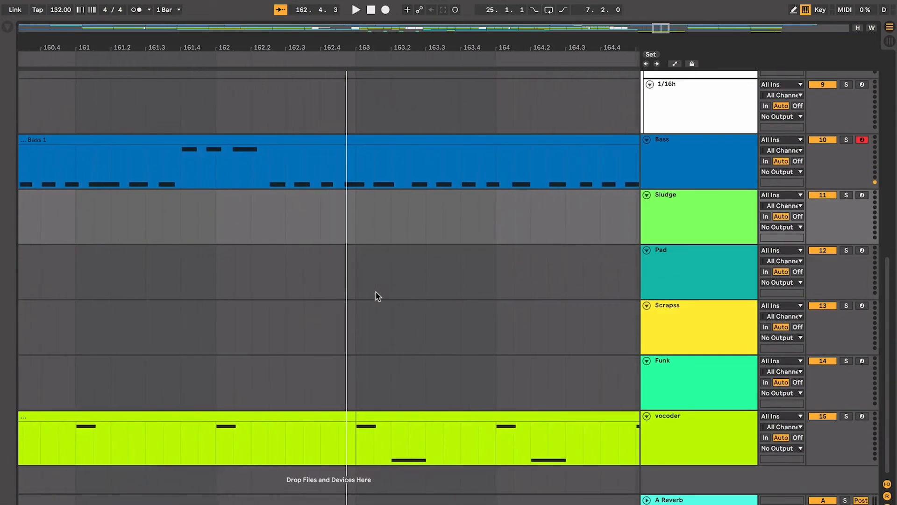
Consolidate the two vocoder clips between bars 157 and 169 into one clip
key("minus")
key("minus")
left_click(662, 417)
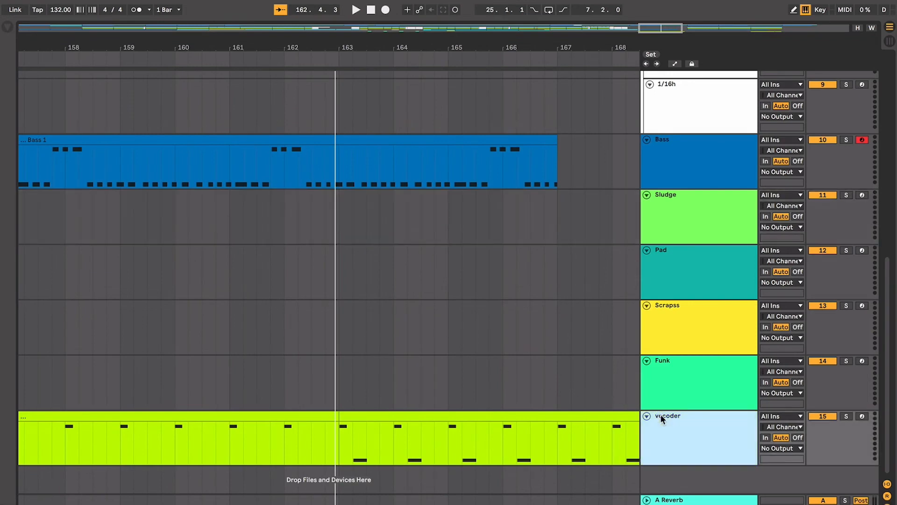
left_click(397, 422)
left_click(397, 417)
left_click(317, 417)
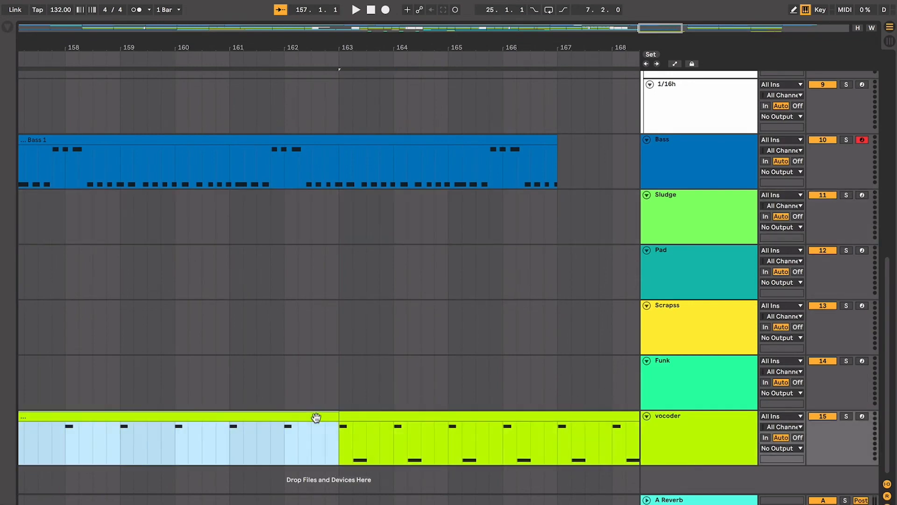
key("minus")
key("minus")
left_click(340, 416, "shift")
key("super+j")
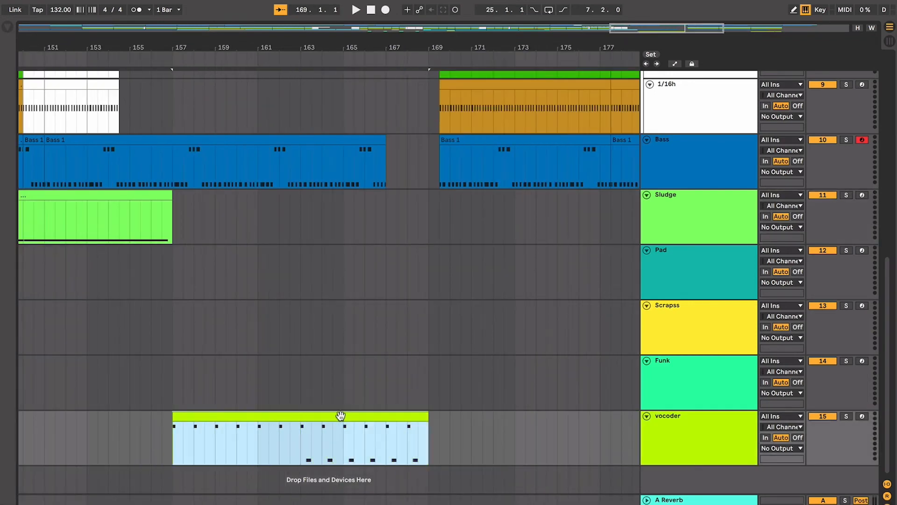
Mark the empty Funk range above the whole vocoder clip, from bar 157 to 169
left_click_drag(183, 386, 428, 388)
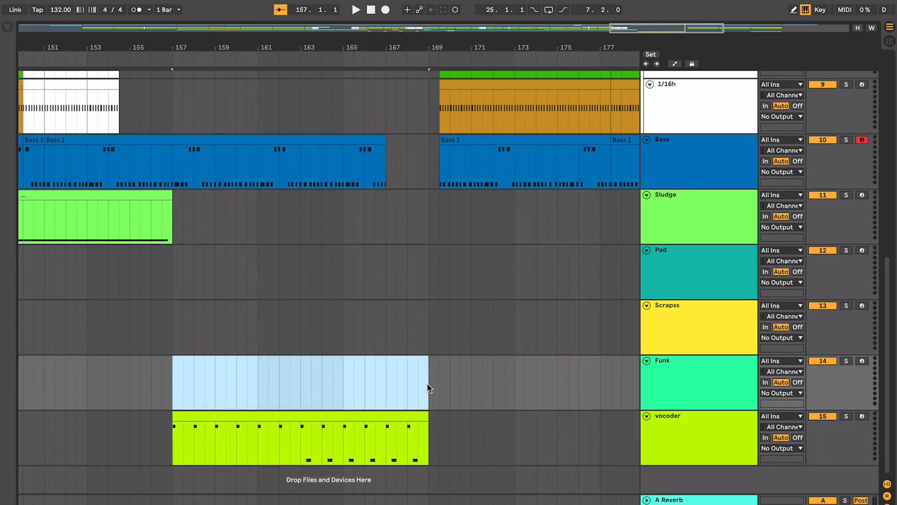
left_click(428, 388)
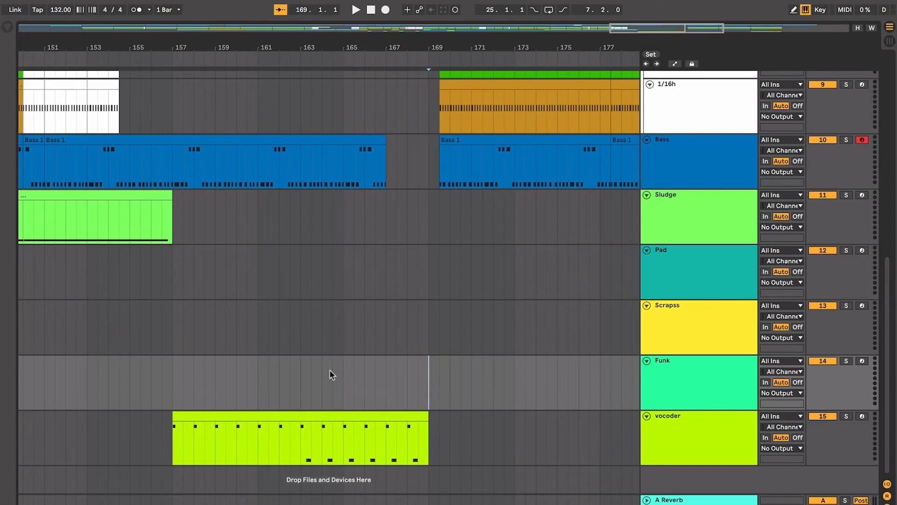
left_click(301, 376)
left_click_drag(302, 377, 366, 376)
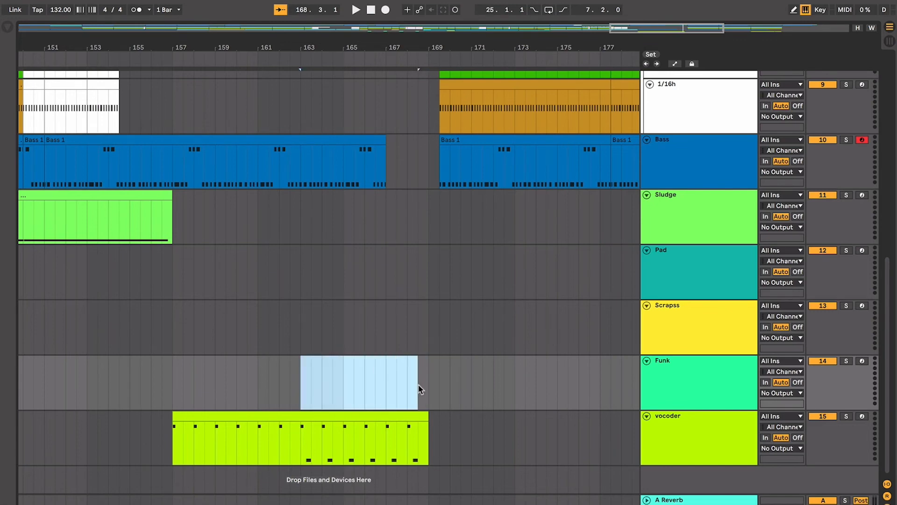
left_click_drag(426, 383, 182, 381)
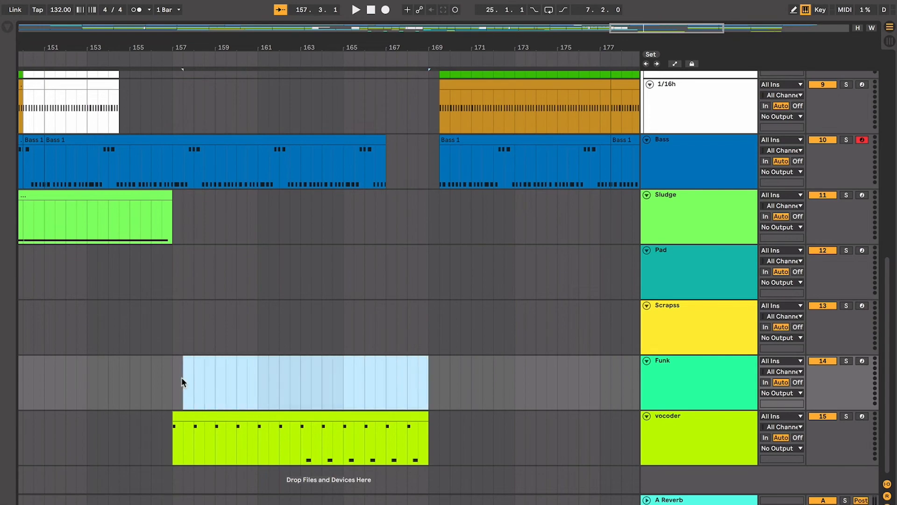
scroll(181, 378, "left", 5)
scroll(181, 377, "right", 10)
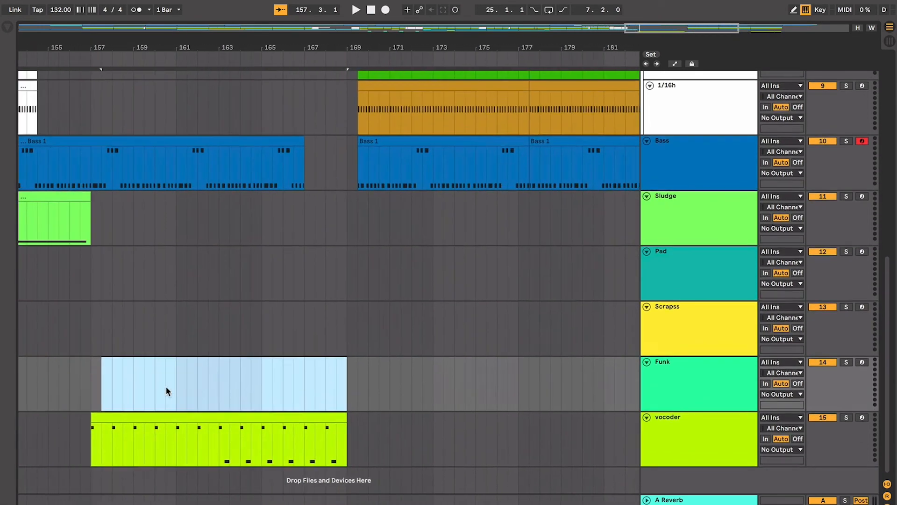
Mark the Funk range above the second half of the vocoder clip, from bar 163 to 169
left_click(231, 382)
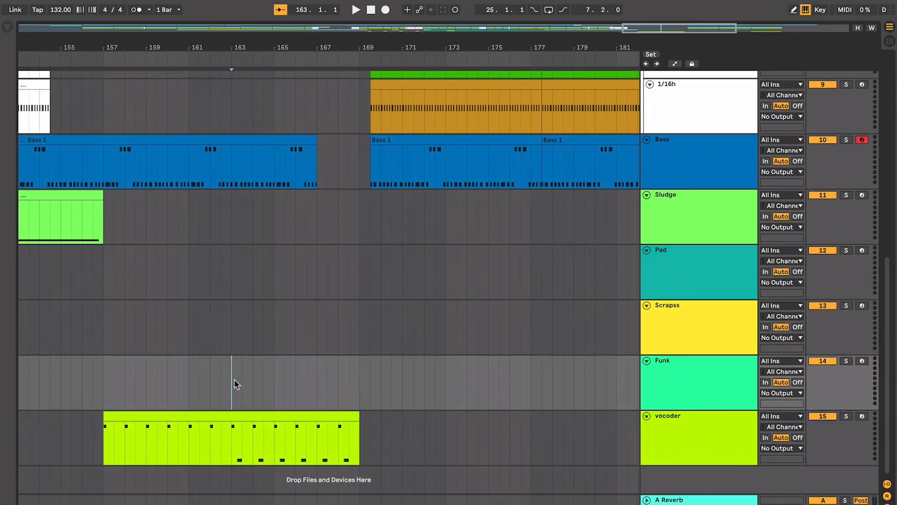
left_click_drag(235, 380, 356, 397)
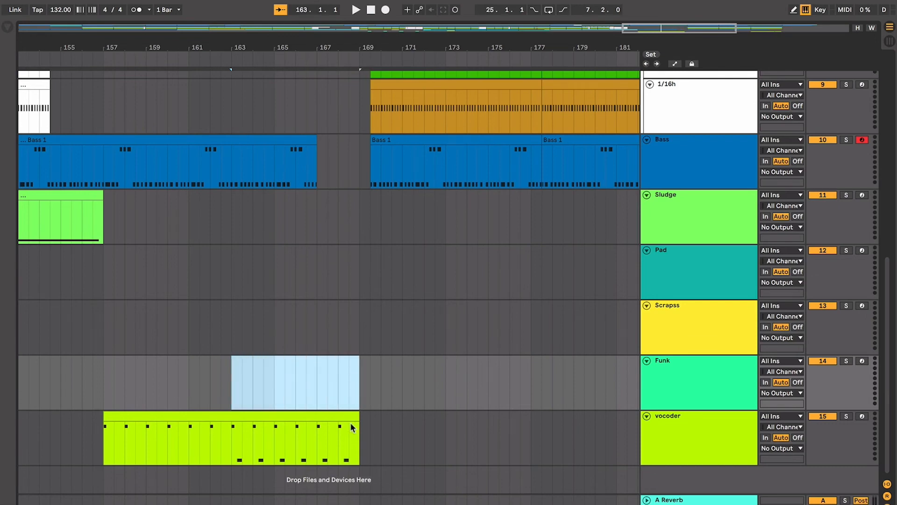
scroll(351, 426, "left", 3)
scroll(351, 427, "up", 1)
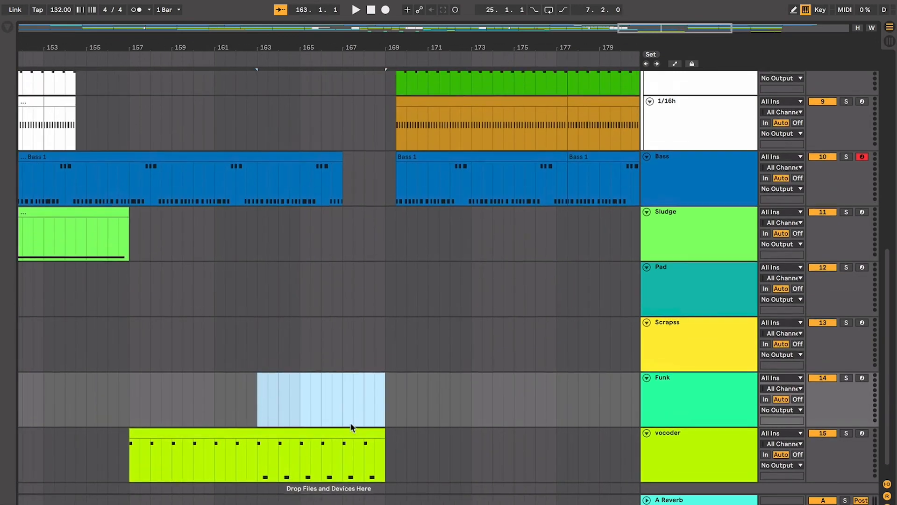
scroll(351, 427, "left", 2)
scroll(352, 427, "up", 1)
scroll(350, 424, "down", 2)
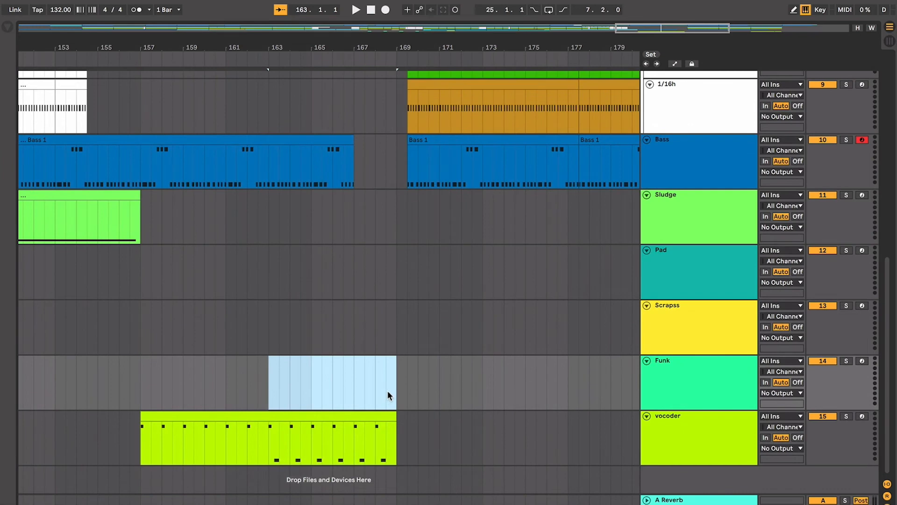
Add an A2 note in bar 6 of the consolidated vocoder clip and ramp the velocities of all A2 notes upward
left_click(357, 423)
left_click(366, 406)
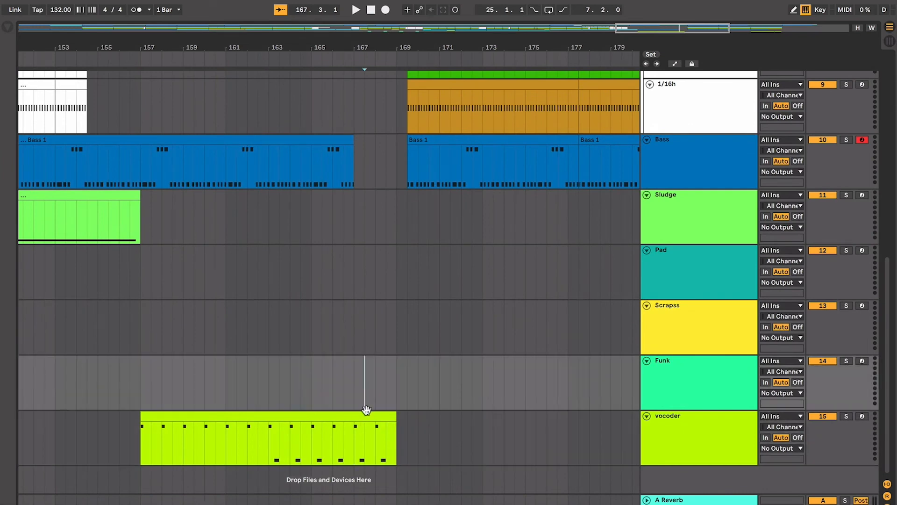
double_click(367, 412)
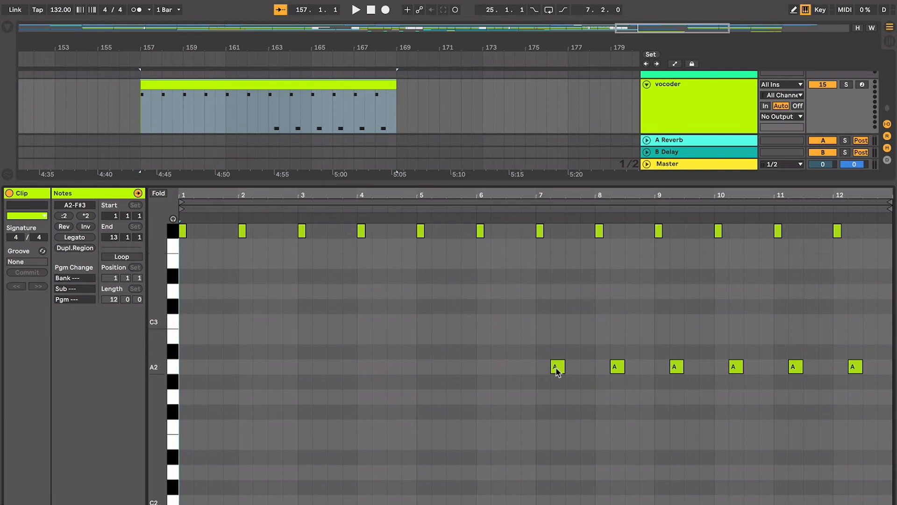
left_click_drag(557, 371, 884, 399)
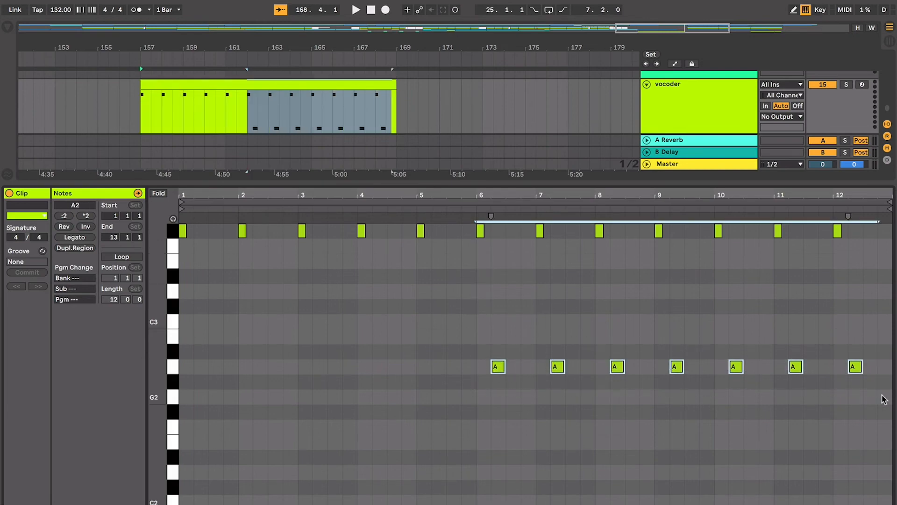
left_click_drag(442, 327, 891, 381)
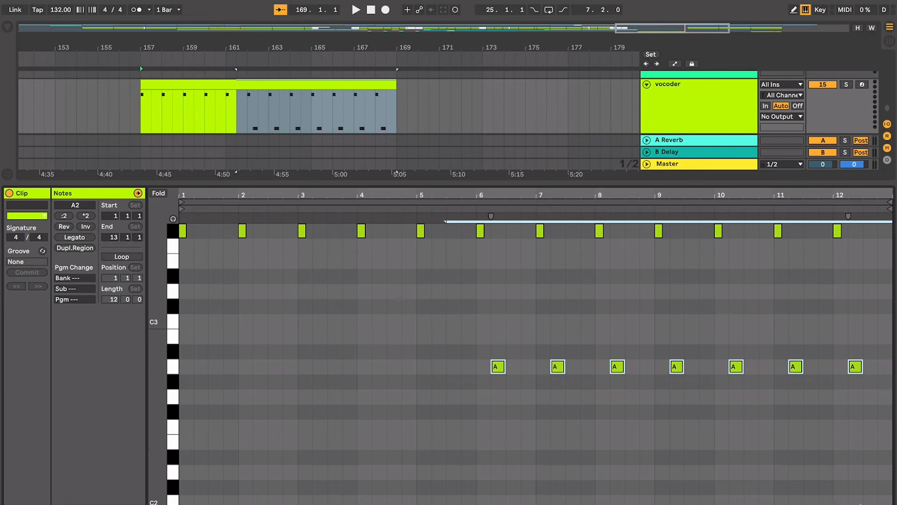
left_click(811, 460)
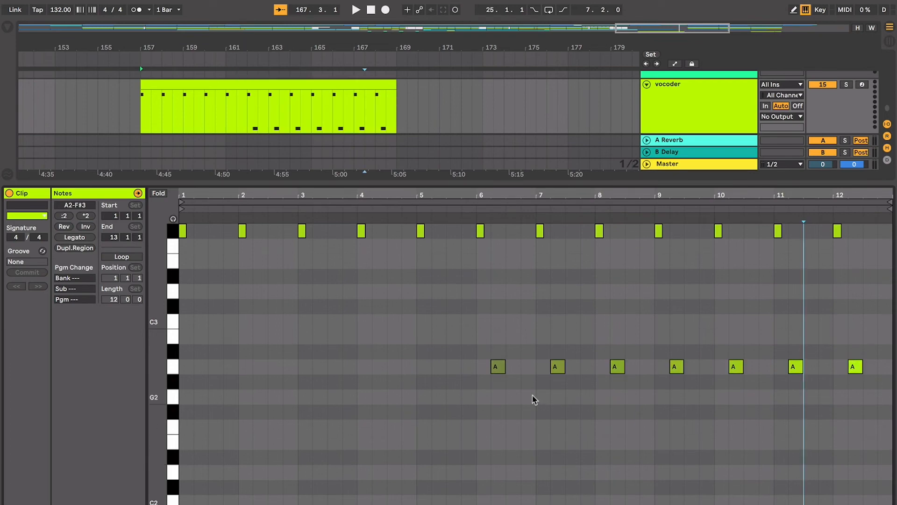
key("ctrl+alt+l")
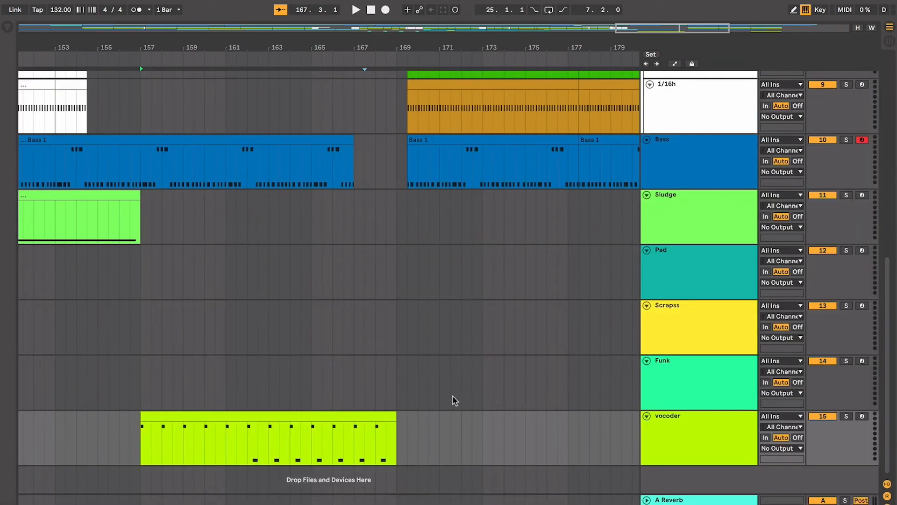
Mark bar 169 beat 3 on the Bass track, where the drums and bass return, and examine the surrounding tracks
left_click(373, 418)
left_click(367, 433)
scroll(367, 433, "right", 3)
scroll(366, 433, "up", 5)
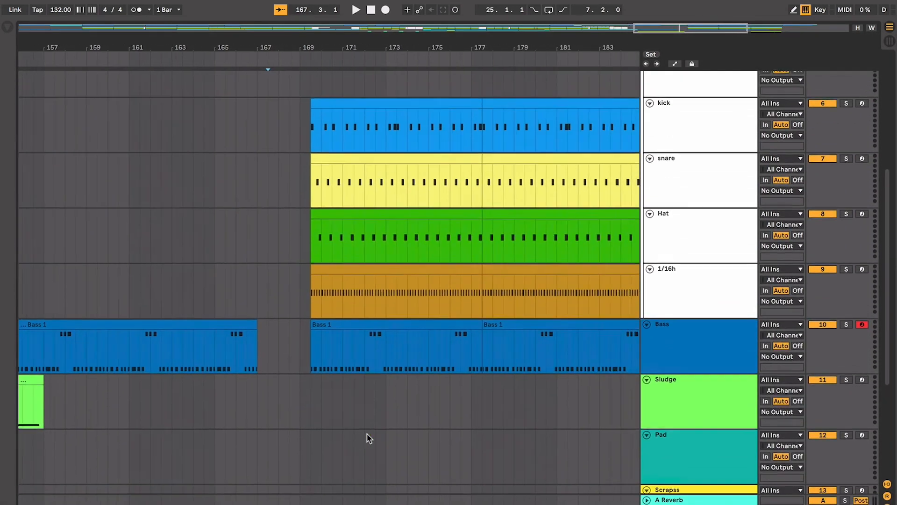
scroll(367, 433, "right", 1)
left_click(296, 339)
scroll(296, 339, "down", 5)
scroll(296, 339, "up", 5)
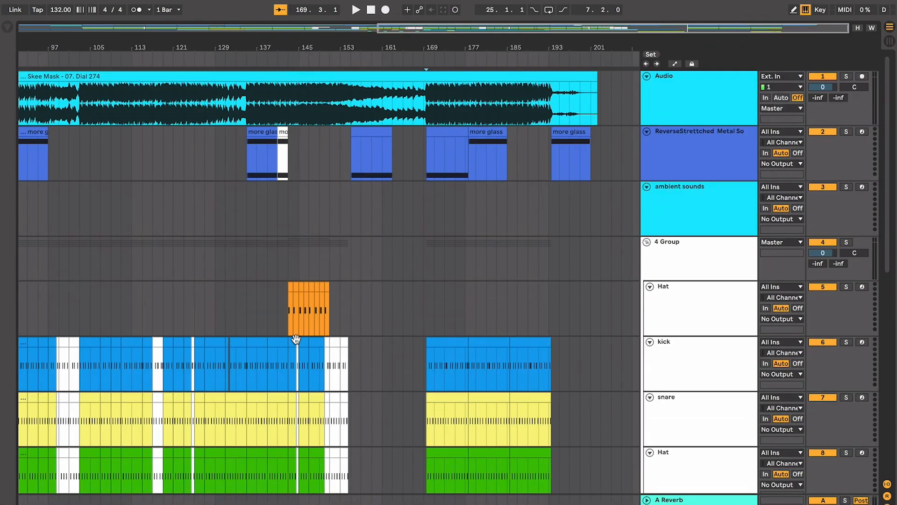
Check the Audio track and the vocoder clips up to bar 193, and mark bar 169 on the upper Hat track
left_click(494, 127)
left_click(540, 127)
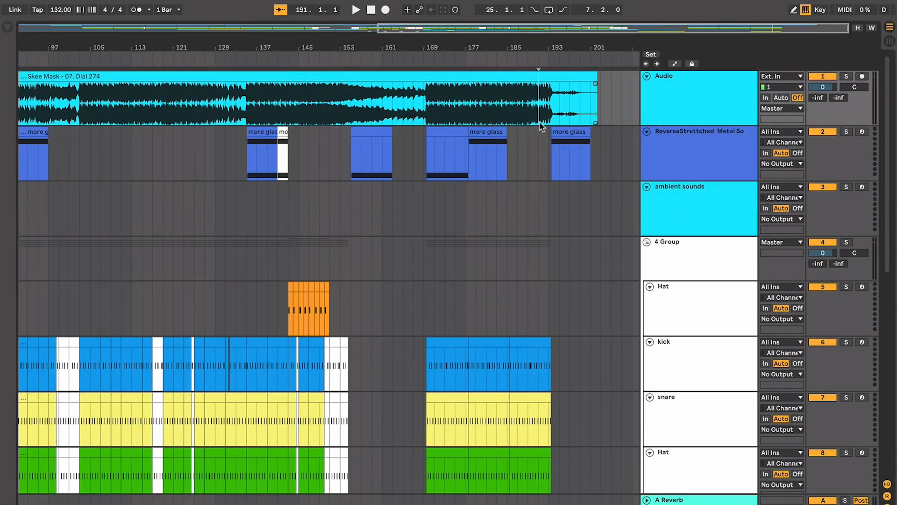
scroll(550, 169, "down", 10)
scroll(550, 169, "up", 1)
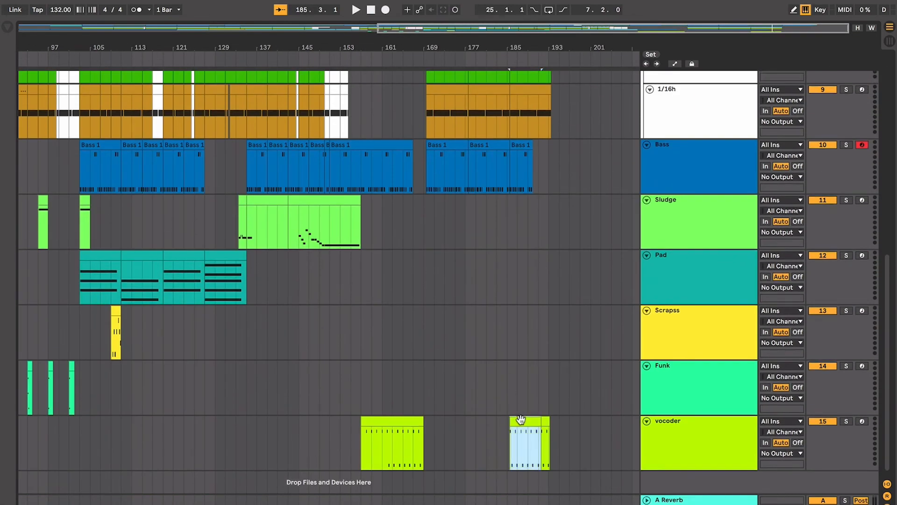
left_click(551, 423)
scroll(550, 424, "up", 10)
left_click(426, 283)
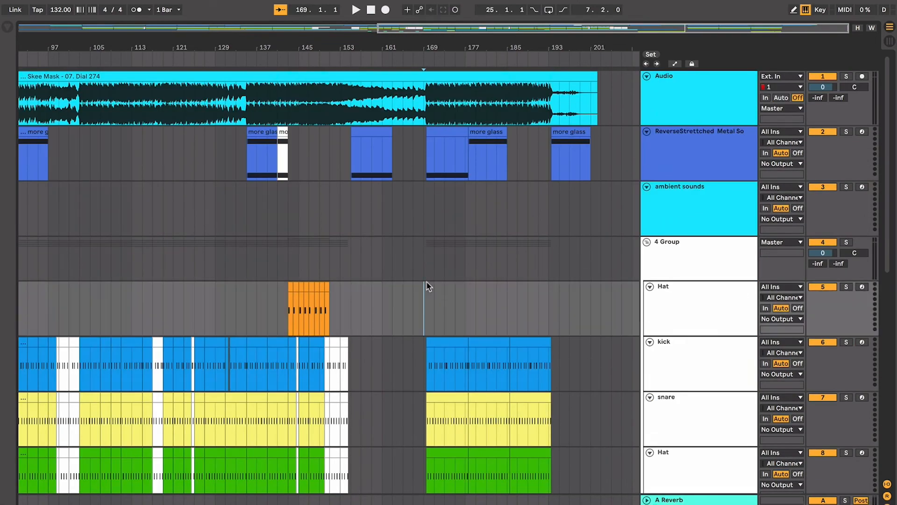
Play the arrangement from bar 169 and follow the returning drum and bass clips up close
key("plus")
key("plus")
key("plus")
key("plus")
scroll(426, 281, "down", 5)
left_click(214, 232)
key("space")
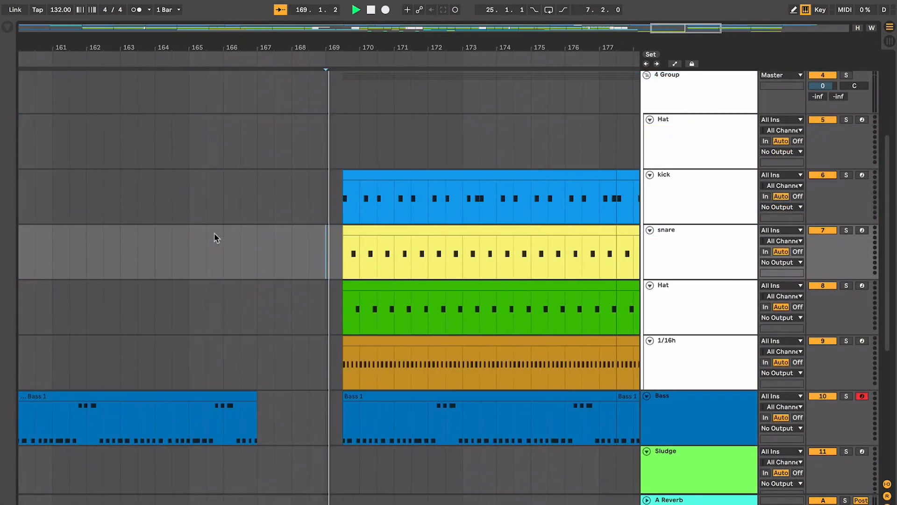
key("plus")
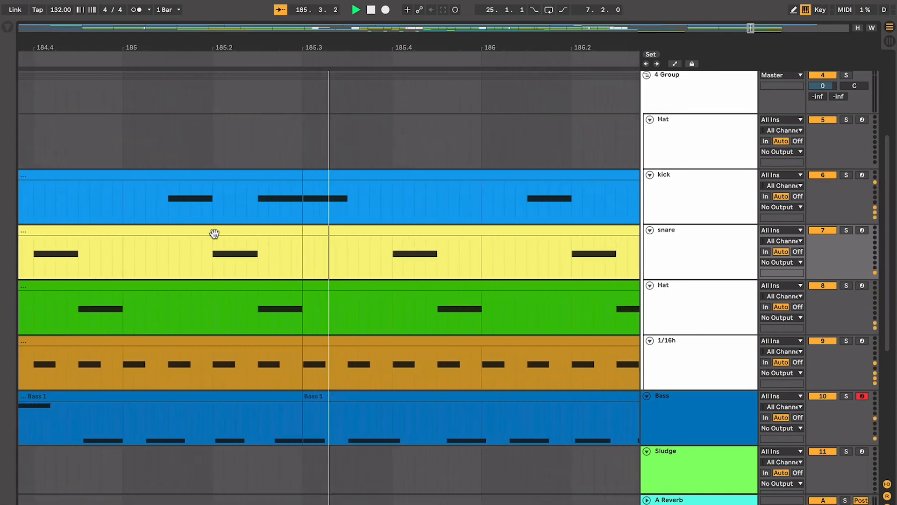
Listen through bars 186 to 192 while comparing the ends of the Bass, 1/16h and vocoder clips
scroll(214, 233, "down", 5)
key("minus")
key("minus")
key("minus")
key("minus")
key("minus")
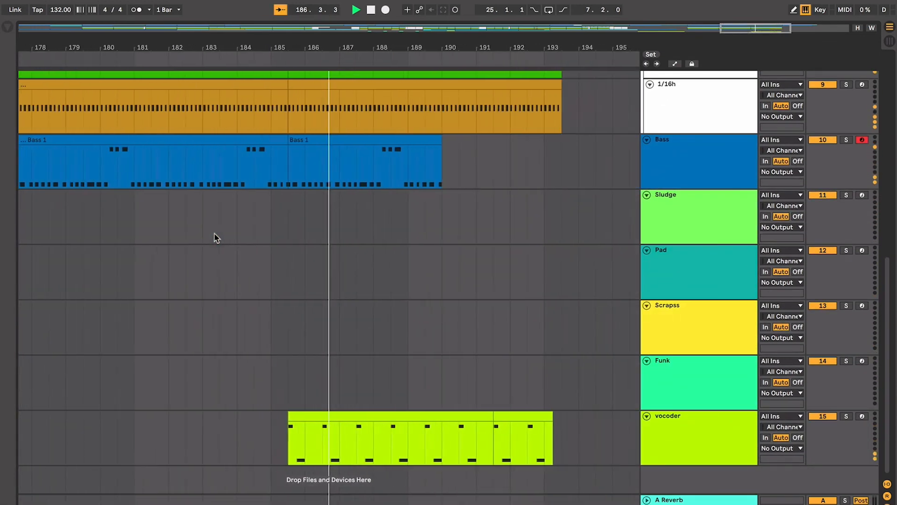
mouse_move(658, 4)
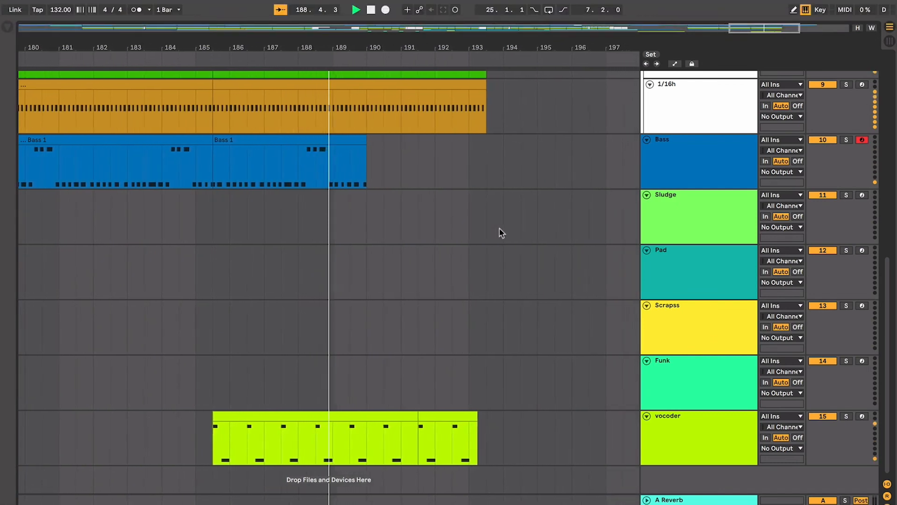
key("plus")
key("plus")
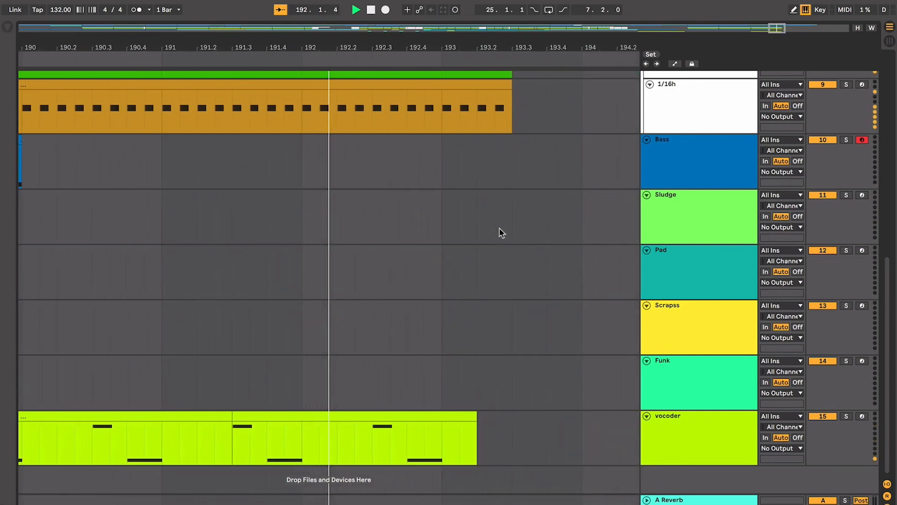
Check the last more glass clip against the reference track's outro from bar 193, and stop playback at bar 199
scroll(500, 229, "up", 8)
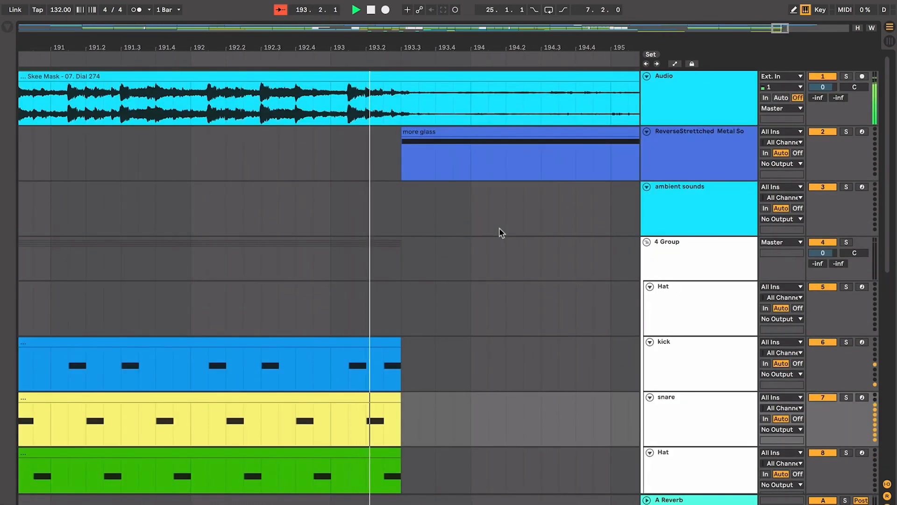
key("minus")
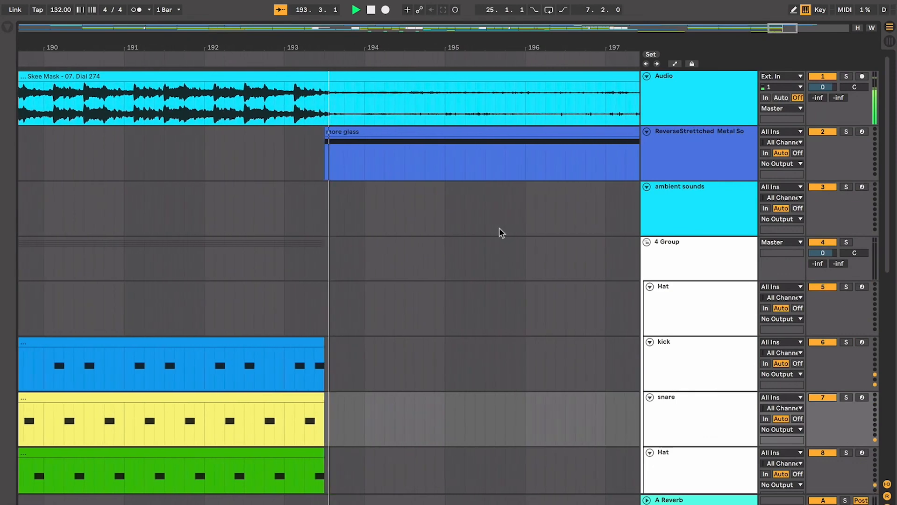
left_click(472, 140)
key("plus")
key("plus")
key("minus")
key("minus")
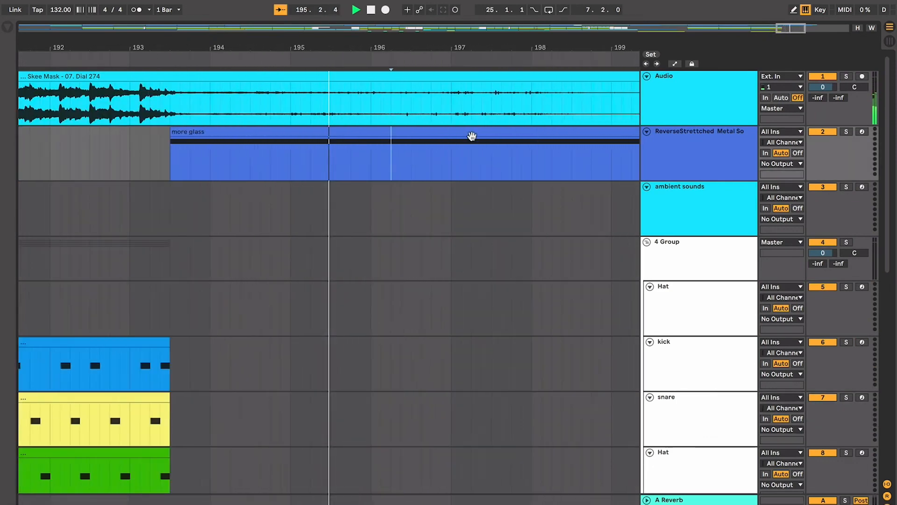
key("minus")
key("minus")
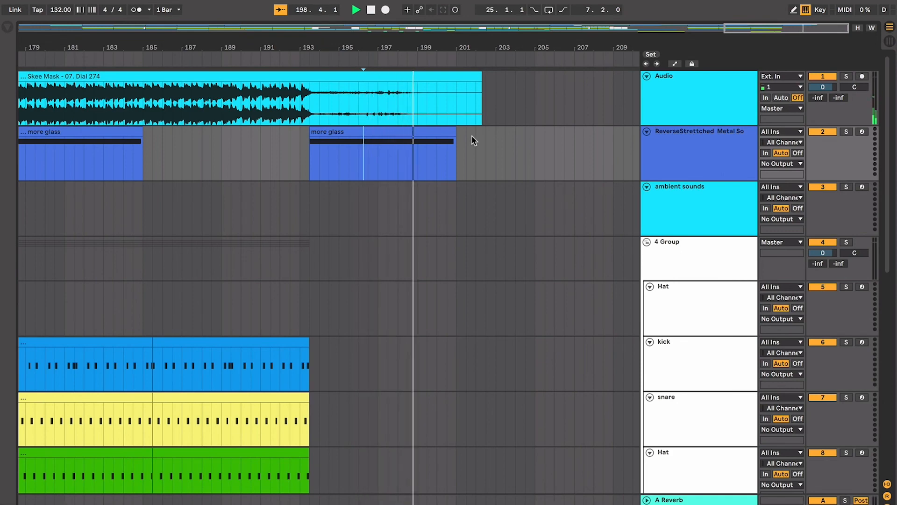
key("space")
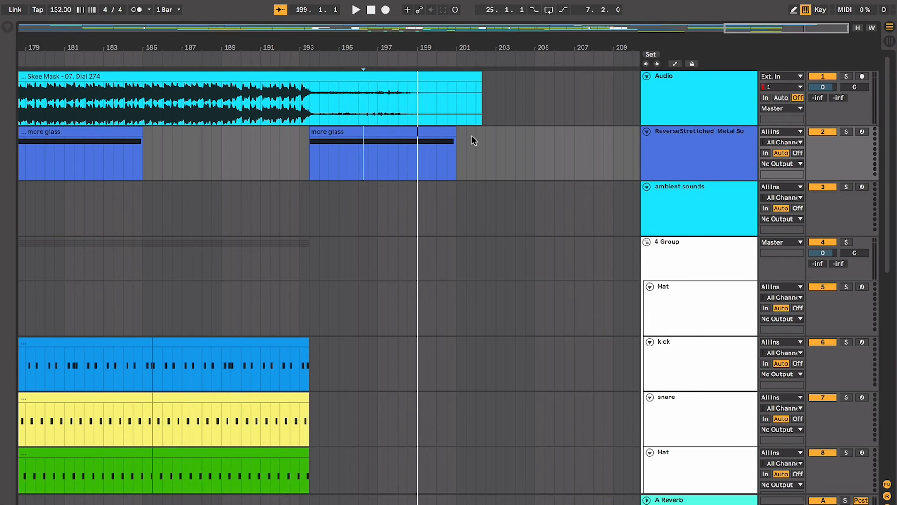
Fold all tracks to compare the whole arrangement, and mark bar 165 on the Sludge track
left_click(657, 149)
key("super+a")
left_click(646, 133)
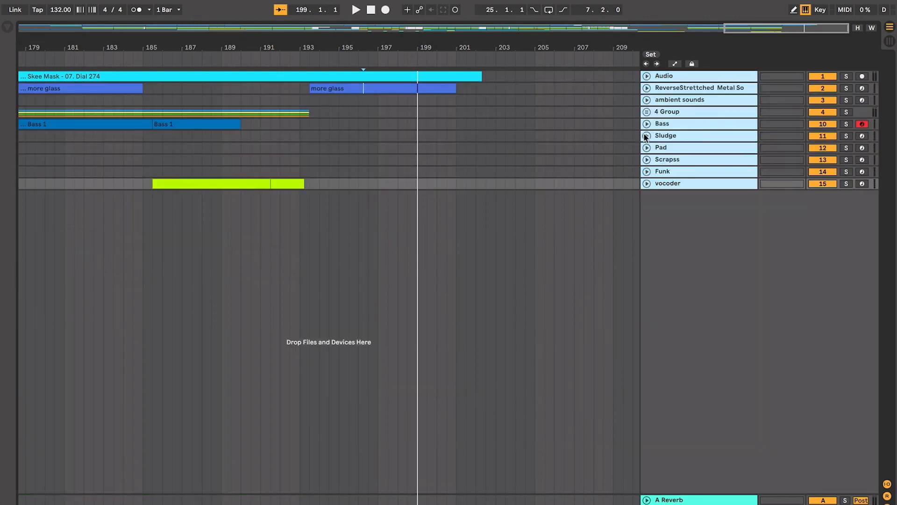
left_click(459, 147)
scroll(460, 146, "down", 10)
left_click(506, 137)
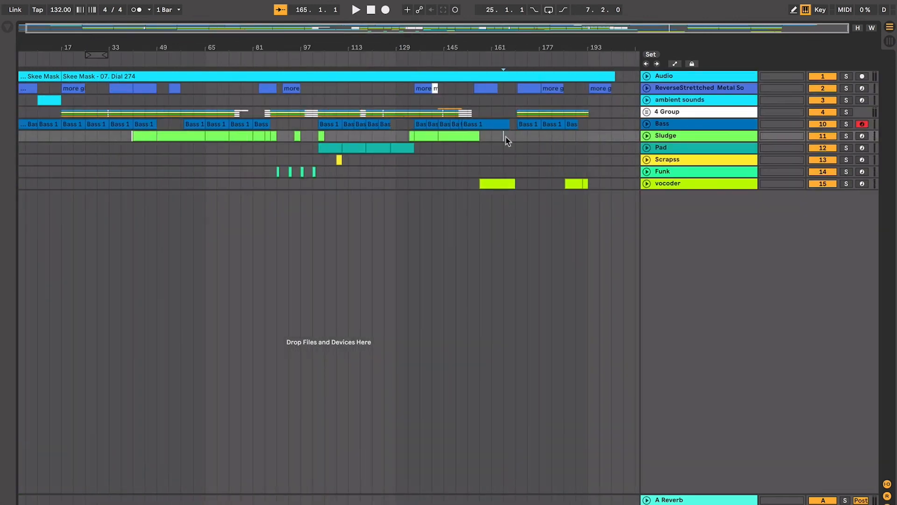
Highlight bars 137 to 169 from the Pad track down to vocoder, and mark bar 117 on the Scrapss track
mouse_move(517, 153)
left_mouse_down()
mouse_move(459, 195)
mouse_move(421, 190)
left_mouse_up()
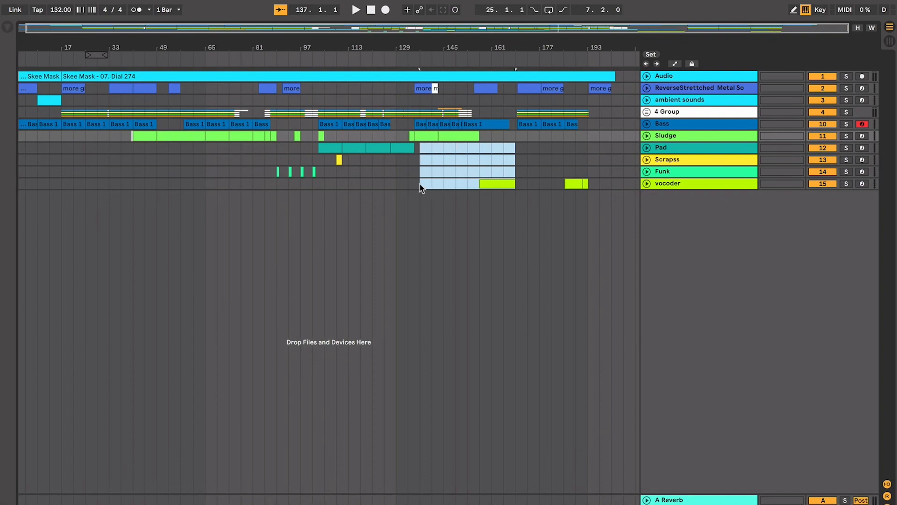
left_click(421, 184)
left_click(367, 162)
Unfold all tracks to check the clips around bar 161, and fold them again
left_click(689, 171)
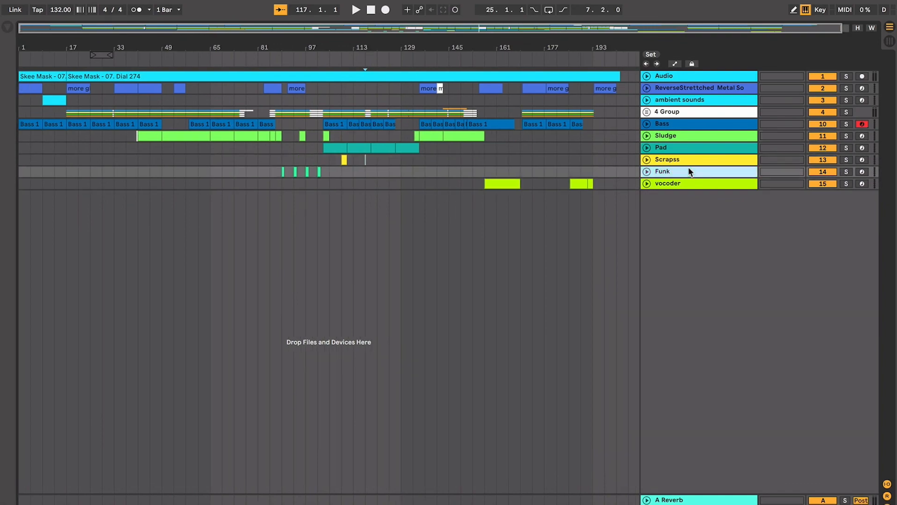
key("super+a")
left_click(646, 171)
scroll(513, 200, "up", 10)
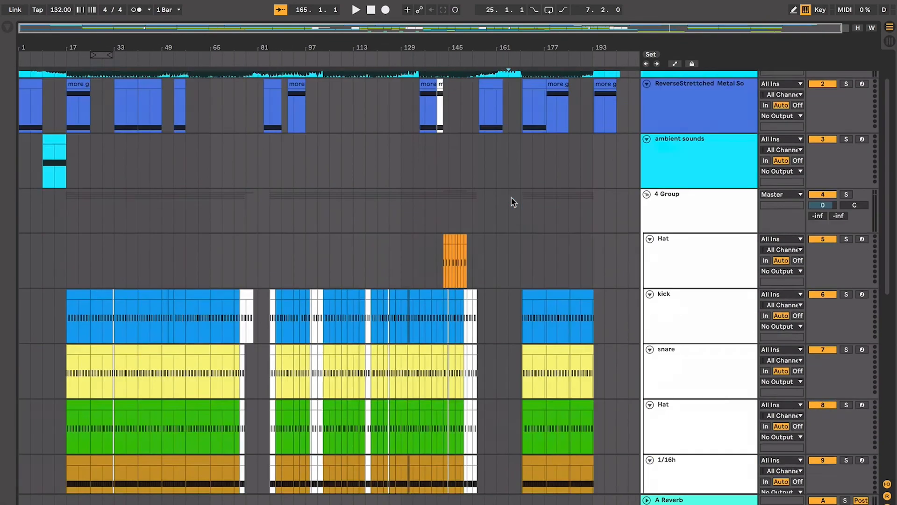
left_click(496, 233)
scroll(629, 218, "down", 1)
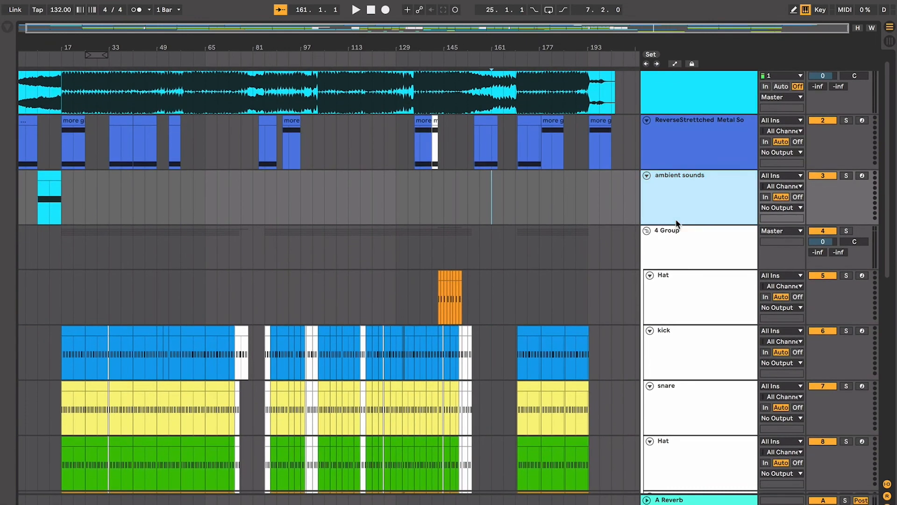
left_click(647, 175)
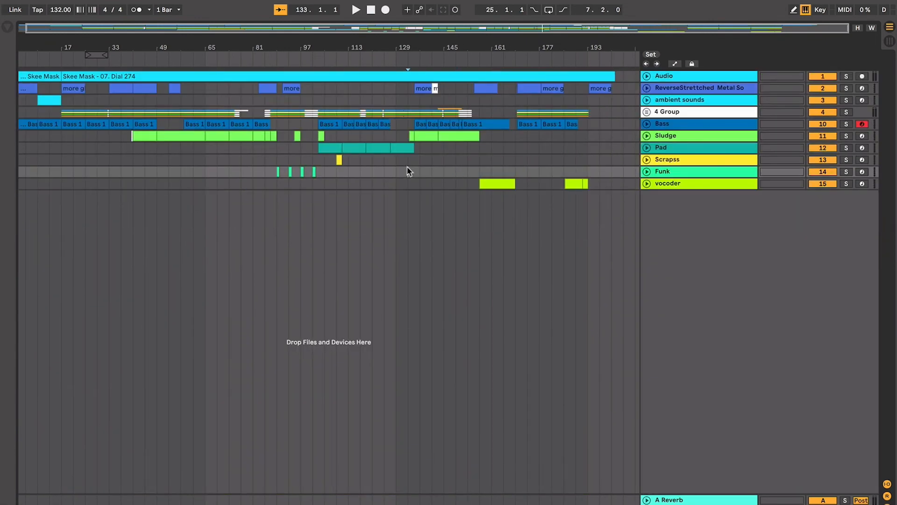
Mark bar 109 on the Funk track and bar 165 on the Scrapss track, and inspect bars 125 to 173 up close
left_click(343, 172)
scroll(486, 210, "left", 1)
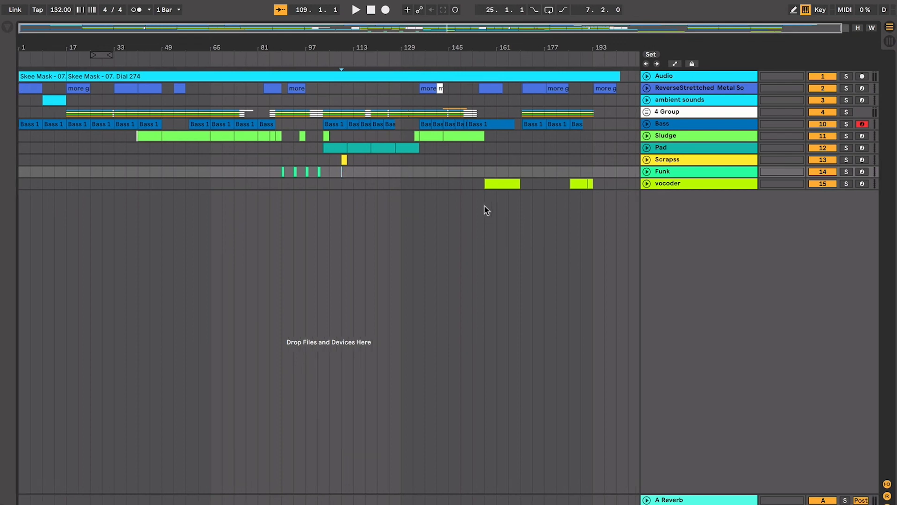
left_click(664, 161)
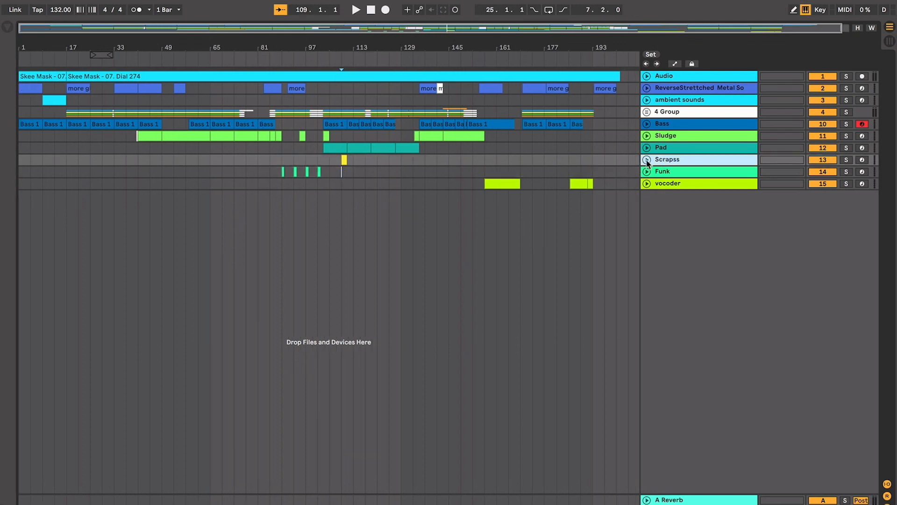
left_click(508, 162)
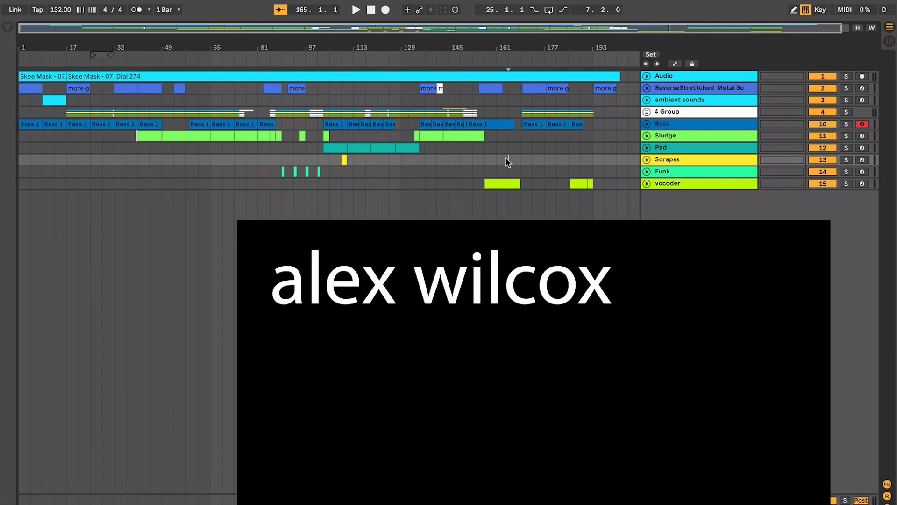
scroll(508, 163, "up", 5)
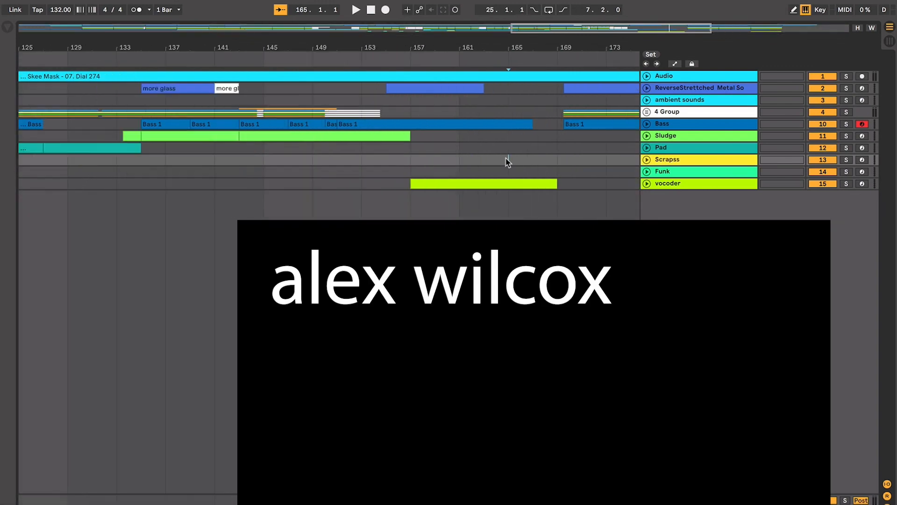
scroll(508, 162, "left", 10)
scroll(508, 162, "down", 5)
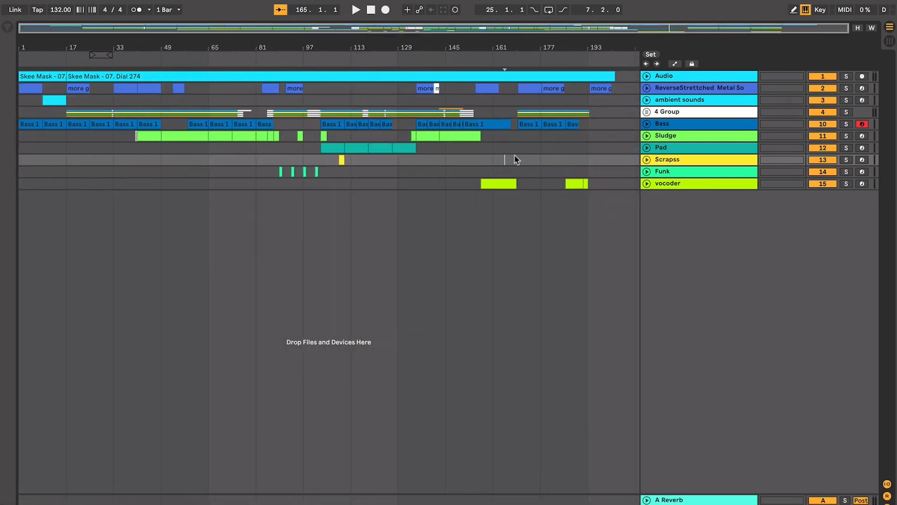
Sweep over the whole arrangement back from bar 203 on the Pad track, and mark bar 153 on the vocoder track
left_click(623, 148)
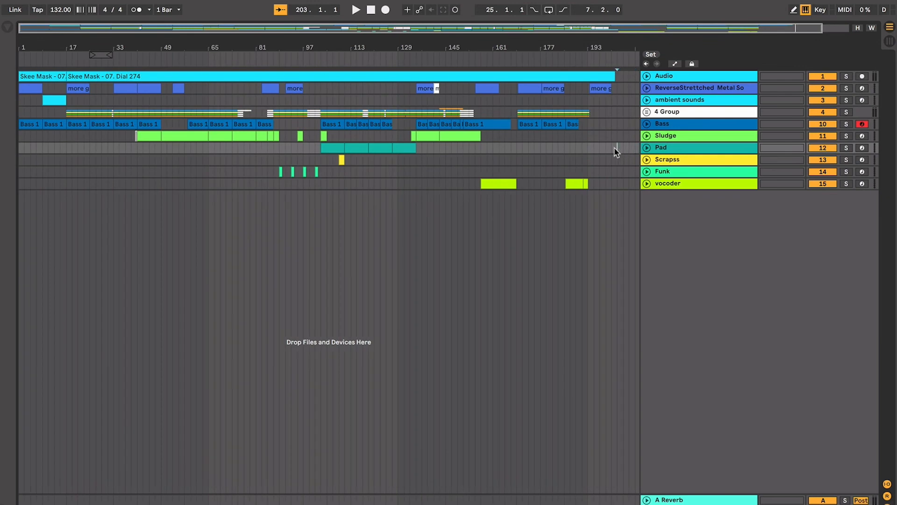
mouse_move(615, 148)
left_mouse_down()
mouse_move(207, 107)
mouse_move(8, 38)
left_mouse_up()
left_click(470, 183)
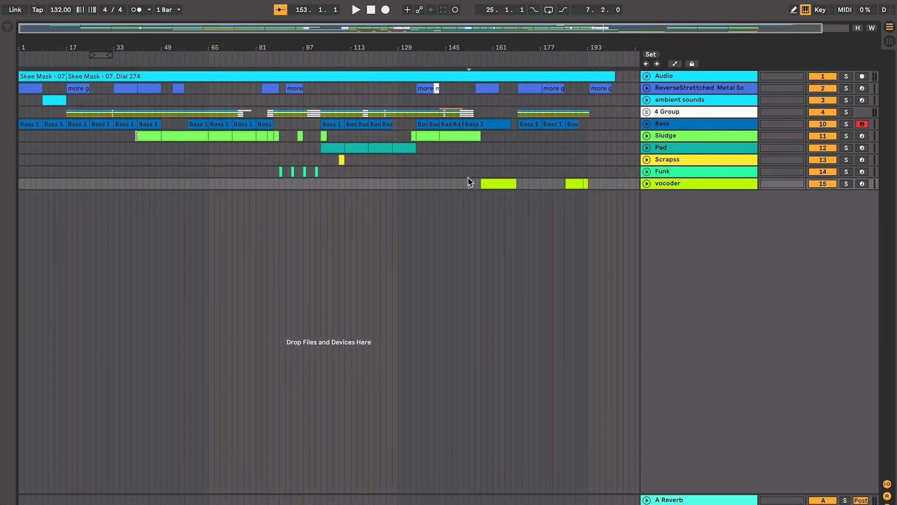
Unfold all tracks so the contents of their clips can be seen
left_click(737, 183)
key("super+a")
left_click(646, 185)
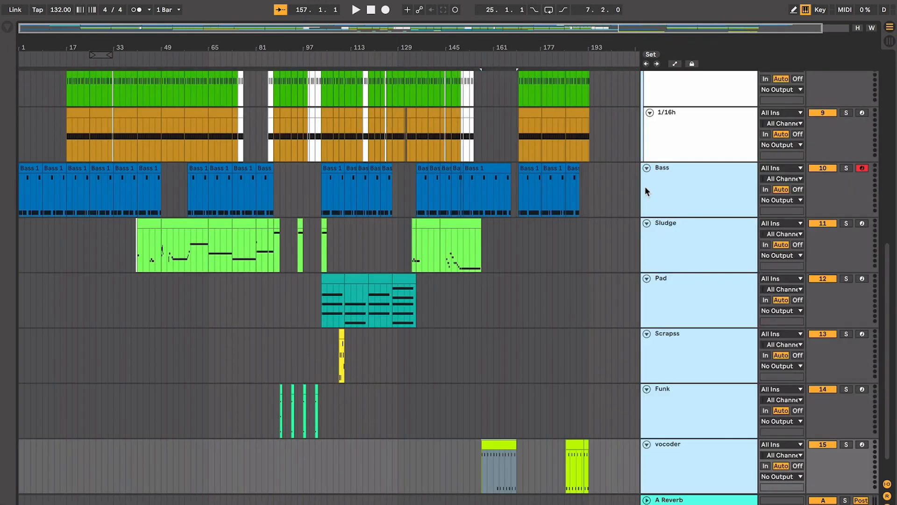